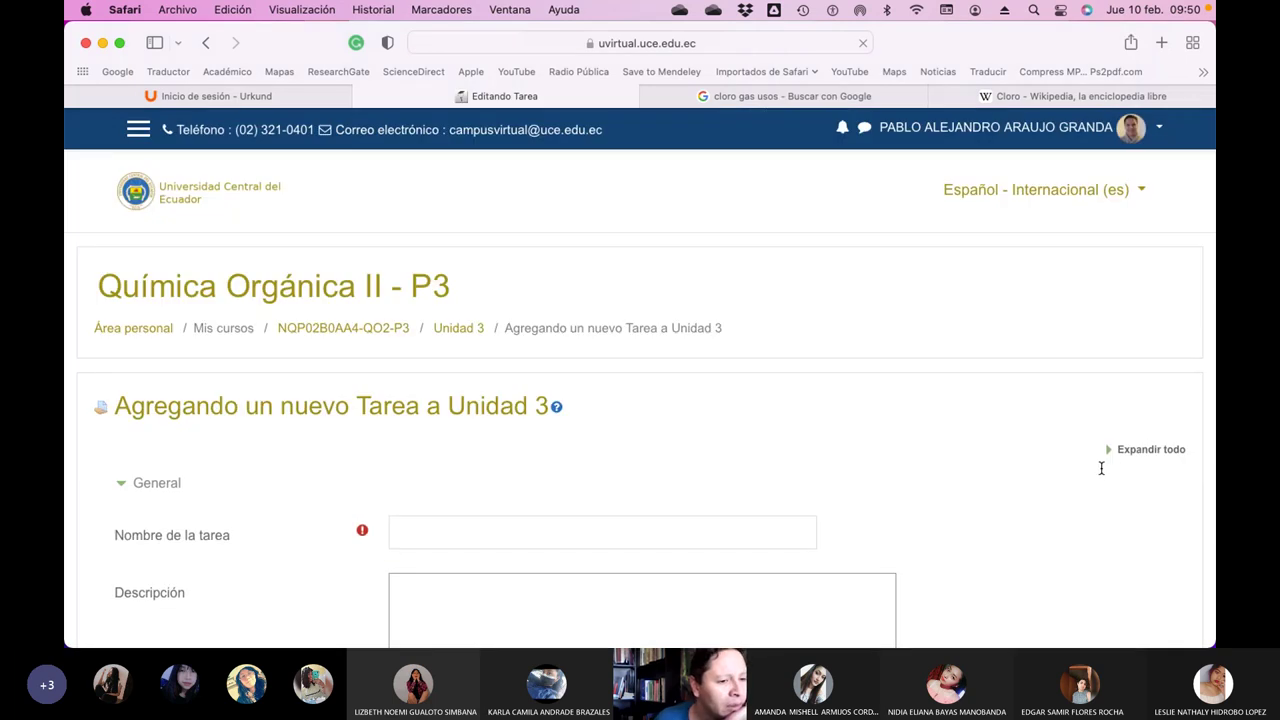
- Expand all sections of the new assignment form and name the assignment "Furanos y Piranos"
click(1110, 451)
scroll(909, 458, down, 5)
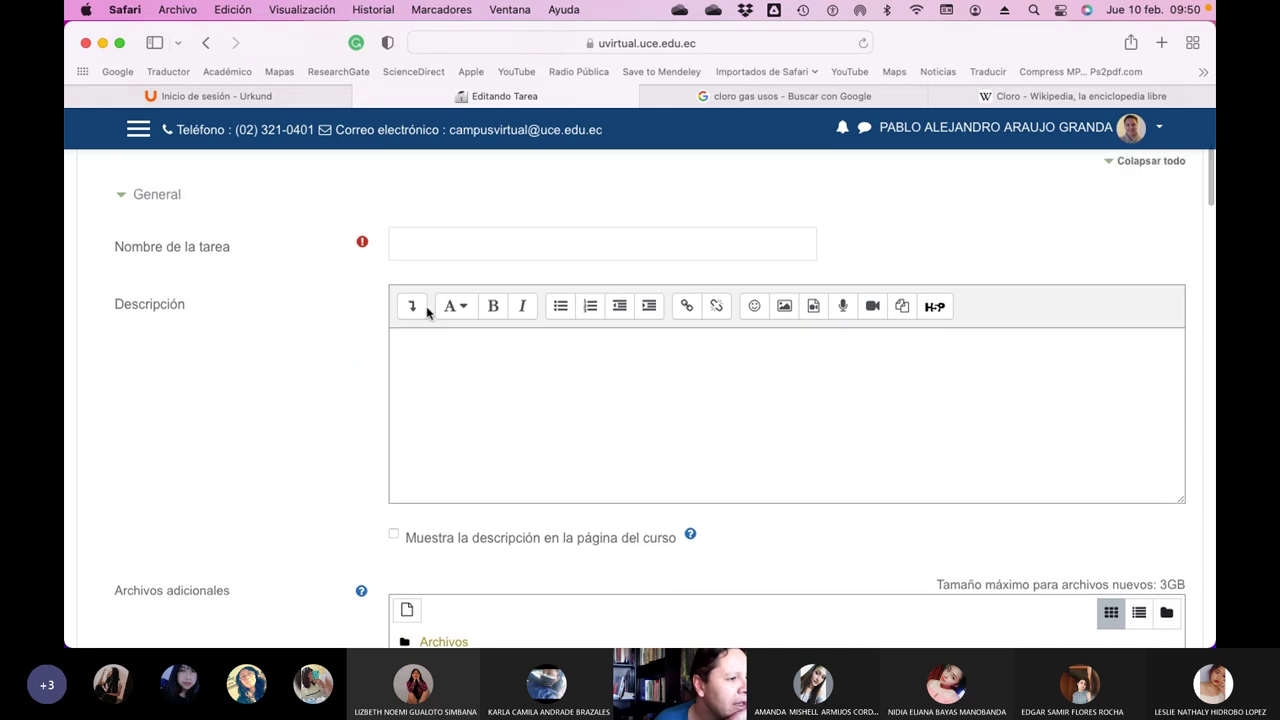
click(437, 249)
text(Furo)
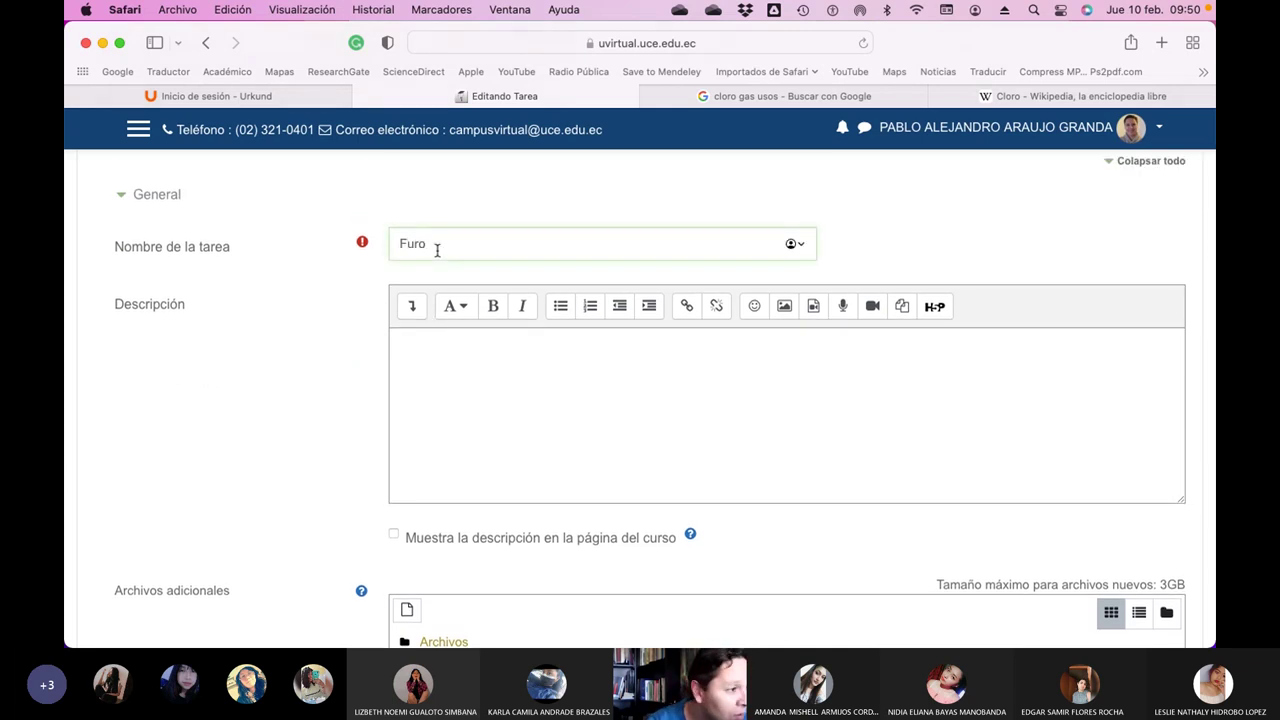
key(BackSpace)
text(an)
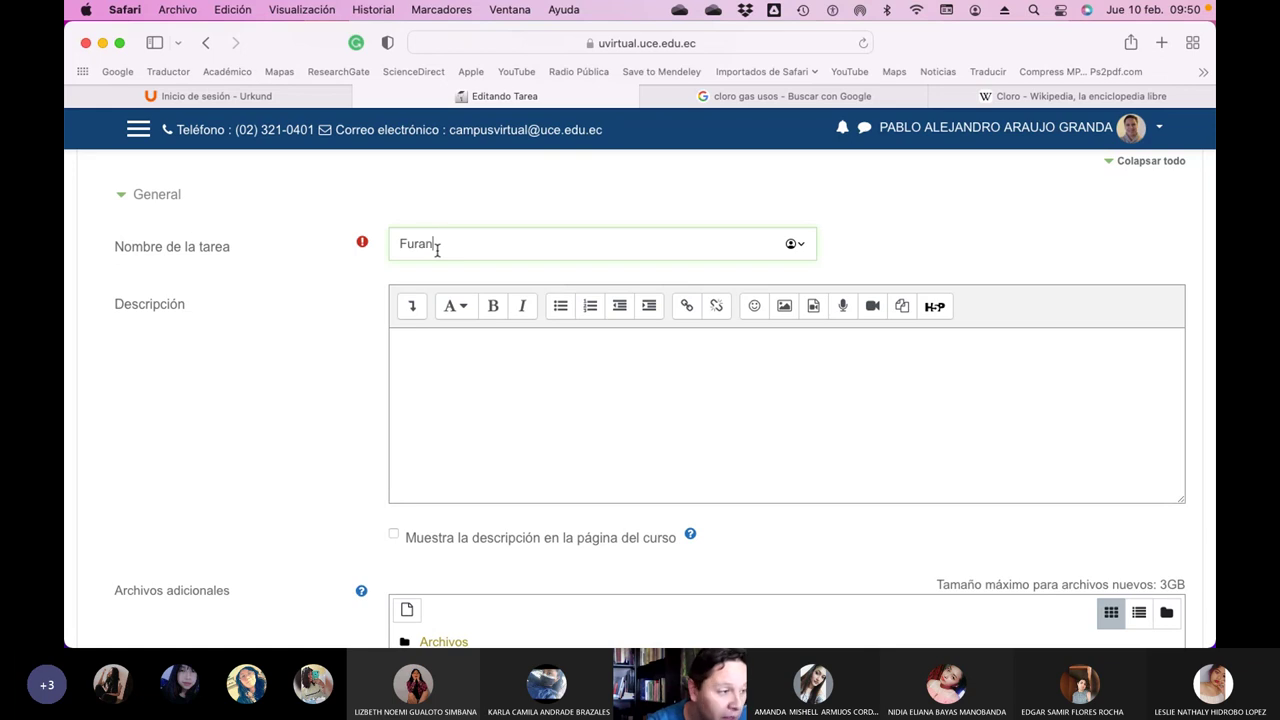
text(os y Piranos)
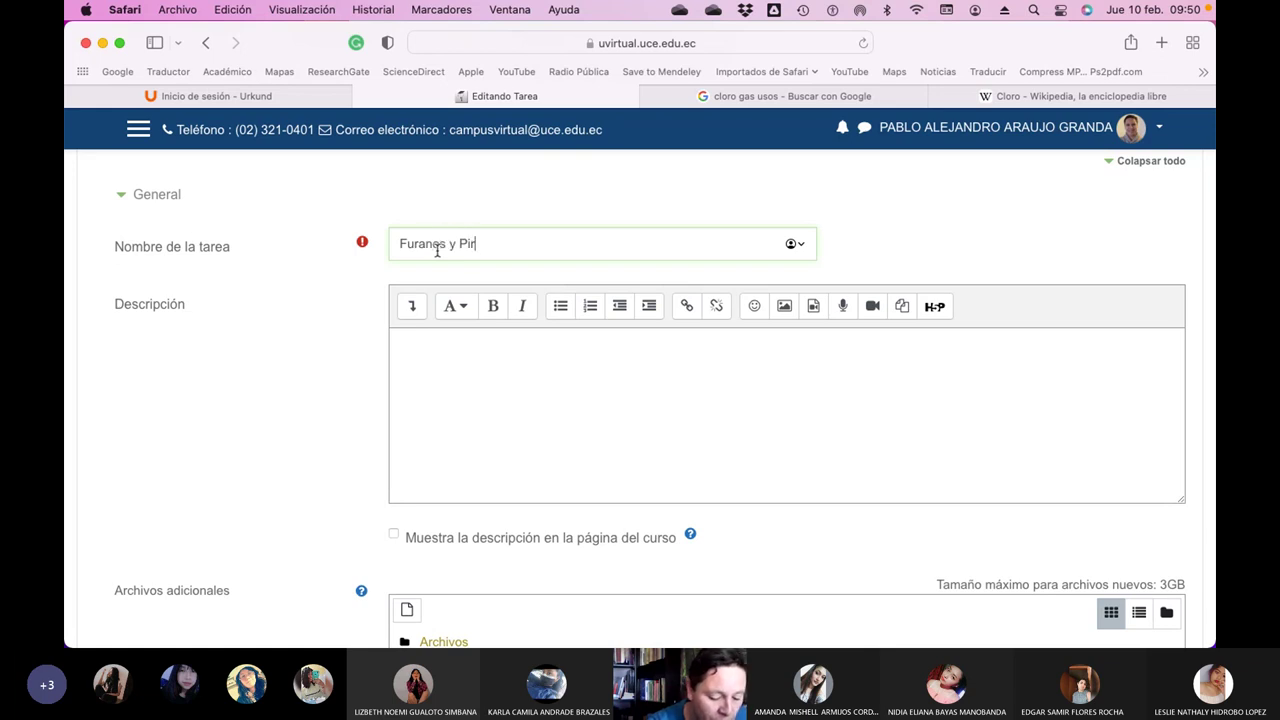
- Start the assignment description with the line "Con las Aldosas:" and open a new paragraph below it
click(410, 357)
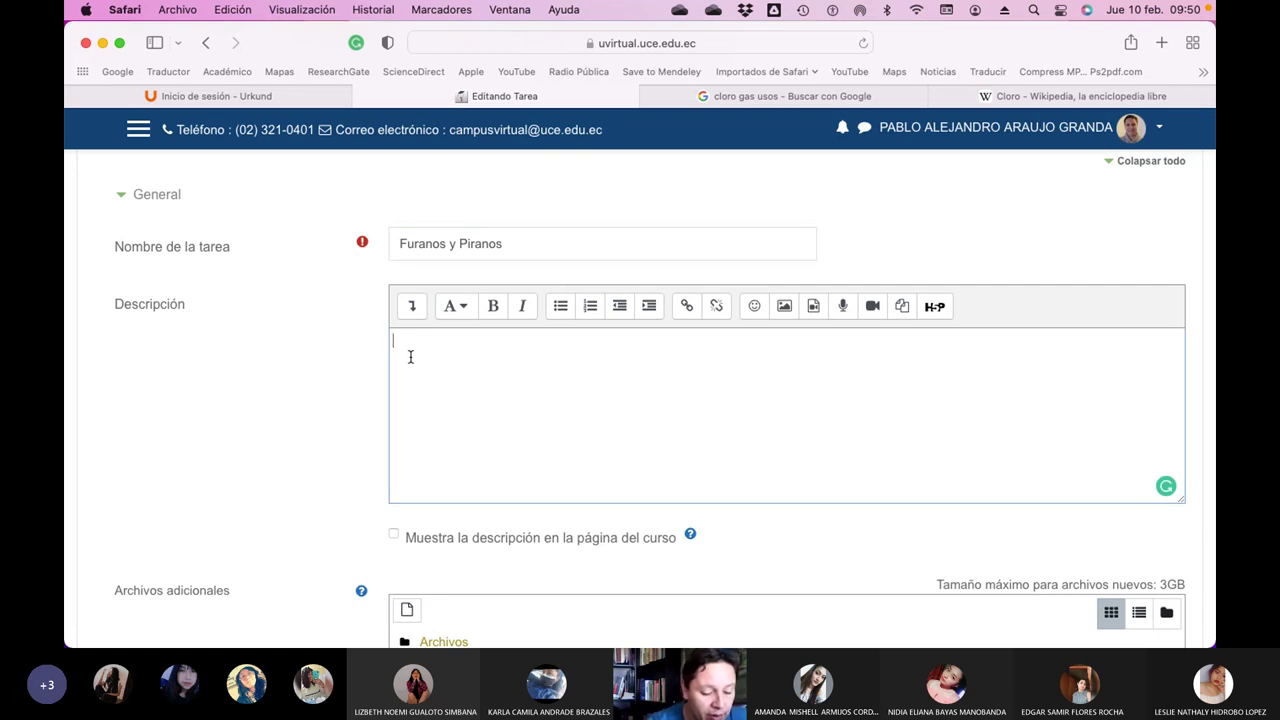
text(Con las Aldosas:)
key(Return)
text(Toda)
key(BackSpace)
key(BackSpace)
key(BackSpace)
key(BackSpace)
- Write "Escoge dos aldopentosas" in the second paragraph of the description
text(Es)
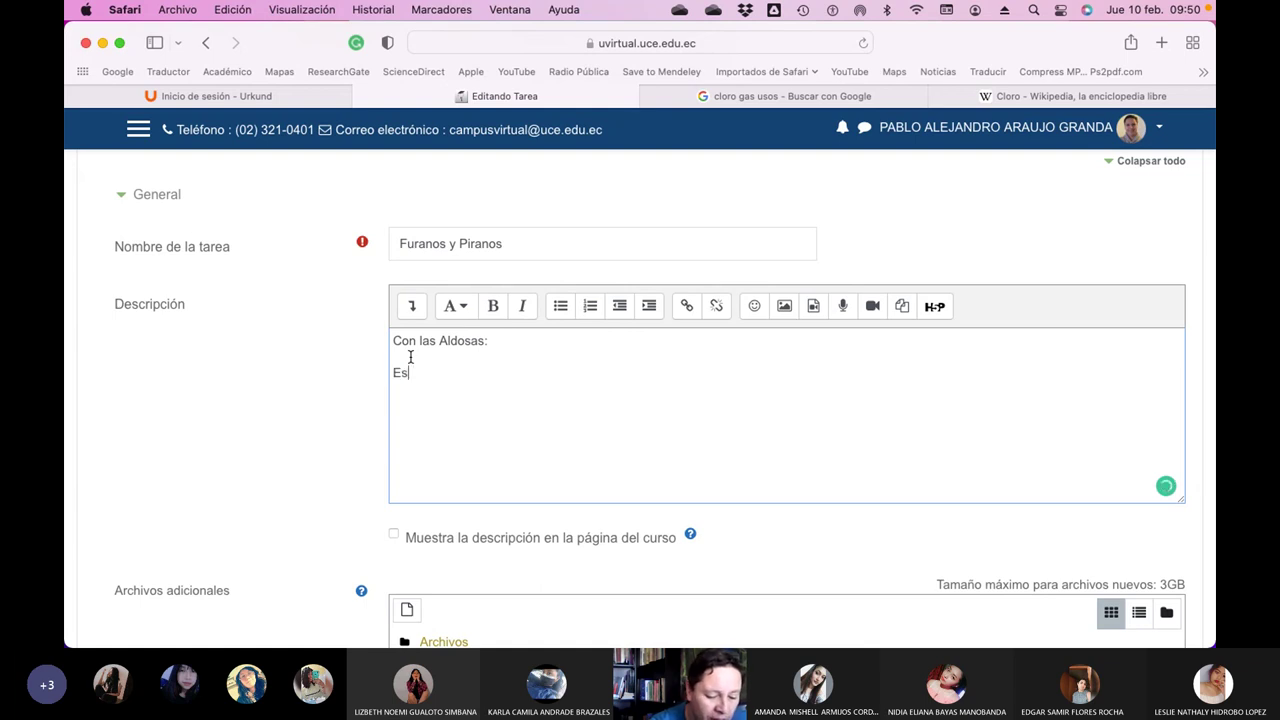
text(coge un)
key(BackSpace)
key(BackSpace)
text(dos)
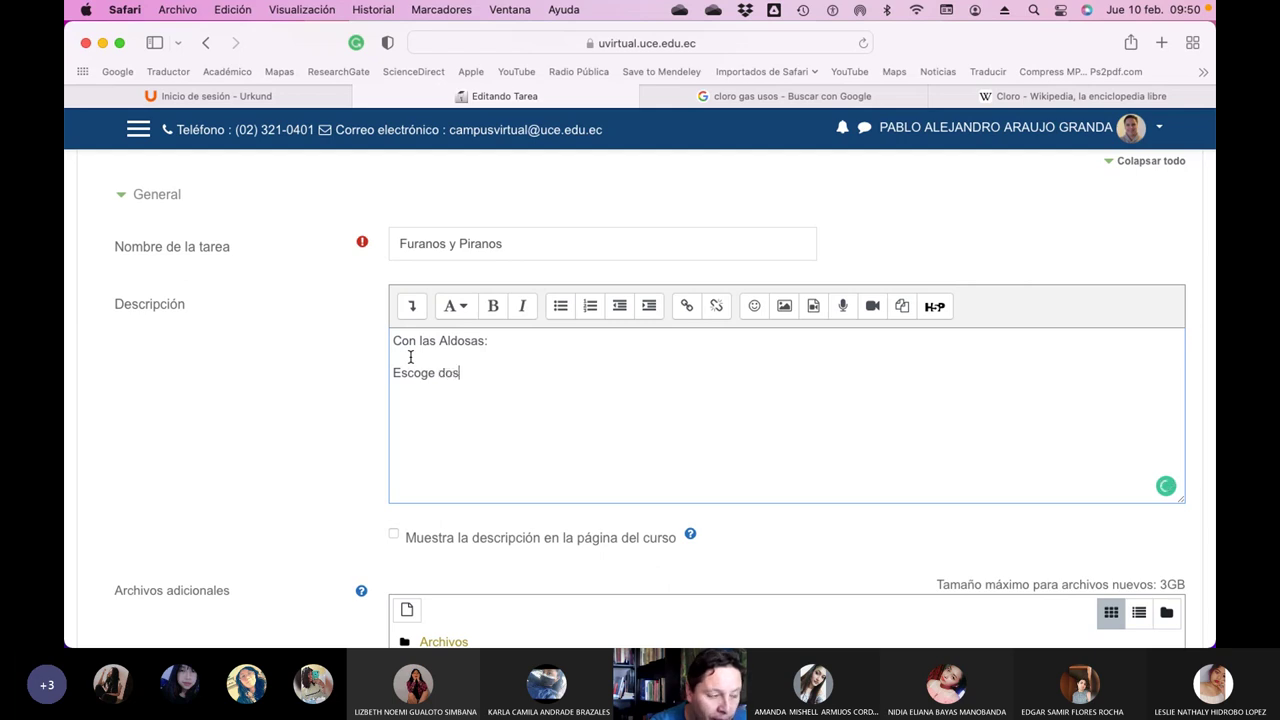
text( aldopetosas)
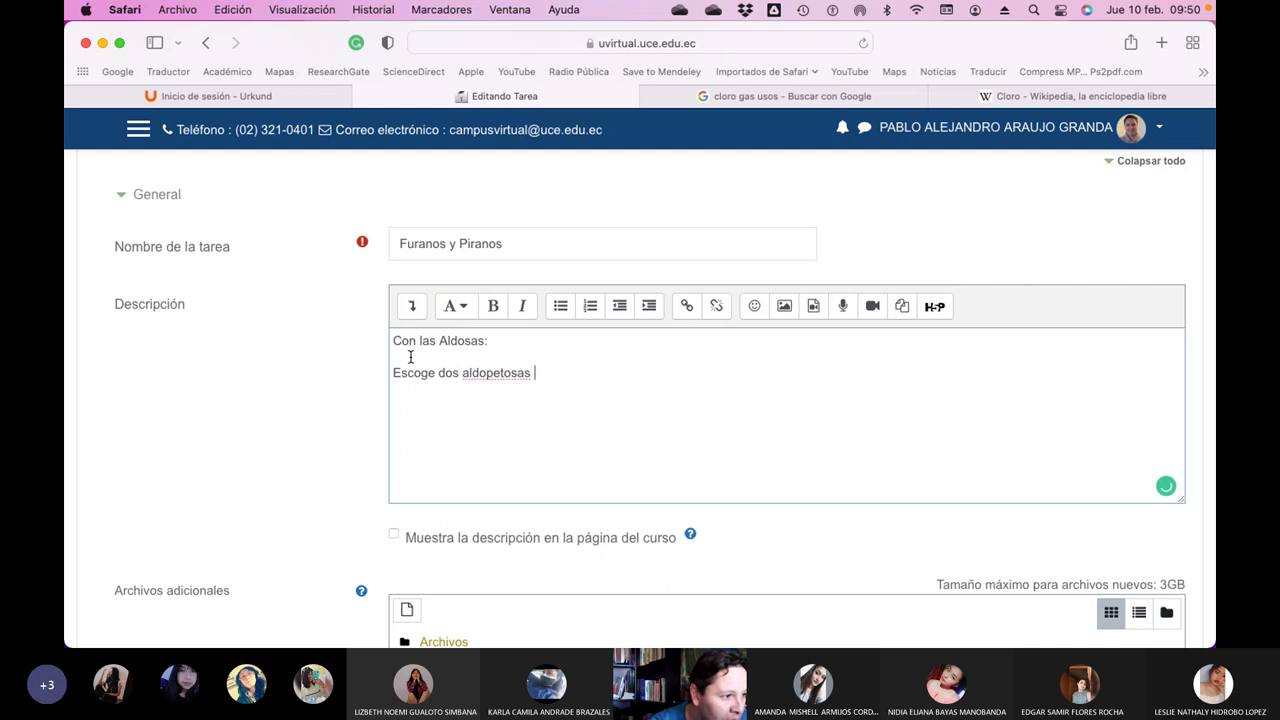
key(BackSpace)
key(BackSpace)
key(BackSpace)
key(BackSpace)
key(BackSpace)
text(ntosas)
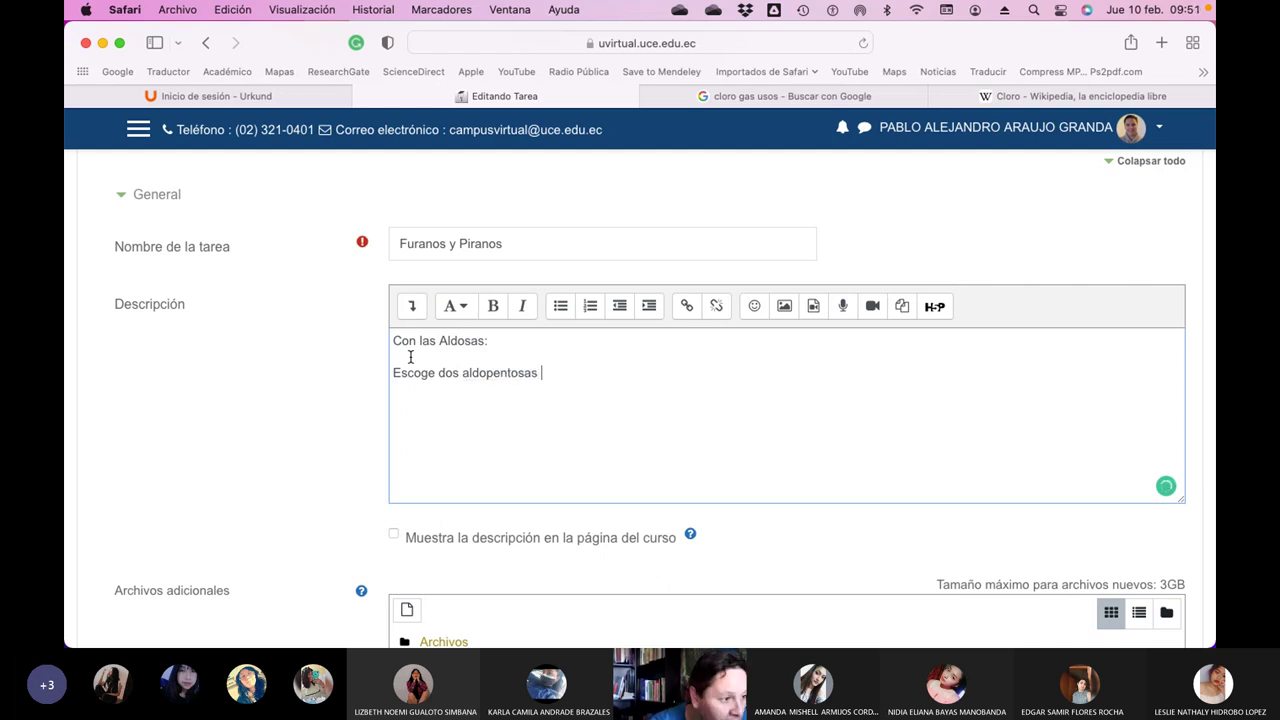
- Add the exclusion "(que no sea Ribosa)" after "aldopentosas" in the description
text( (que no se aRoi)
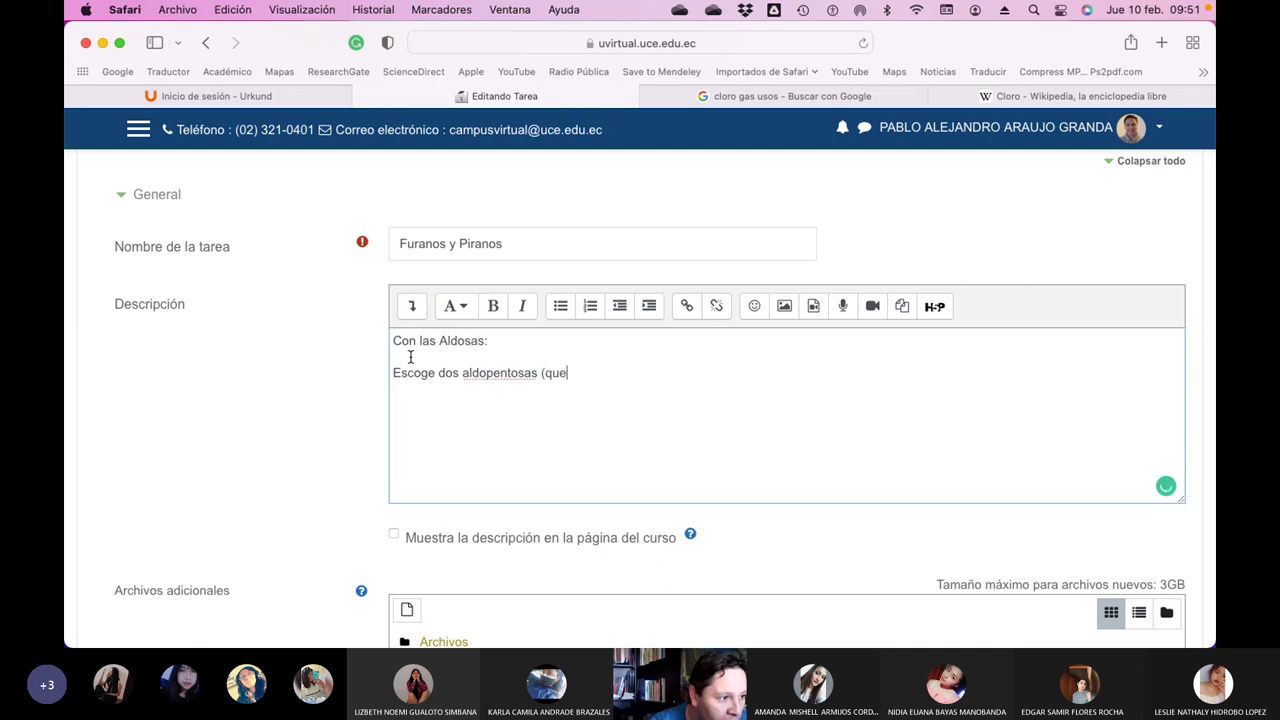
key(BackSpace)
key(BackSpace)
key(BackSpace)
key(BackSpace)
key(BackSpace)
text(a Ribosa) )
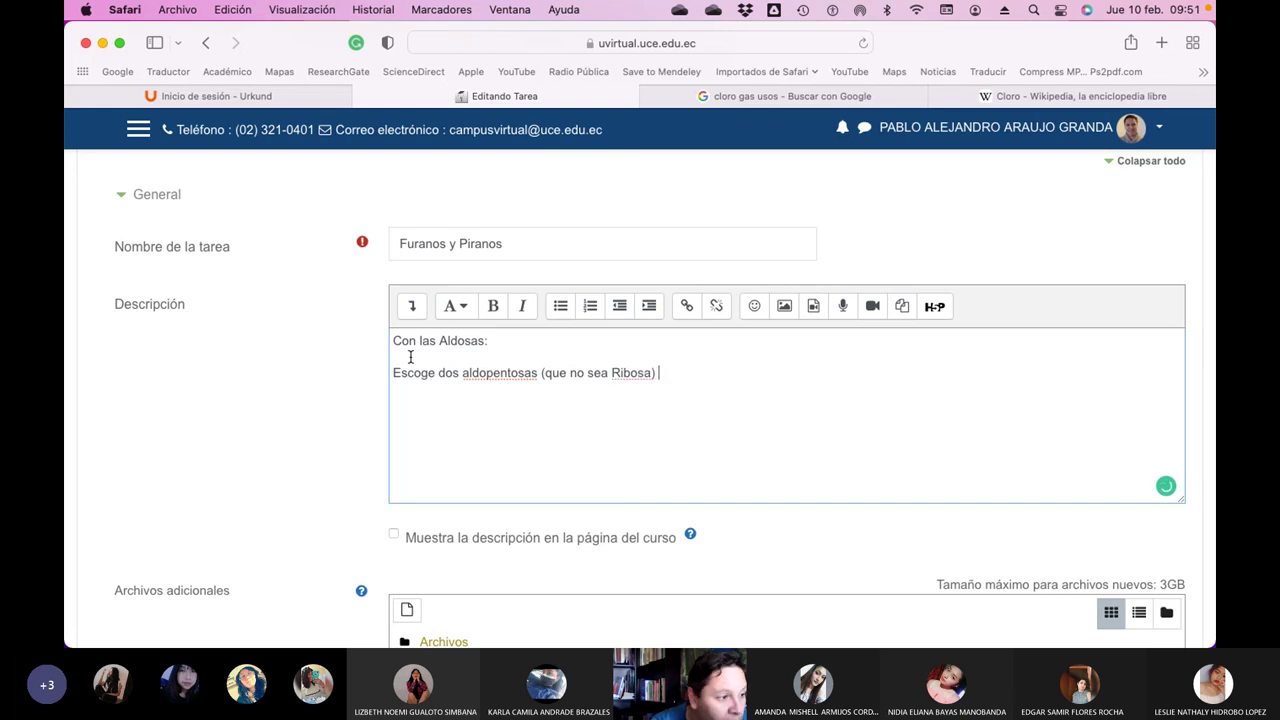
- Continue the description sentence with "y dos aldohexosas (que no sea glucosa)"
text(y dos aldo)
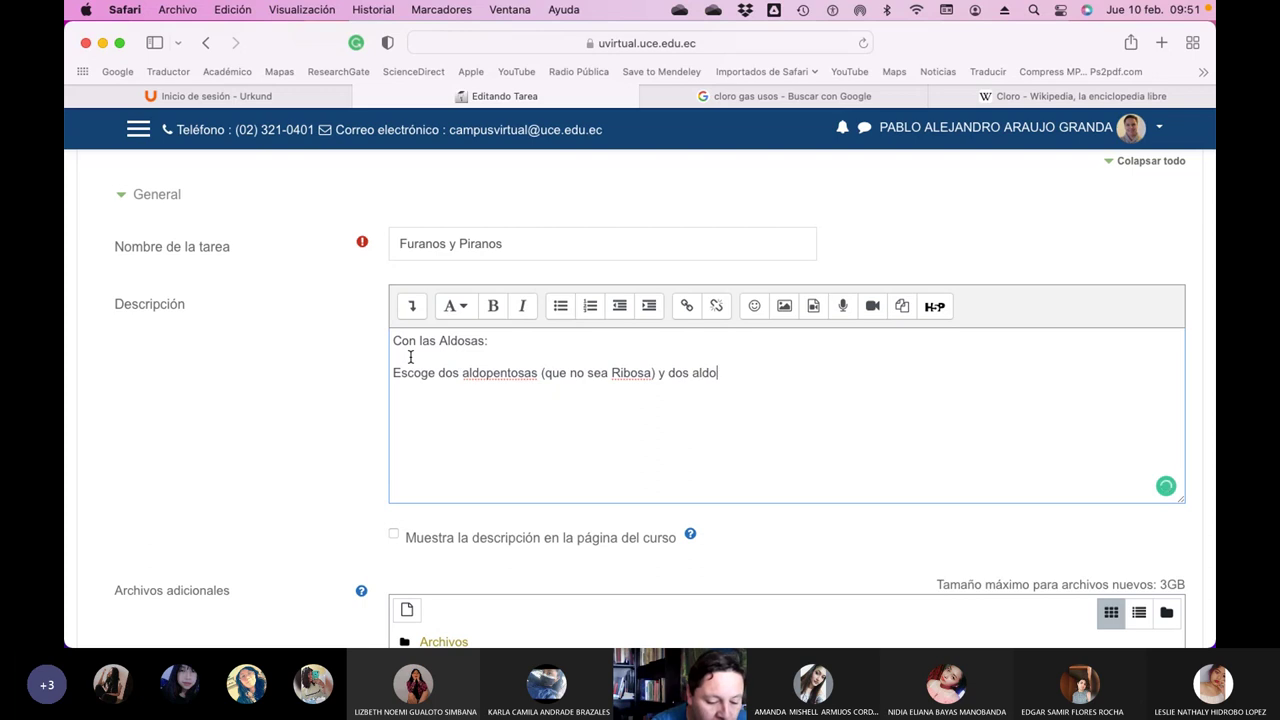
text(hesosa)
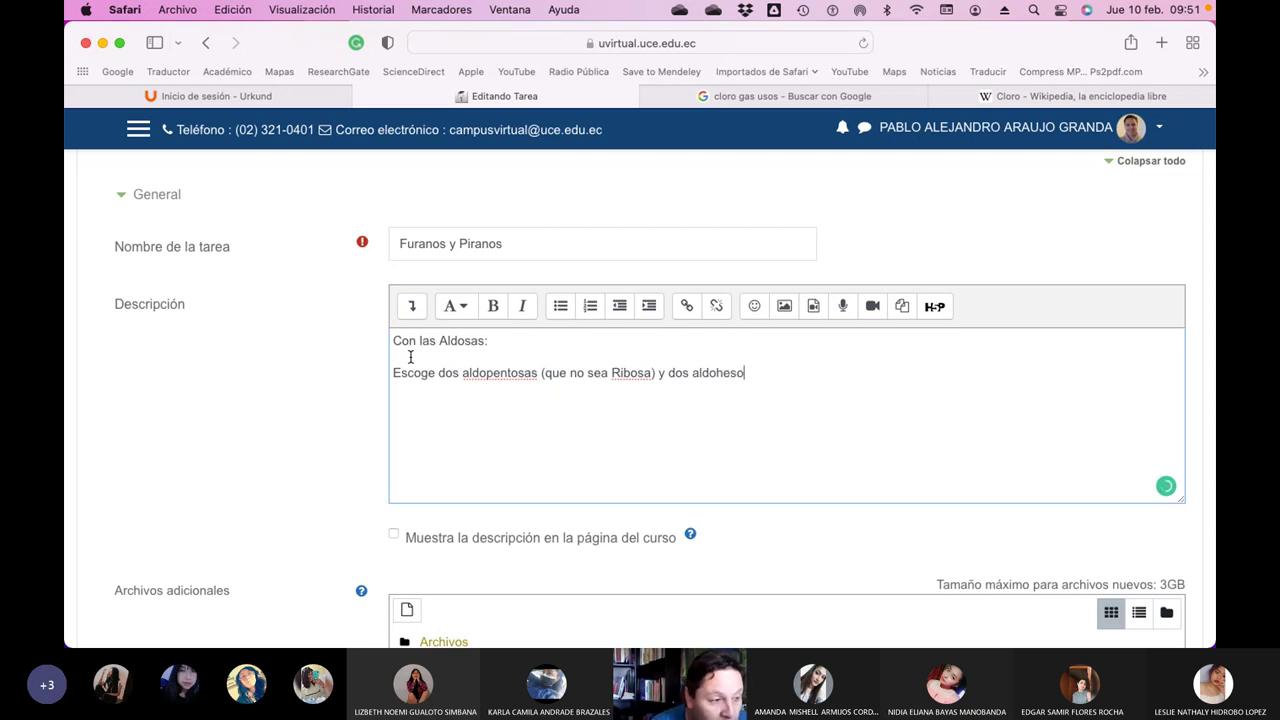
key(BackSpace)
key(BackSpace)
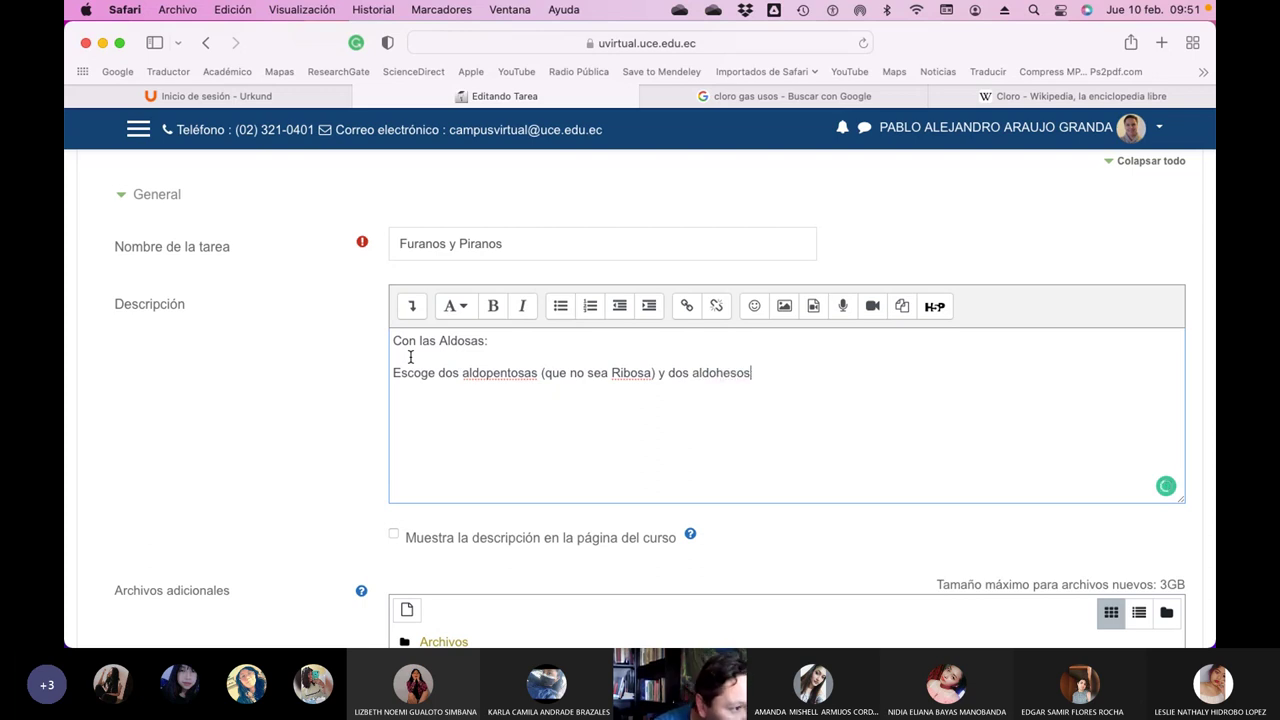
text(s)
key(BackSpace)
text(as)
key(BackSpace)
key(BackSpace)
key(BackSpace)
key(BackSpace)
key(BackSpace)
key(BackSpace)
text(exosas)
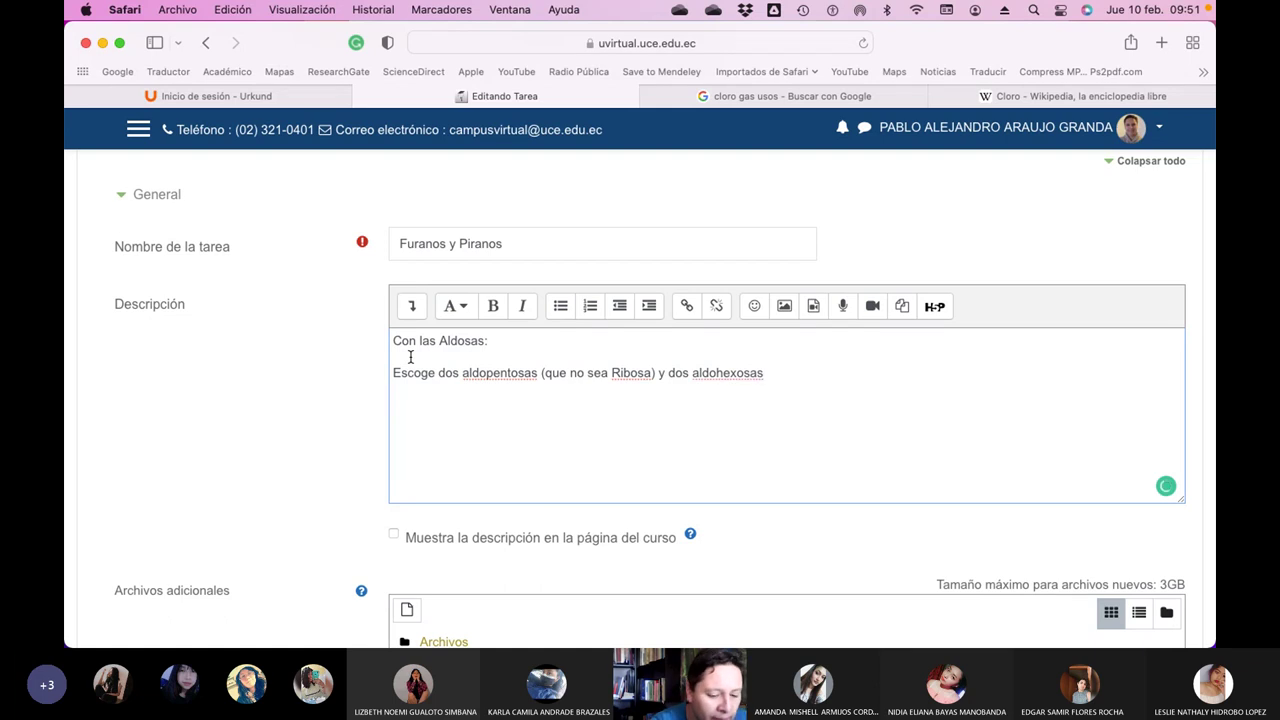
text( (que no se aglucosa))
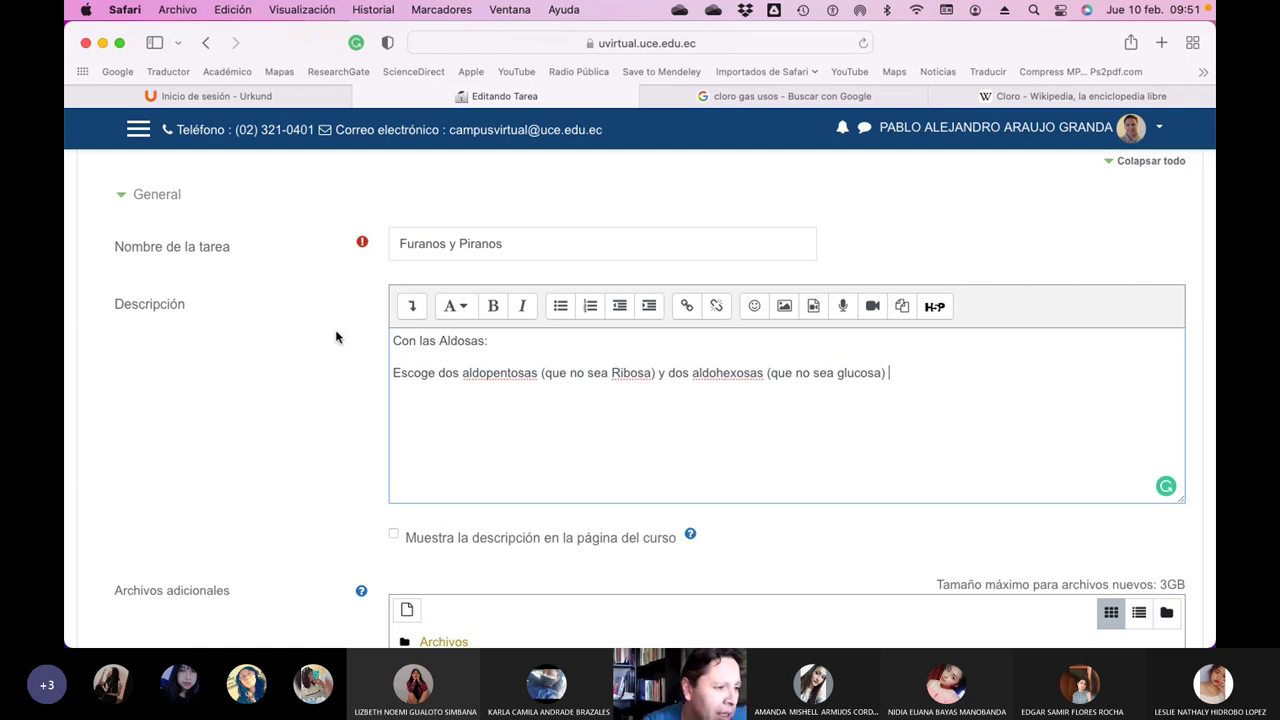
- Reword the first parenthesis in the description to "(que entre ellas no este Ribosa)"
click(571, 368)
text(entre ellas)
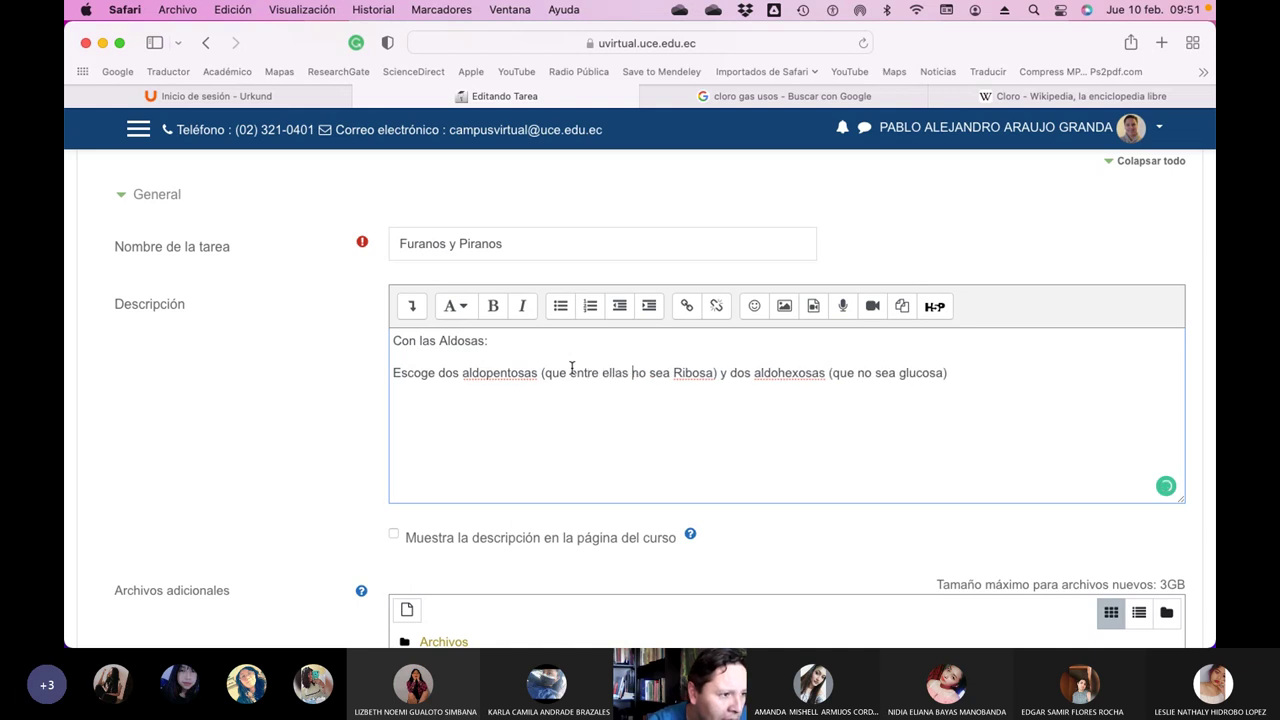
key(Right)
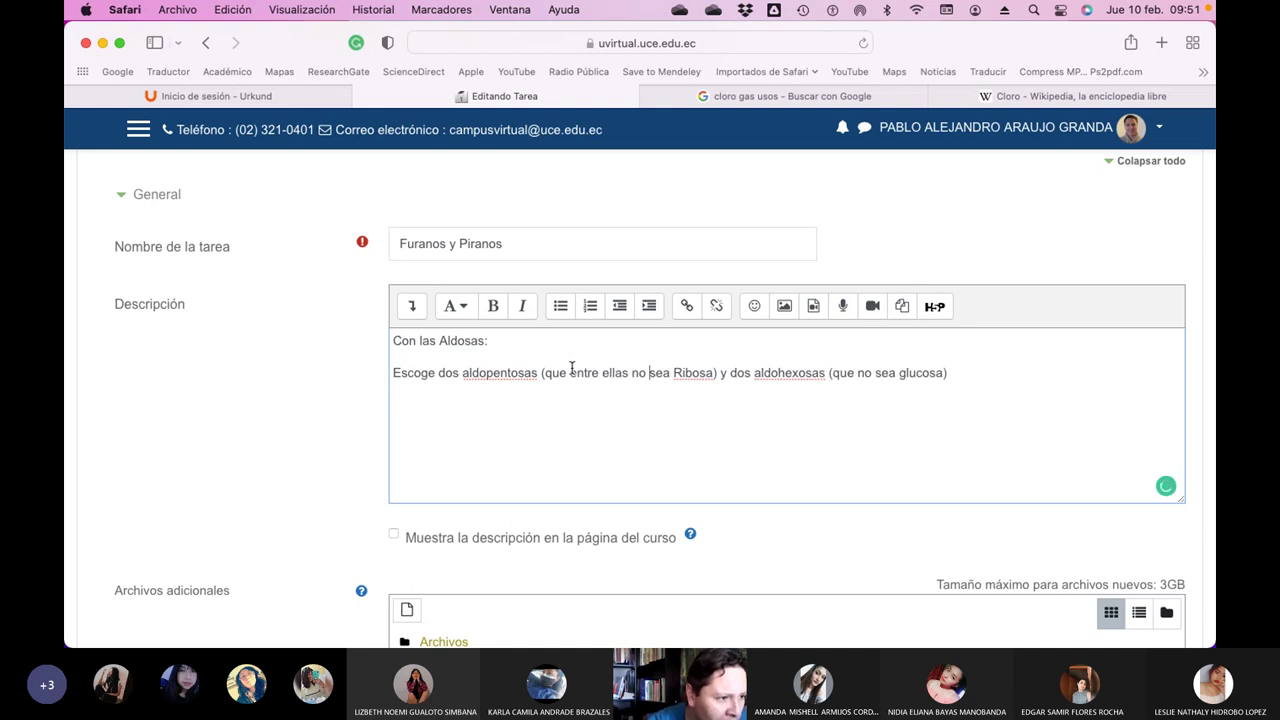
key(BackSpace)
key(BackSpace)
key(BackSpace)
key(BackSpace)
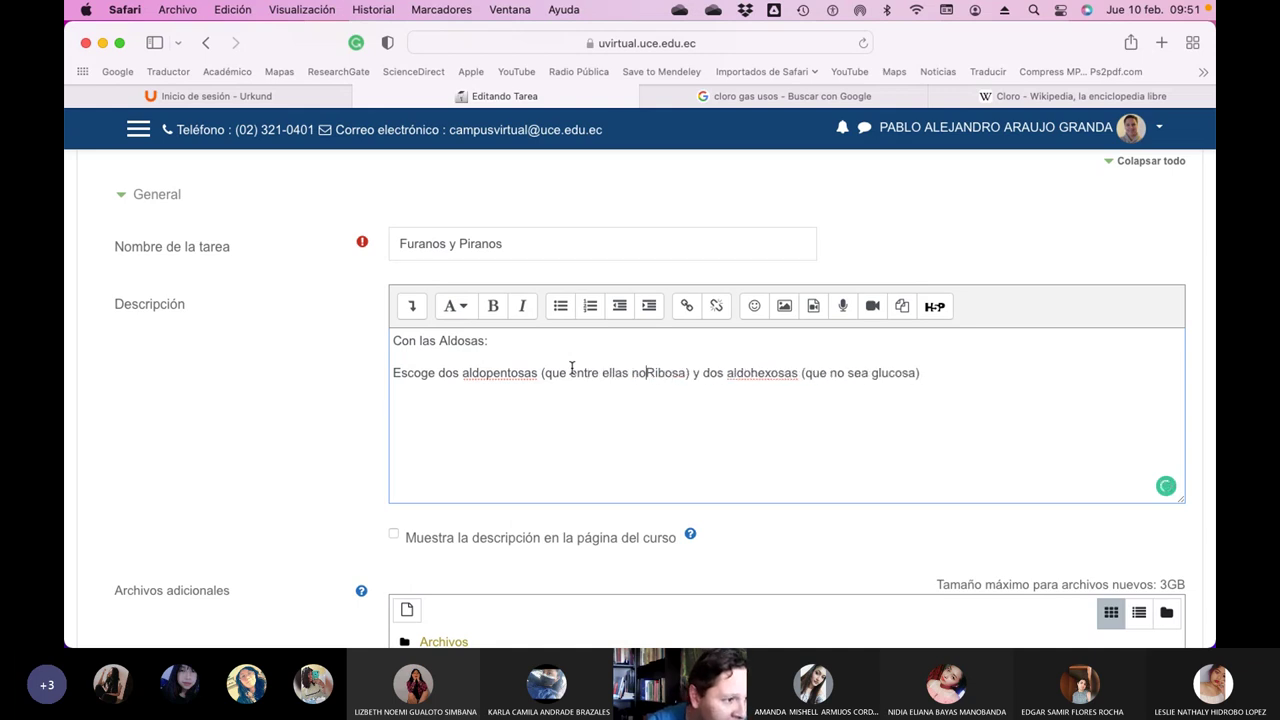
text(este)
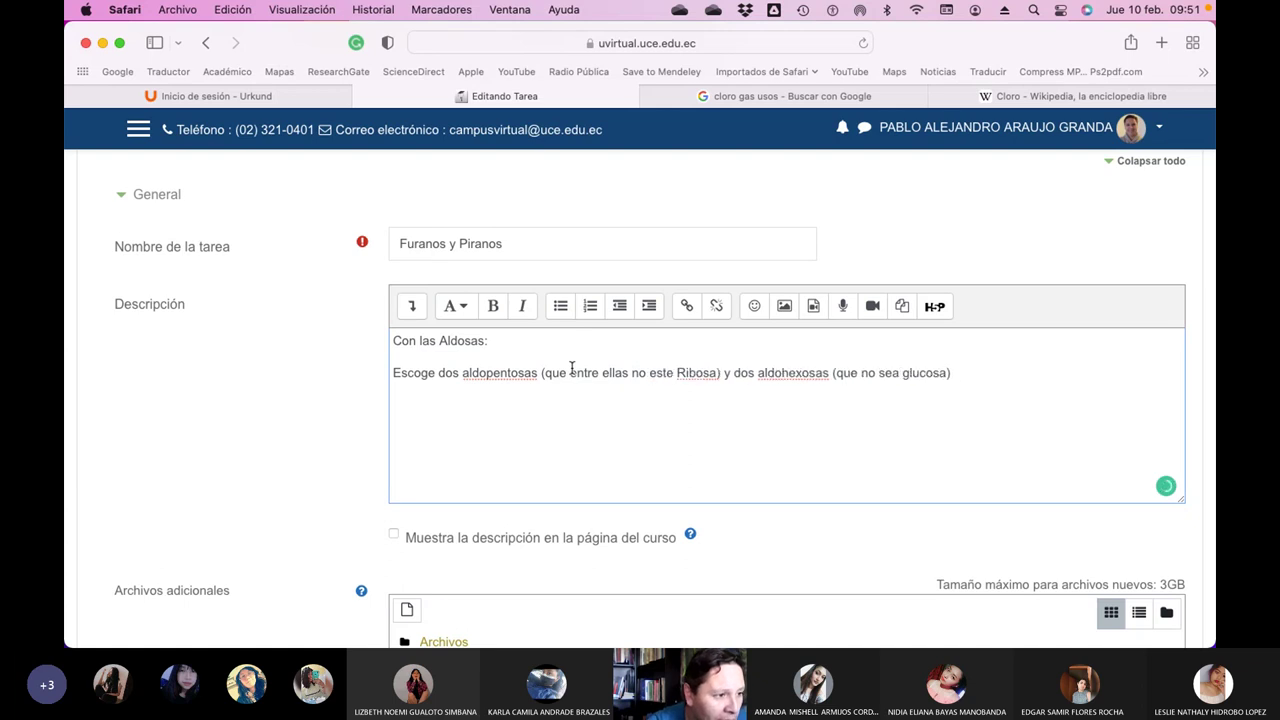
- Reword the parenthesis after "aldohexosas" to "(que entre ellas no este glucosa)"
key(Right)
key(Right)
key(Right)
key(Right)
key(Right)
key(Right)
key(Right)
key(Right)
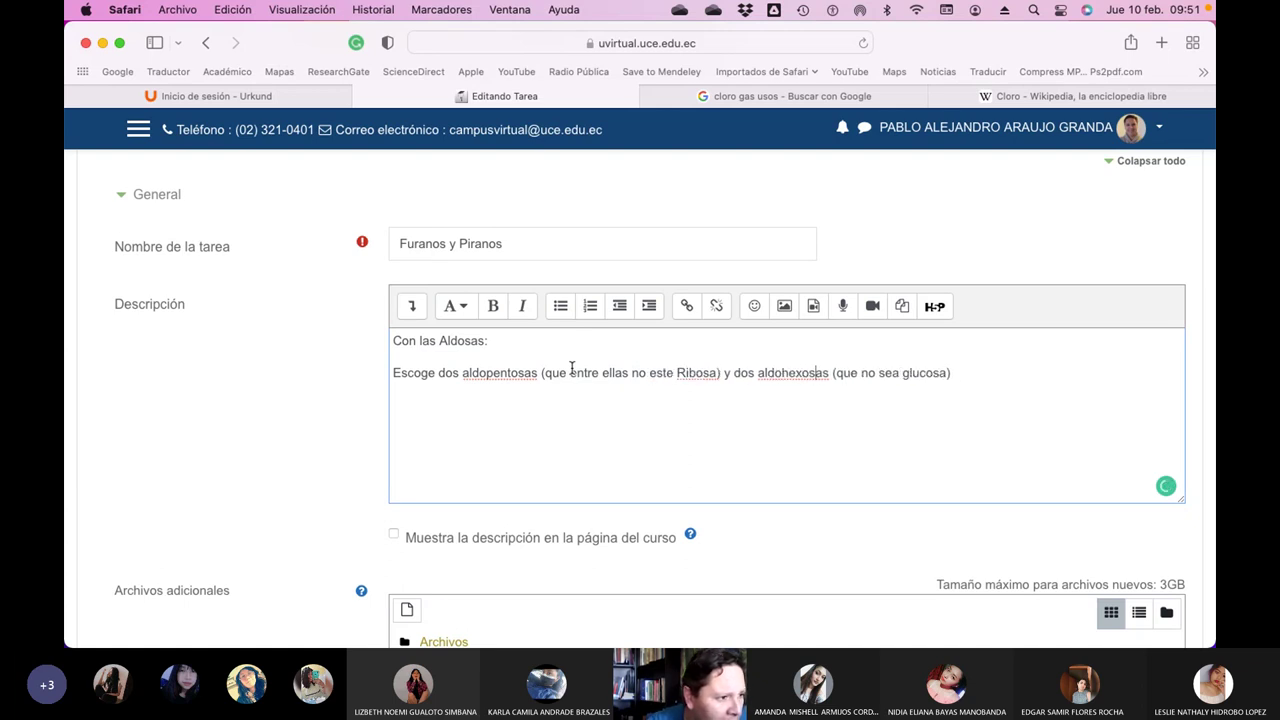
key(Right)
key(Right)
key(Right)
text(entre o)
text(llas no )
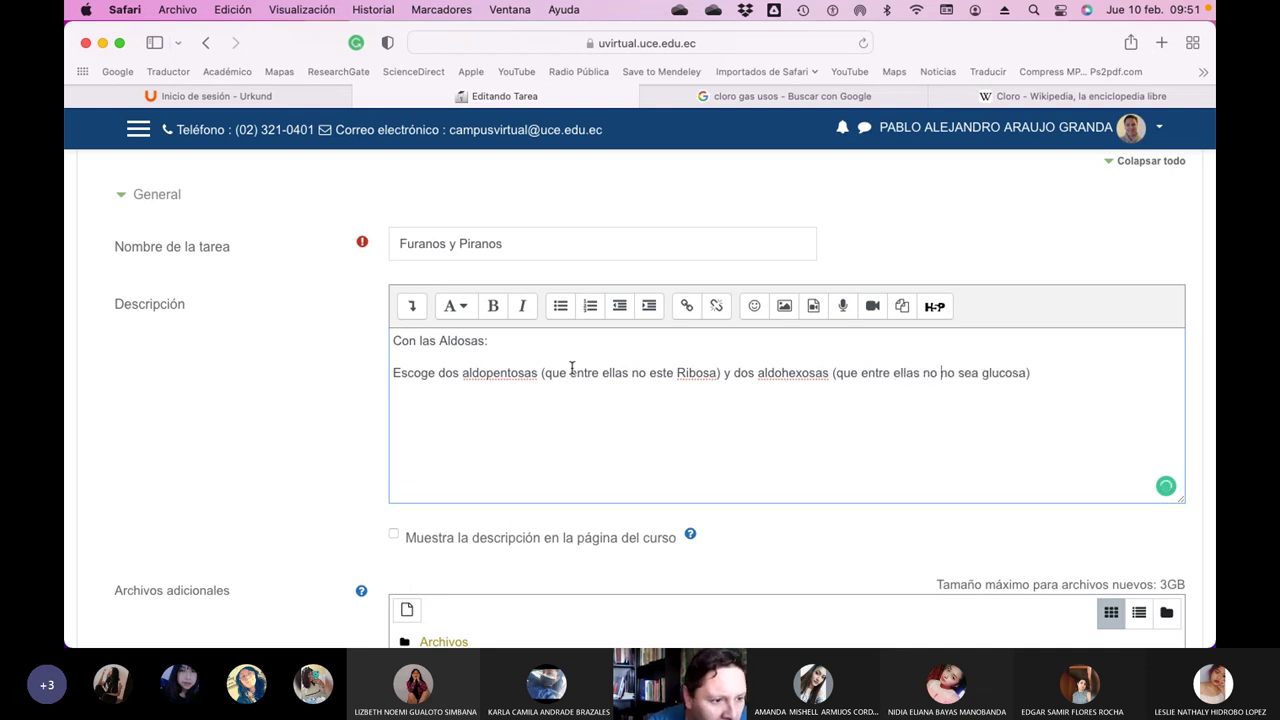
text(este)
key(Delete)
key(Delete)
key(Delete)
key(Delete)
key(Delete)
key(Delete)
key(Delete)
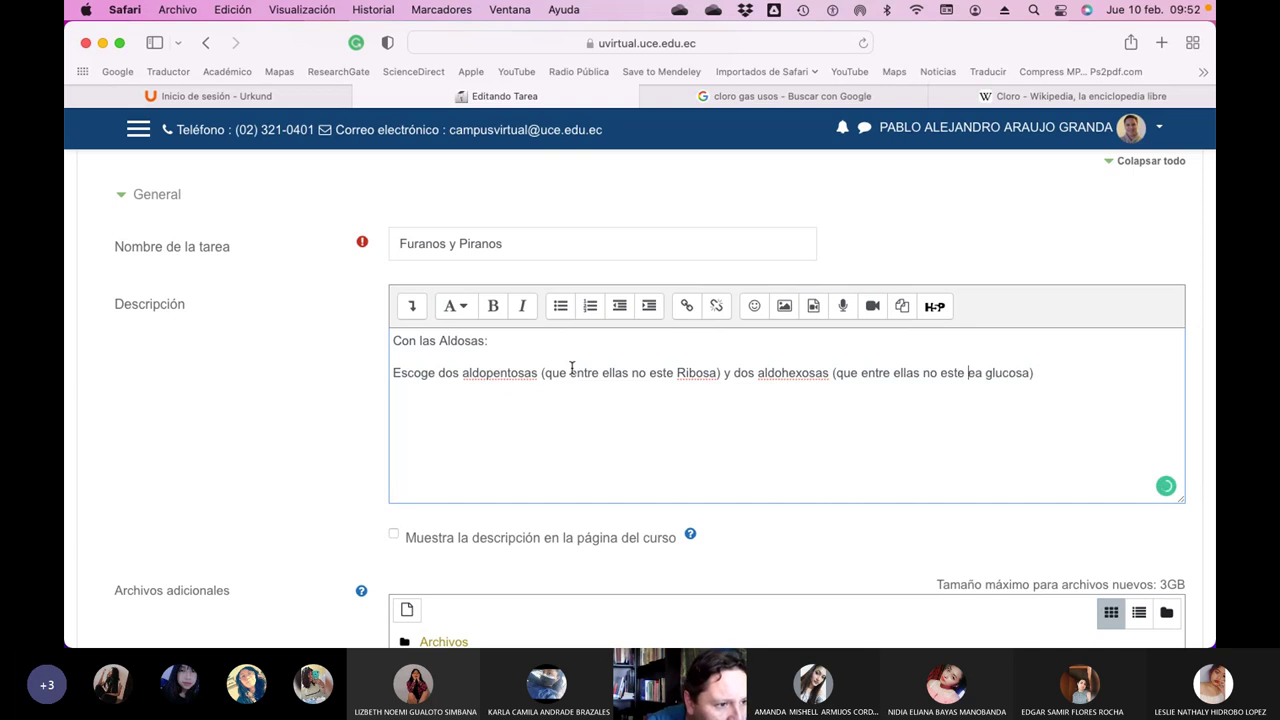
- Prefix both excluded sugars with "D-" and capitalise the second, giving "D-Ribosa" and "D-Glucosa"
text(D-)
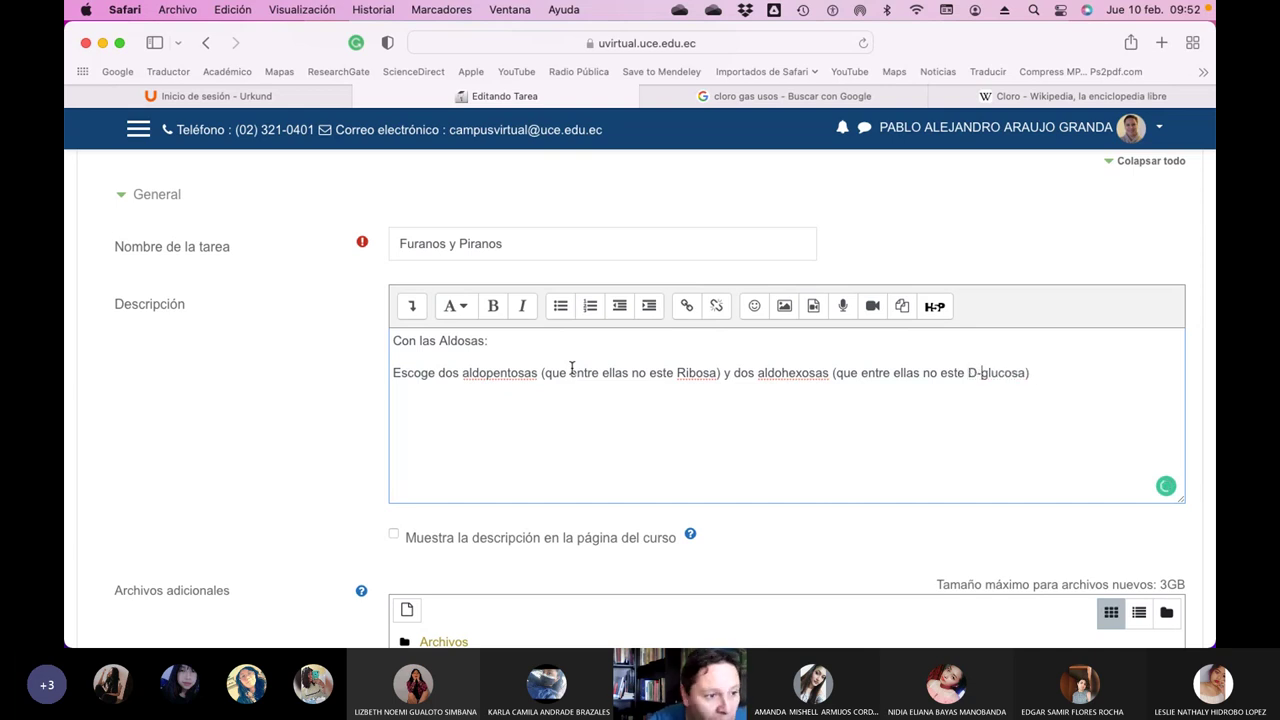
key(Left)
key(Left)
key(Left)
key(Left)
key(Left)
key(Left)
key(Left)
key(Left)
key(Left)
key(Left)
key(Left)
key(Left)
key(Left)
key(Left)
key(Left)
key(Left)
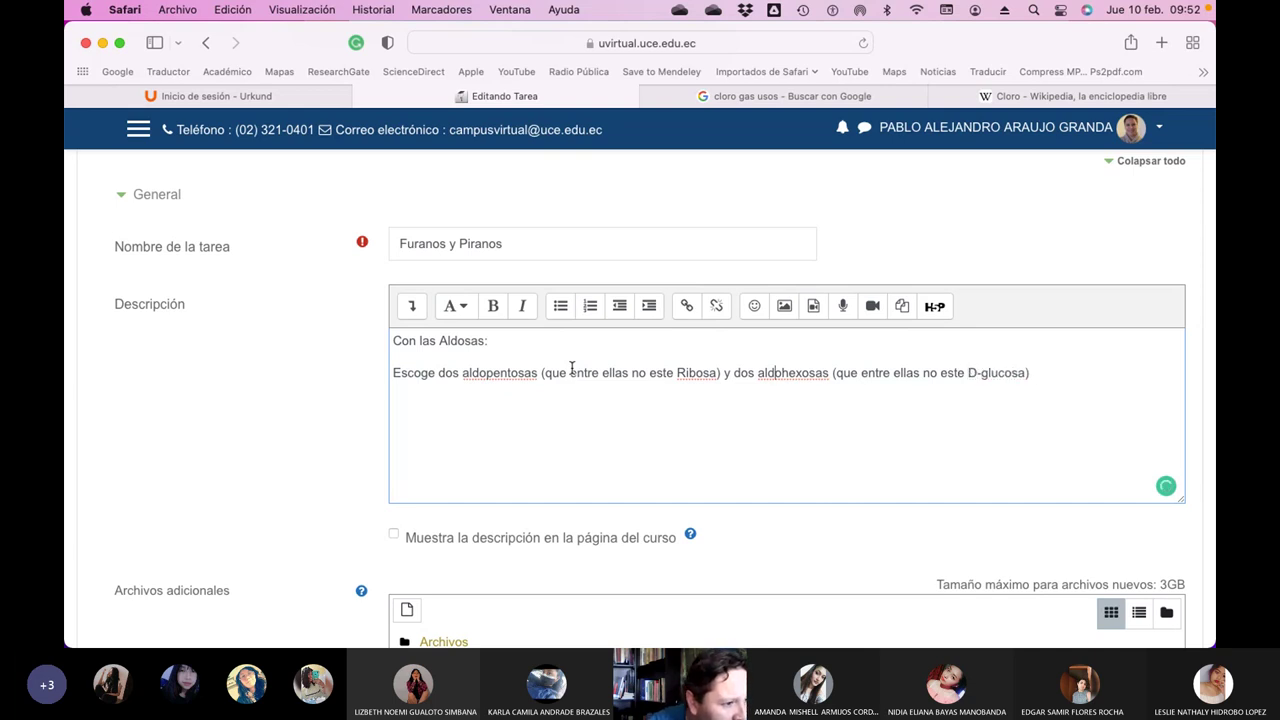
key(Left)
key(Left)
key(Left)
text(D-)
key(Right)
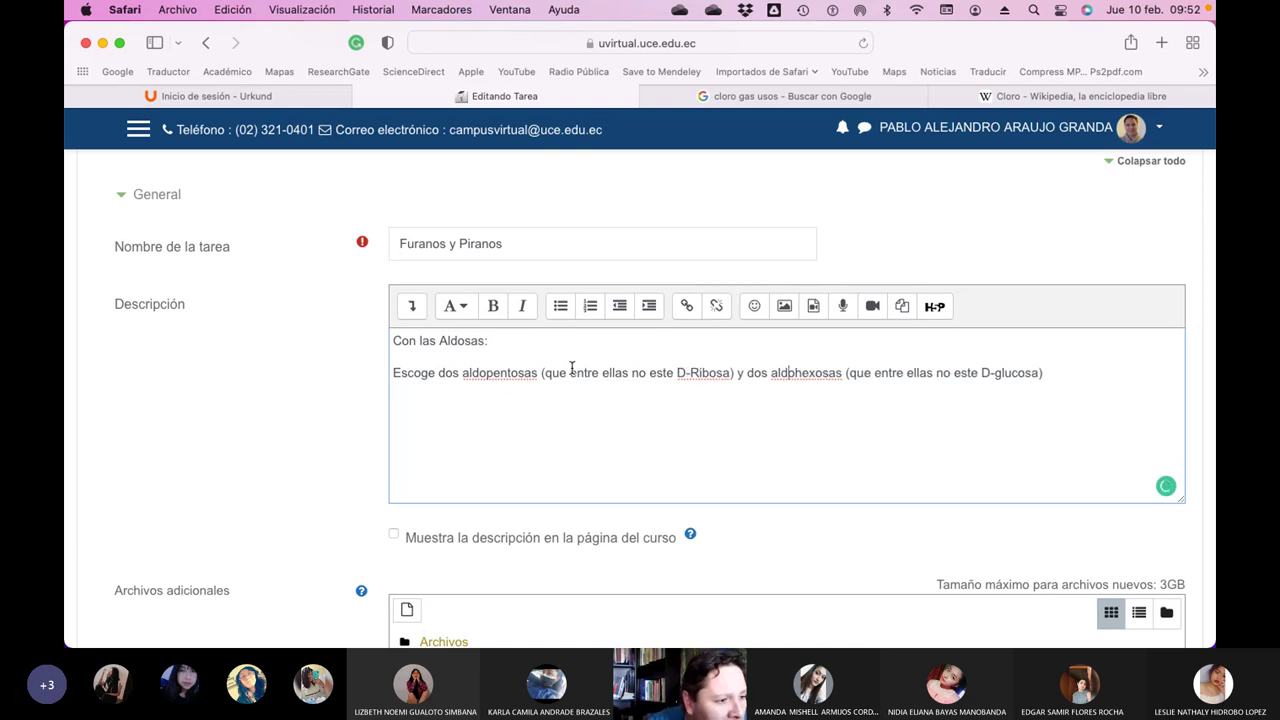
text(-)
key(Delete)
text(G)
key(End)
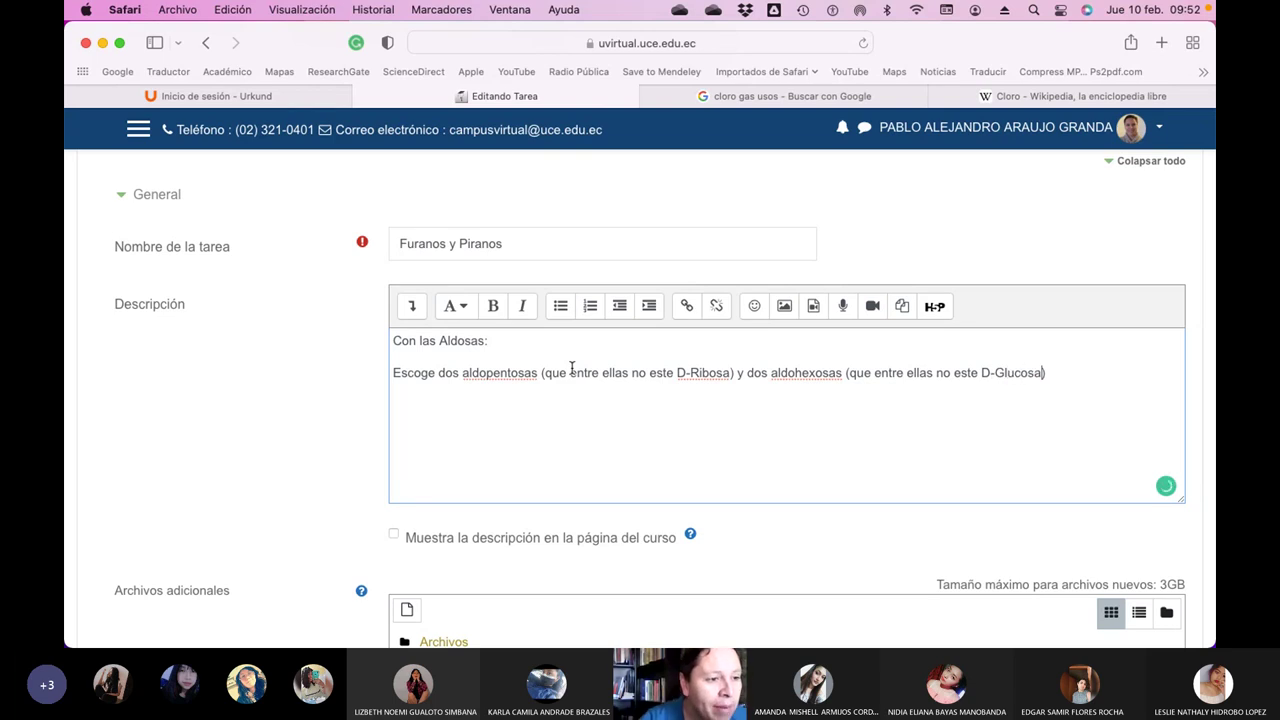
- Extend the description sentence with "y para cada una dibuja sus" after the D-Glucosa parenthesis
text(y para cad auna d)
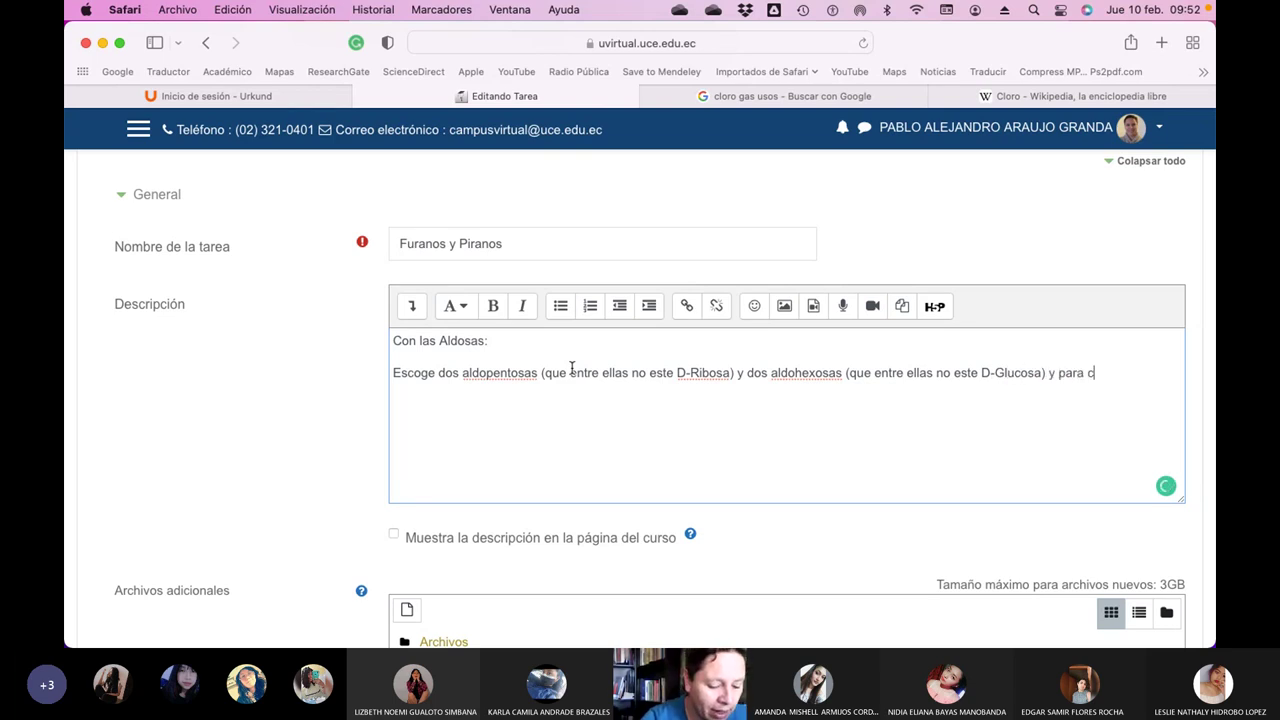
key(BackSpace)
key(BackSpace)
key(BackSpace)
key(BackSpace)
key(BackSpace)
key(BackSpace)
key(BackSpace)
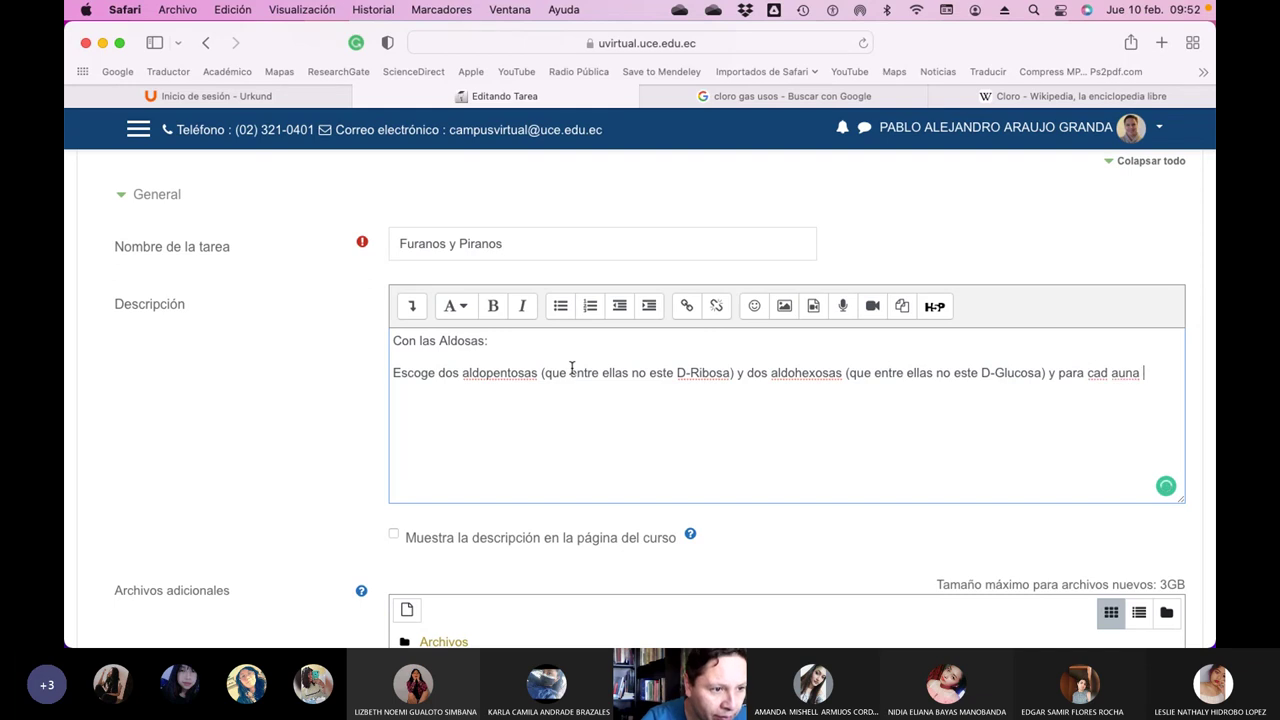
text(a un)
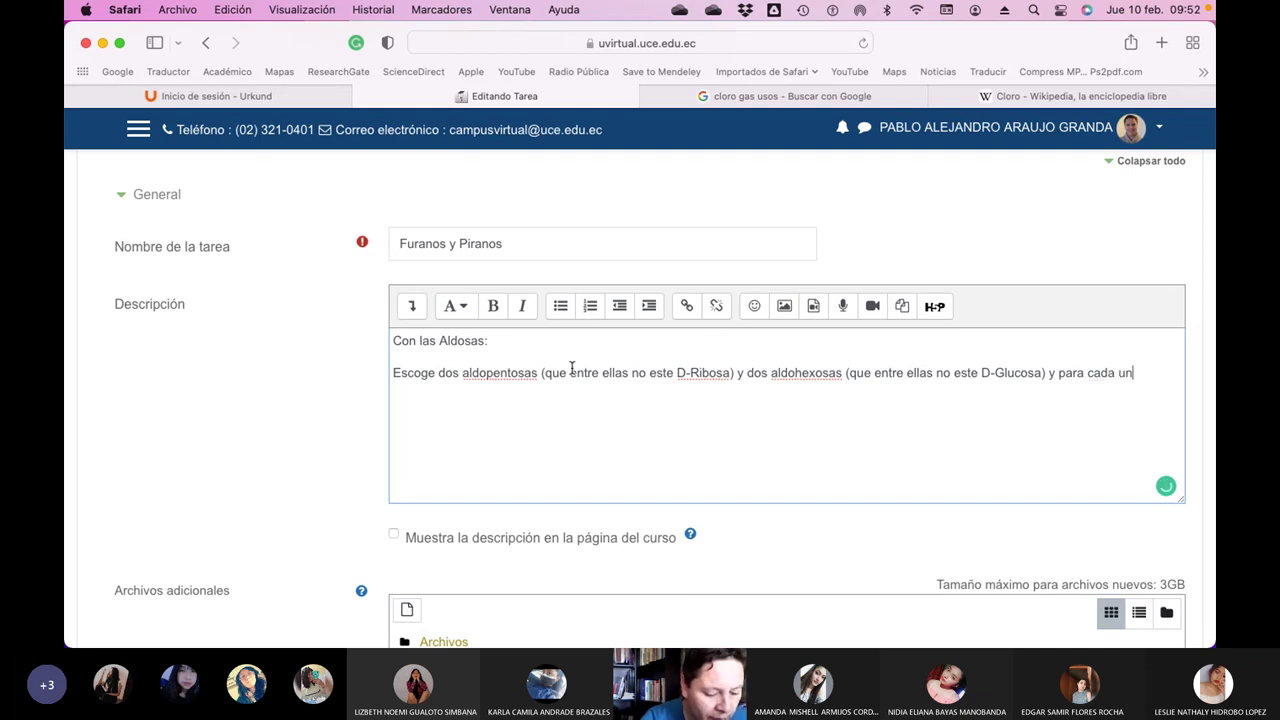
text(a d)
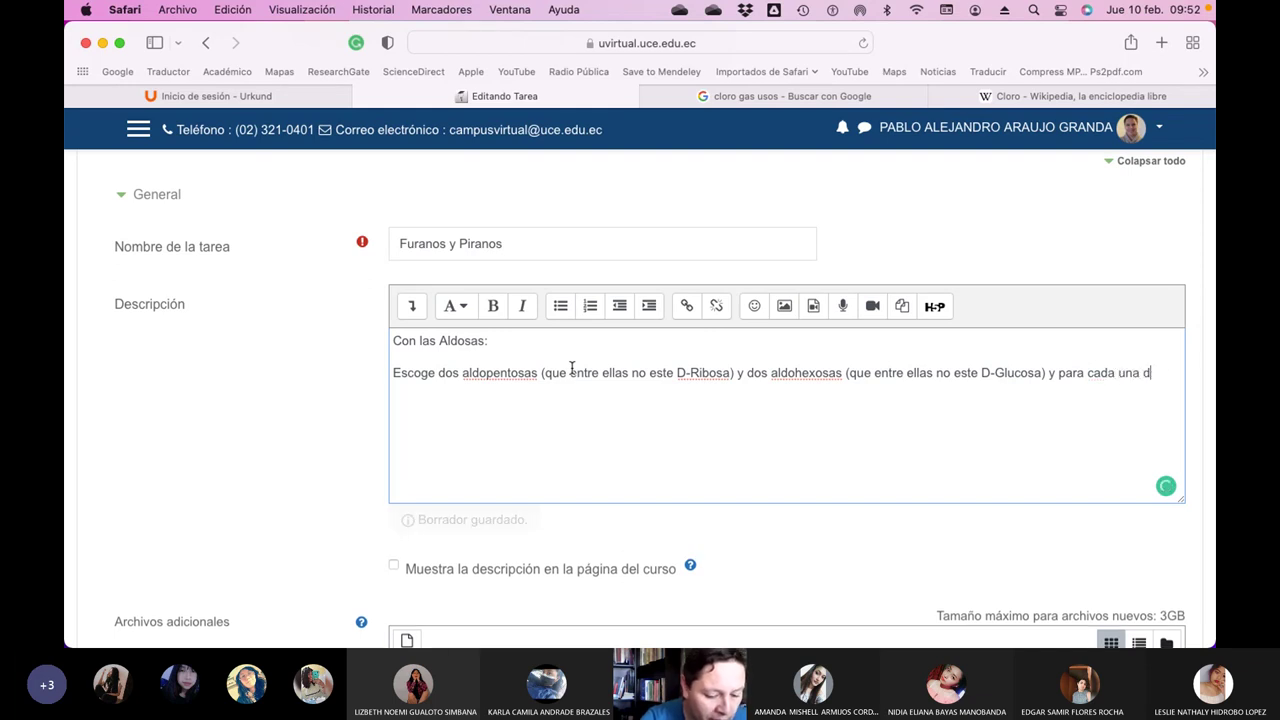
text(ibuja sus )
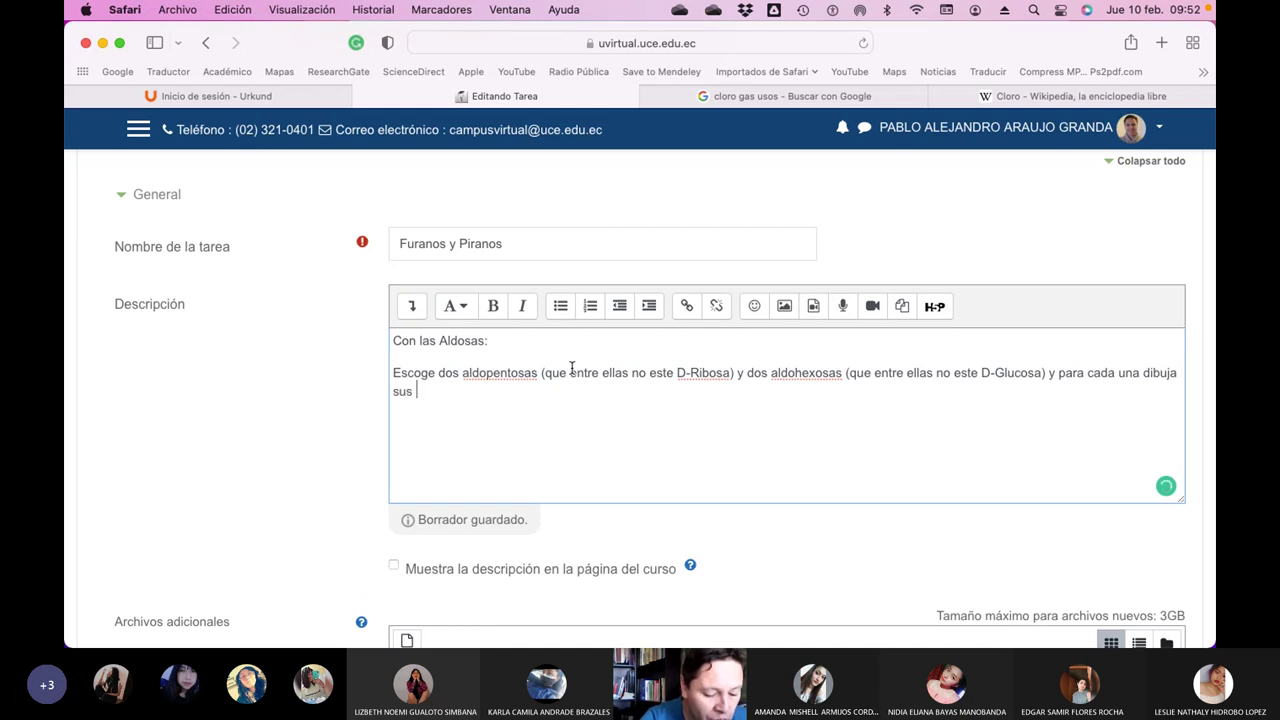
- Continue the aldosas sentence after "dibuja sus" with "formas furanosas y piranosa (alfa y beta)"
text(formas furiosas)
key(BackSpace)
key(BackSpace)
key(BackSpace)
key(BackSpace)
key(BackSpace)
text(anosas )
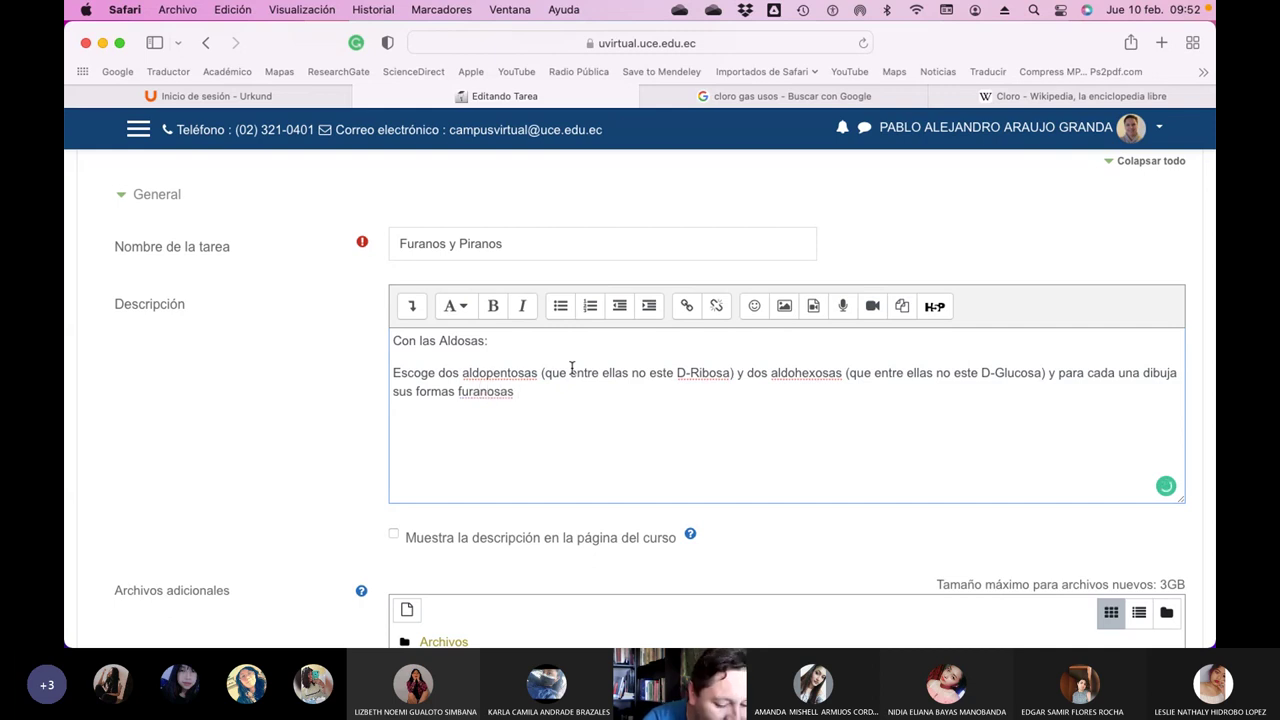
text(y piranosa)
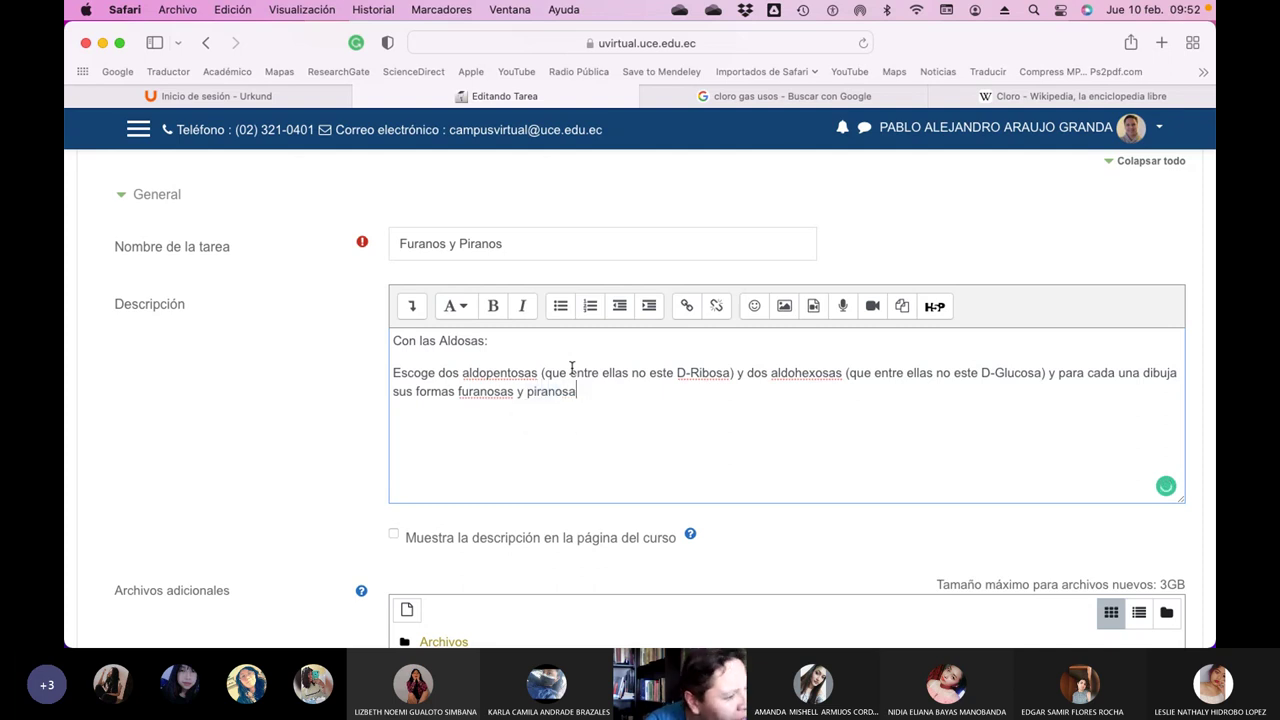
text( ()
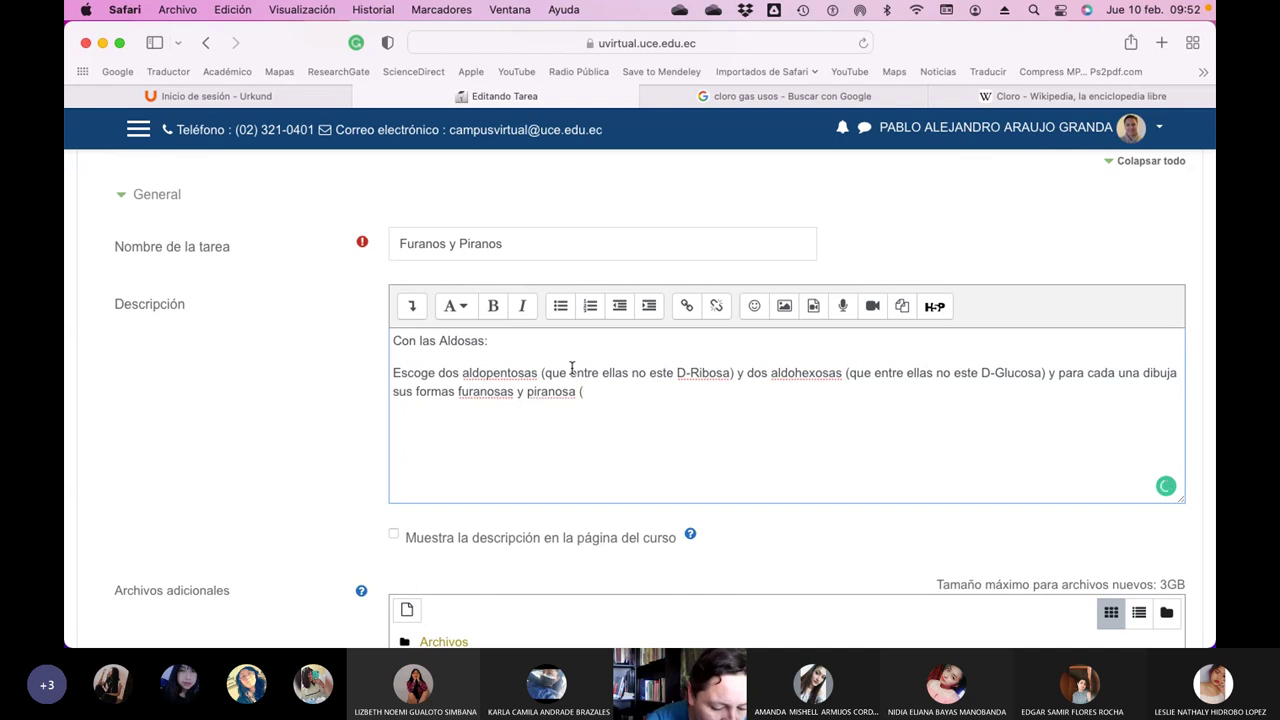
text(alfa y beta))
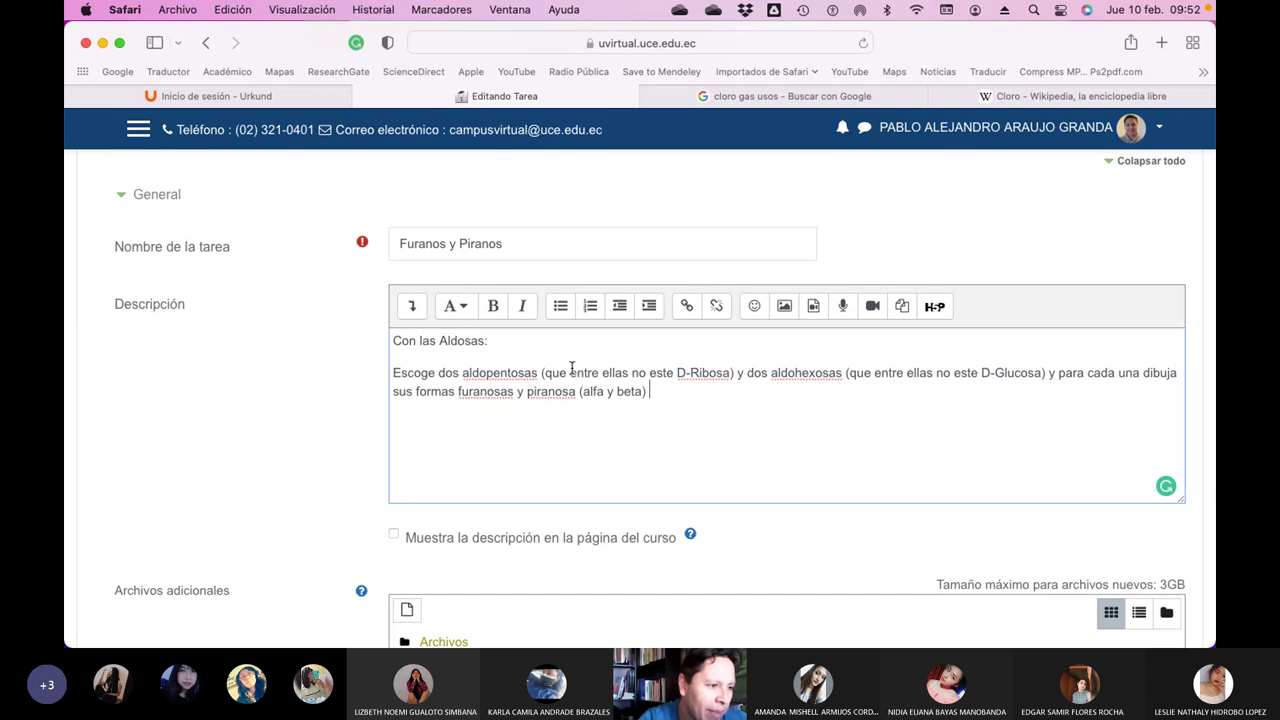
- Finish the aldosas sentence with "en total son 16 estructuras, por favor las numeras y colocas el nombre."
text(en total )
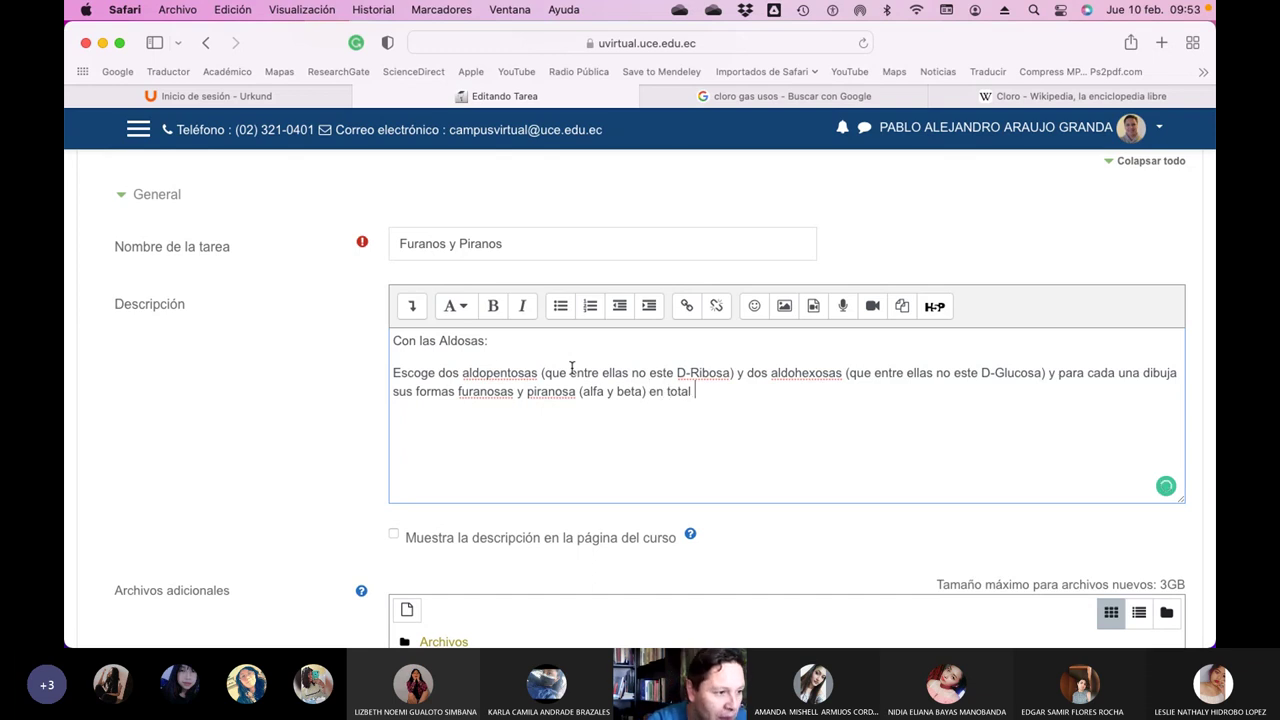
text(son 16 es)
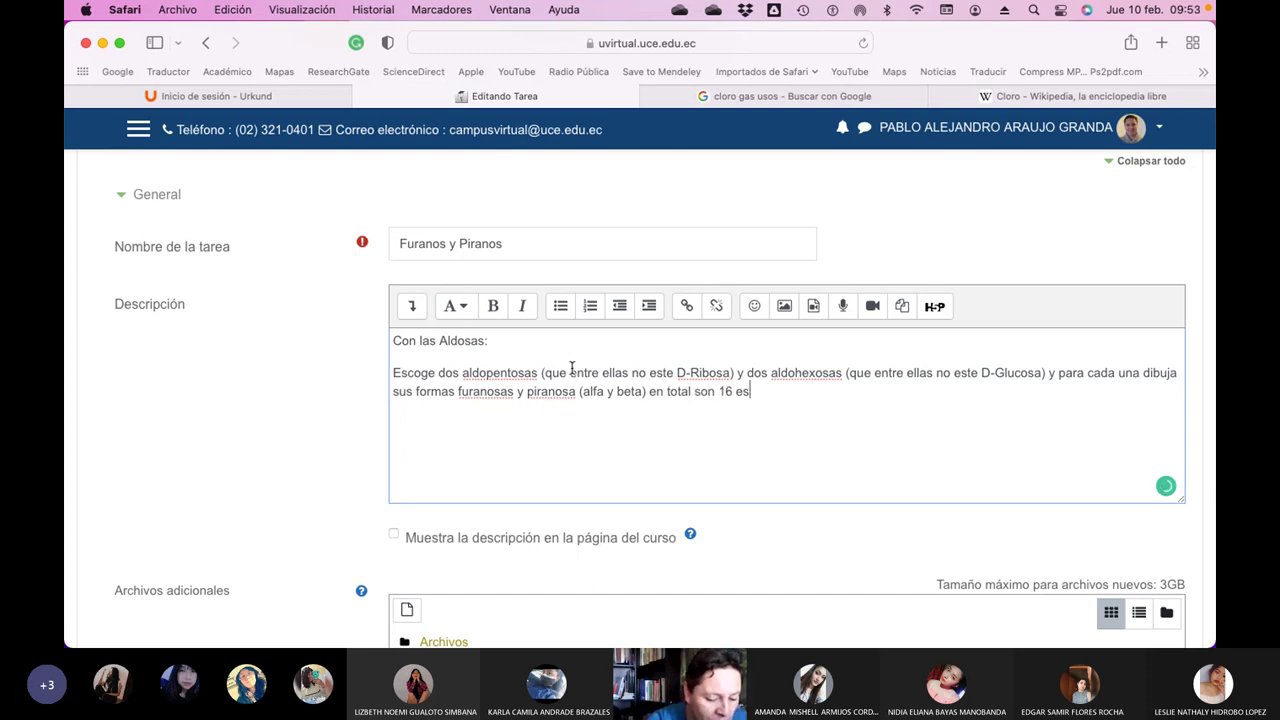
text(truct)
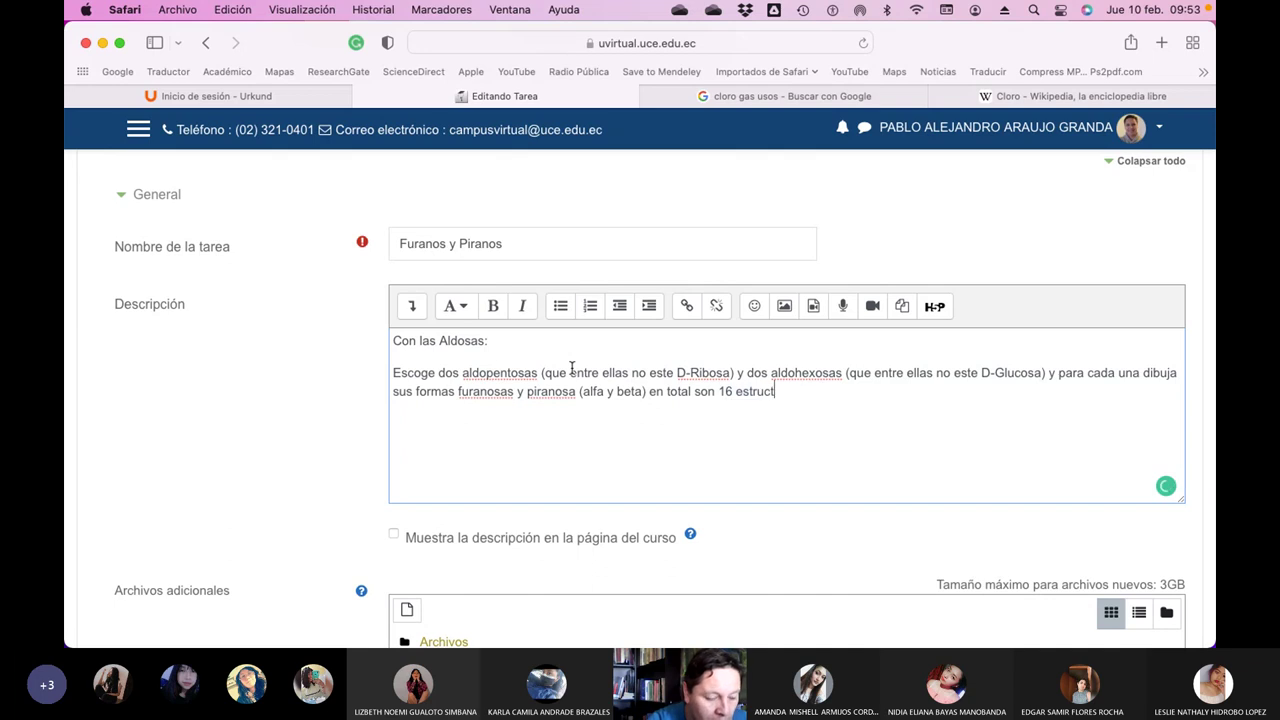
text(uras, por favor las numeras y colocas el nombre.)
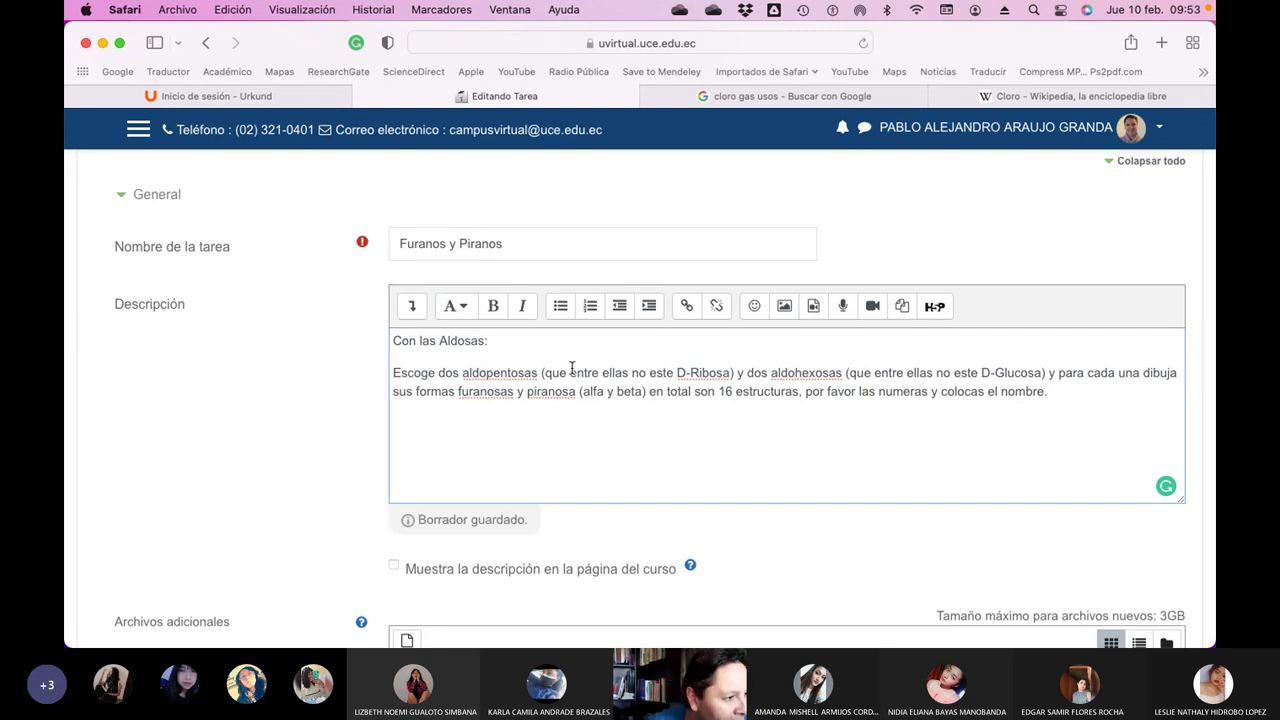
- Add a new paragraph reading "Con las cetosas:" below the aldosas instructions and start an empty line under it
key(Return)
text(Con l)
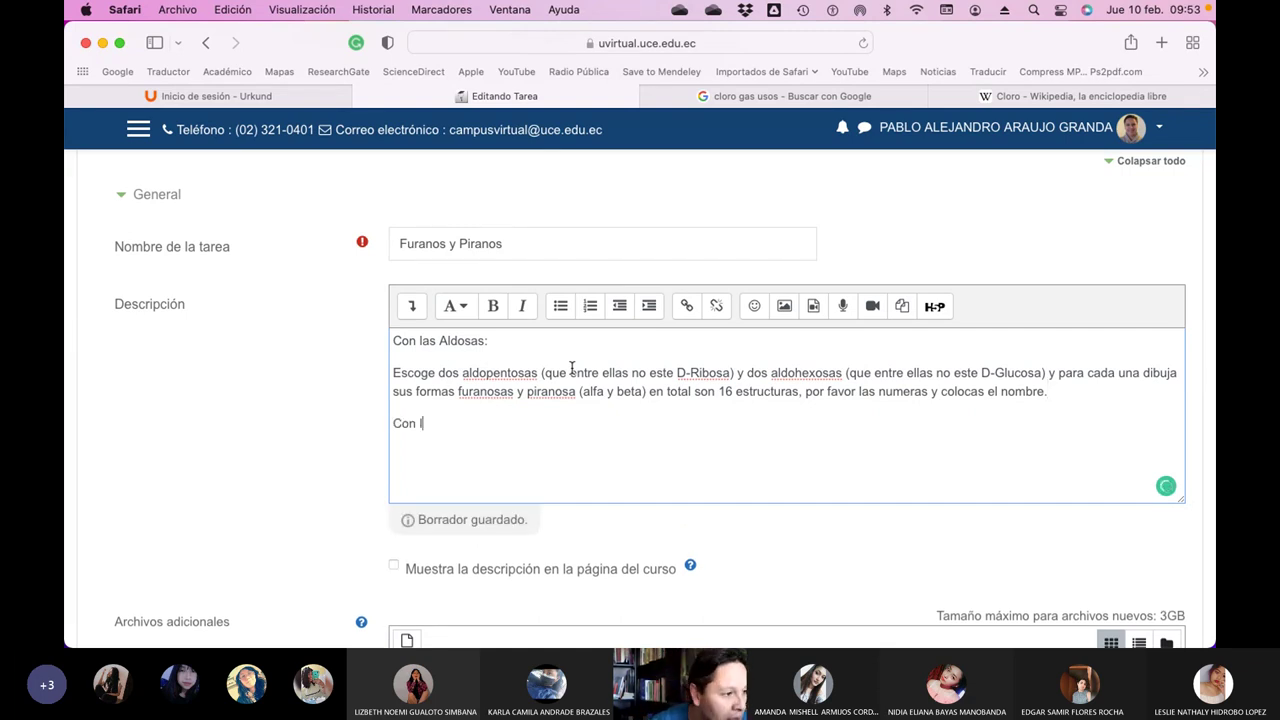
text(as cetosa)
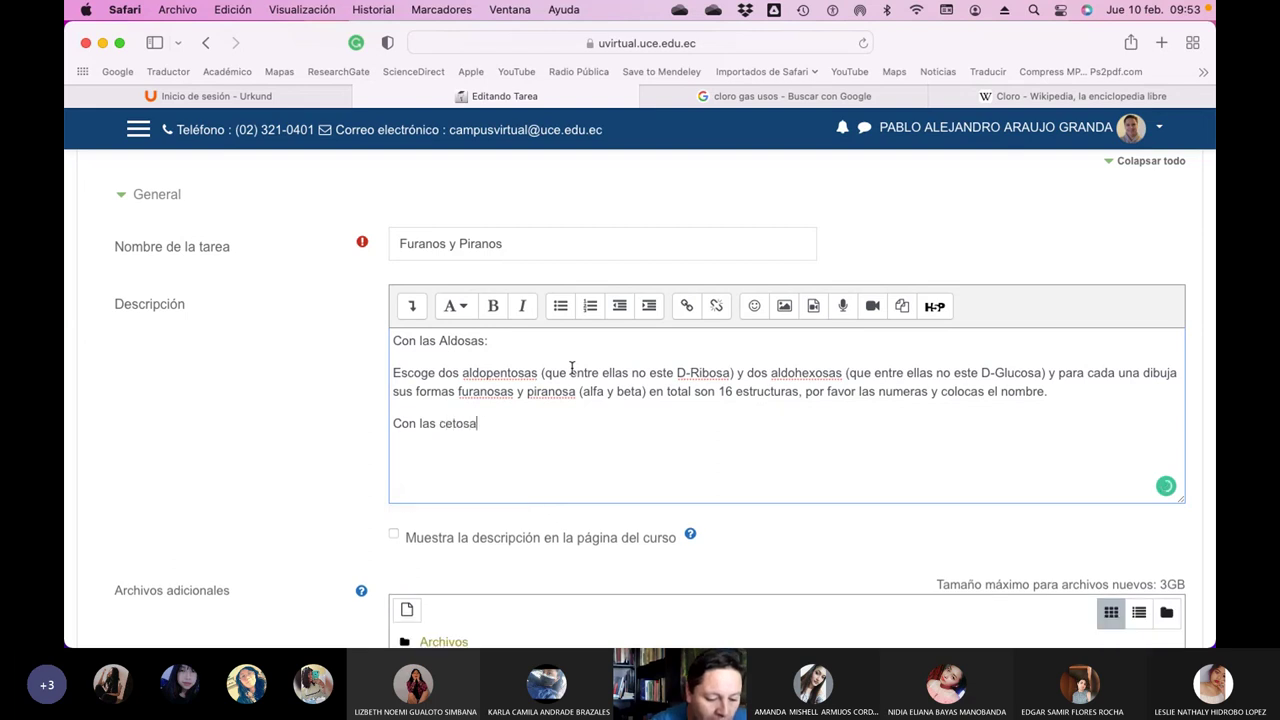
key(BackSpace)
text(is:)
key(Return)
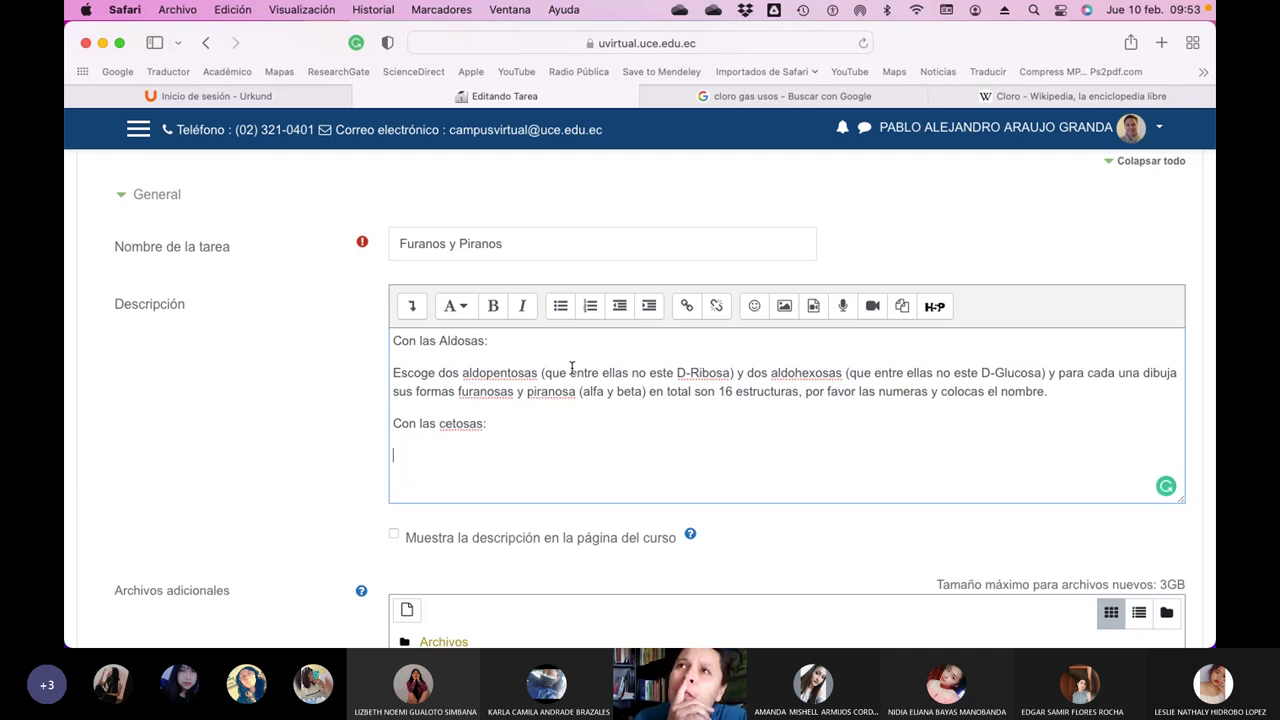
- Copy the full aldosas instruction paragraph and paste it under "Con las cetosas:" as the base for the cetosas text
text(Esco)
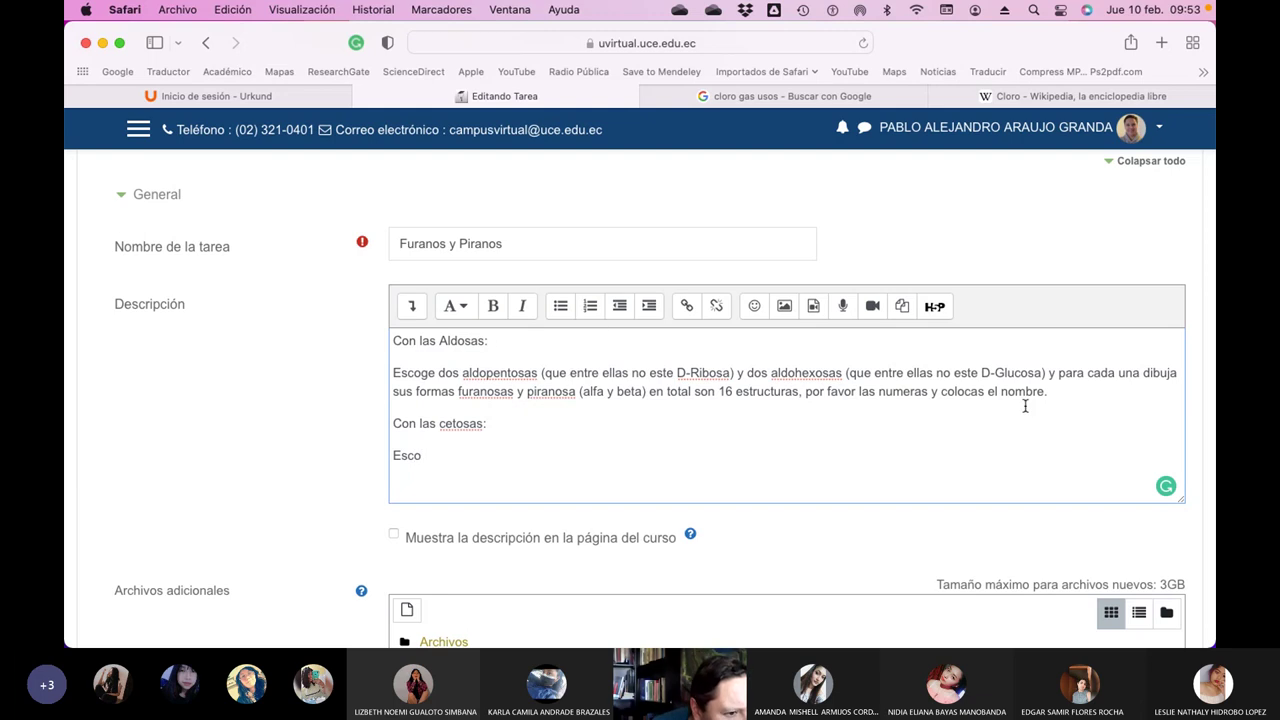
drag(1050, 393, 1100, 394)
click(392, 366)
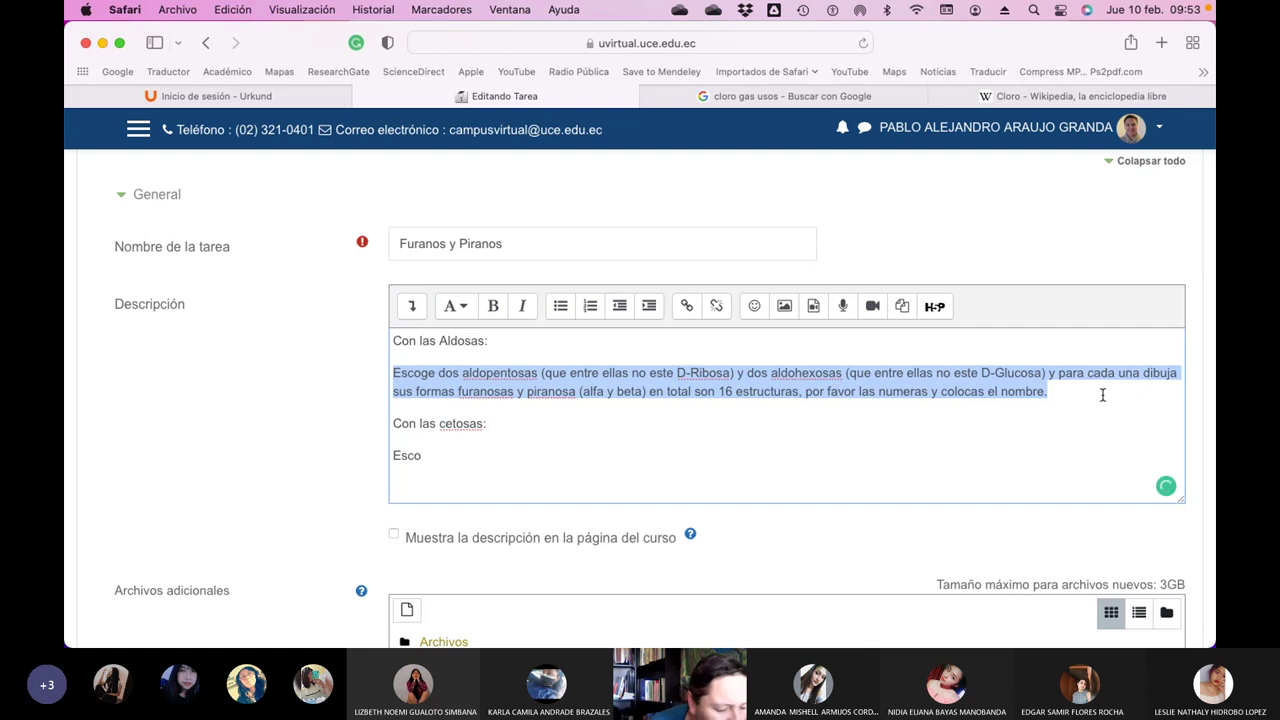
drag(440, 459, 386, 456)
key(super+c)
click(393, 456)
click(438, 457)
key(BackSpace)
key(BackSpace)
key(BackSpace)
key(BackSpace)
key(super+v)
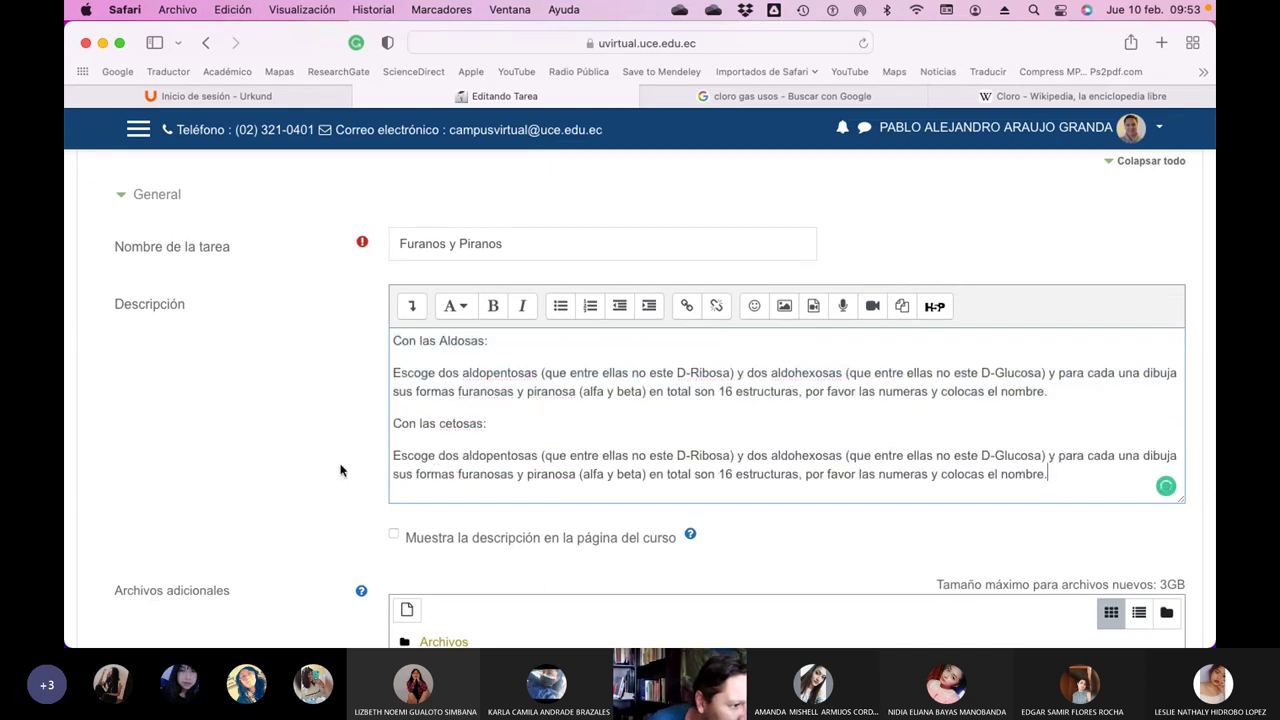
- In the cetosas paragraph, change "dos aldopentosas" to "una cetopentosas"
drag(438, 456, 457, 456)
text(un)
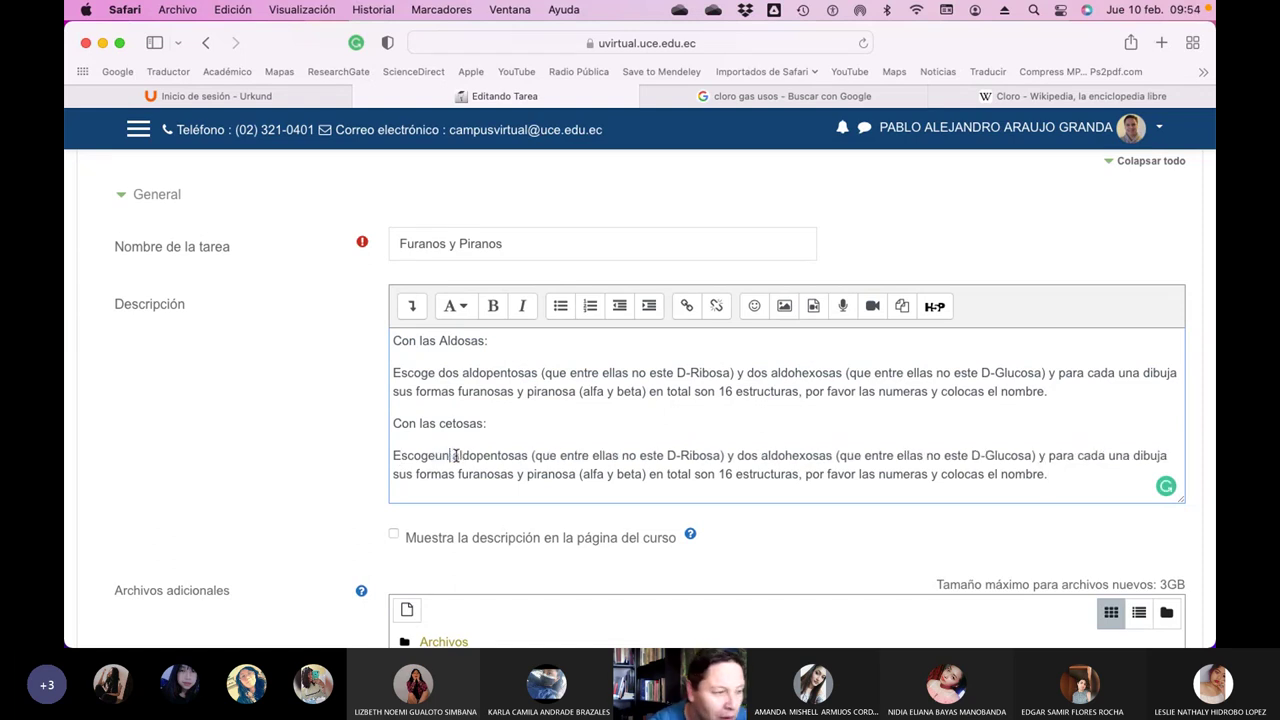
key(Left)
key(Left)
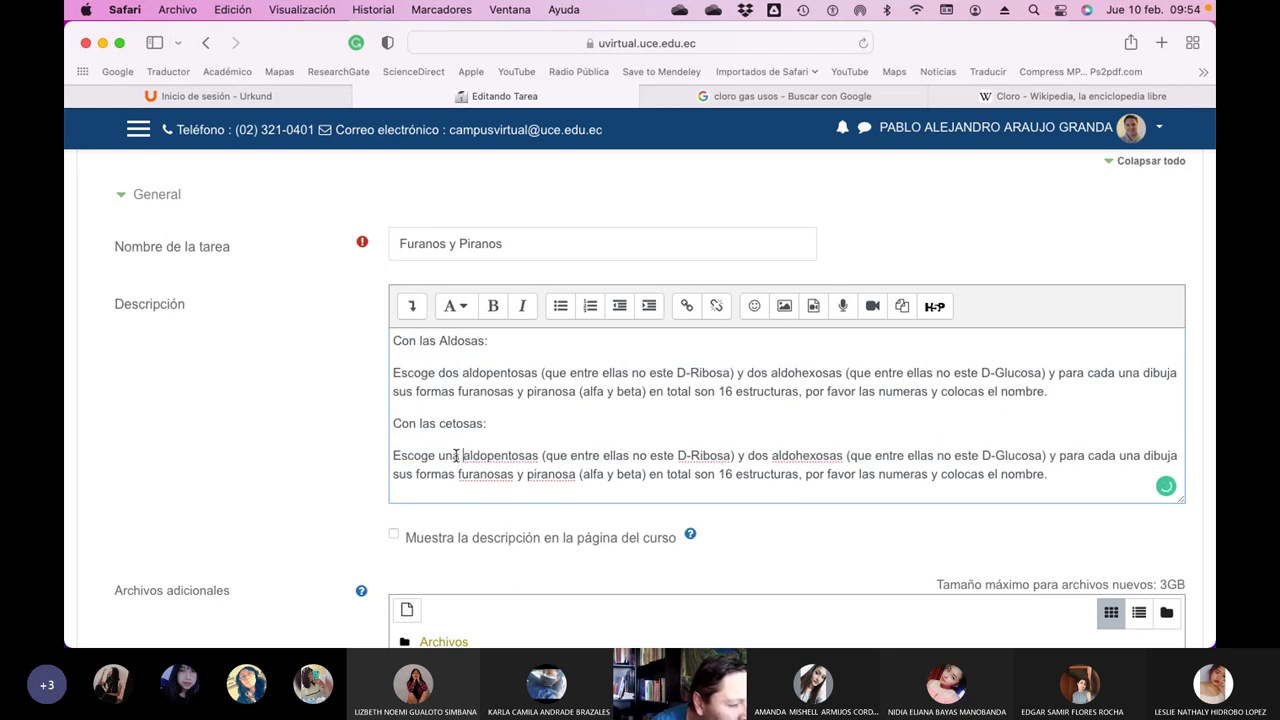
key(shift+Right)
key(shift+Right)
key(shift+Right)
key(shift+Right)
text(ceto)
key(alt+Right)
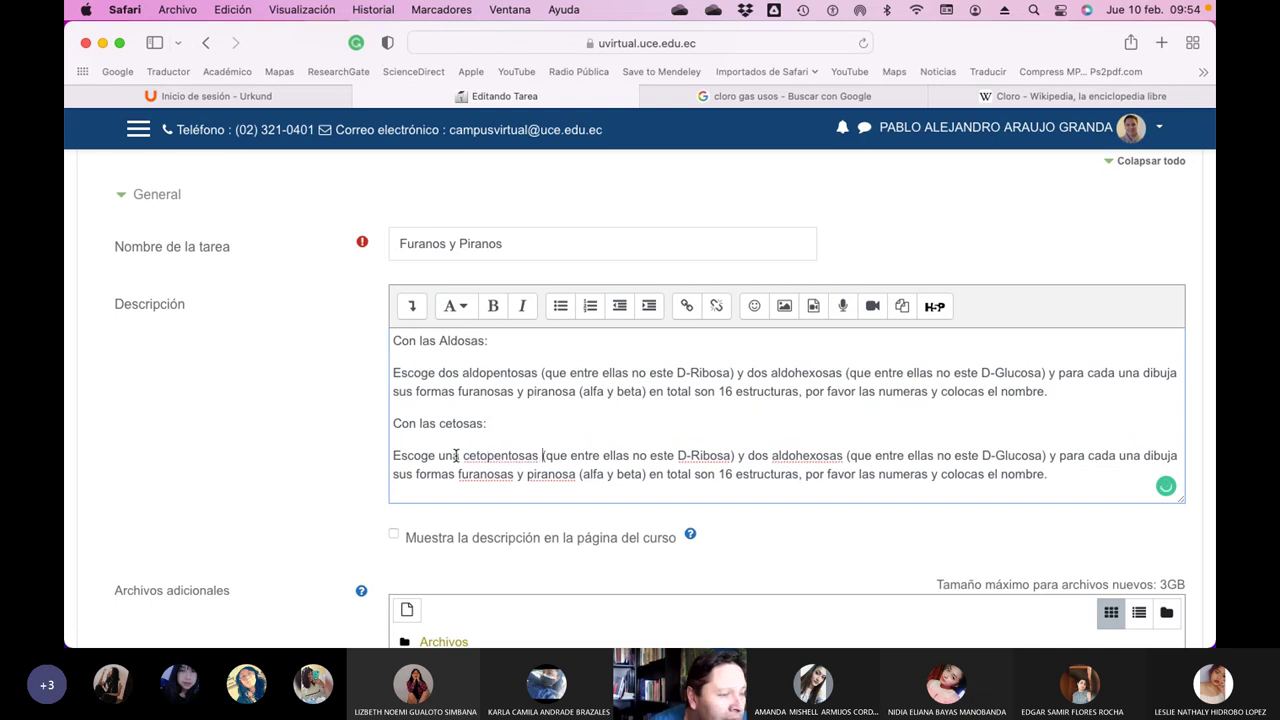
- Delete the D-Ribosa parenthesis and the aldohexosas wording after "cetopentosas", up to just before "D-Glucosa)"
key(Right)
key(Delete)
key(Delete)
key(Delete)
key(Delete)
key(Delete)
key(Delete)
key(Delete)
key(Delete)
key(Delete)
key(Delete)
key(Delete)
key(Delete)
key(Delete)
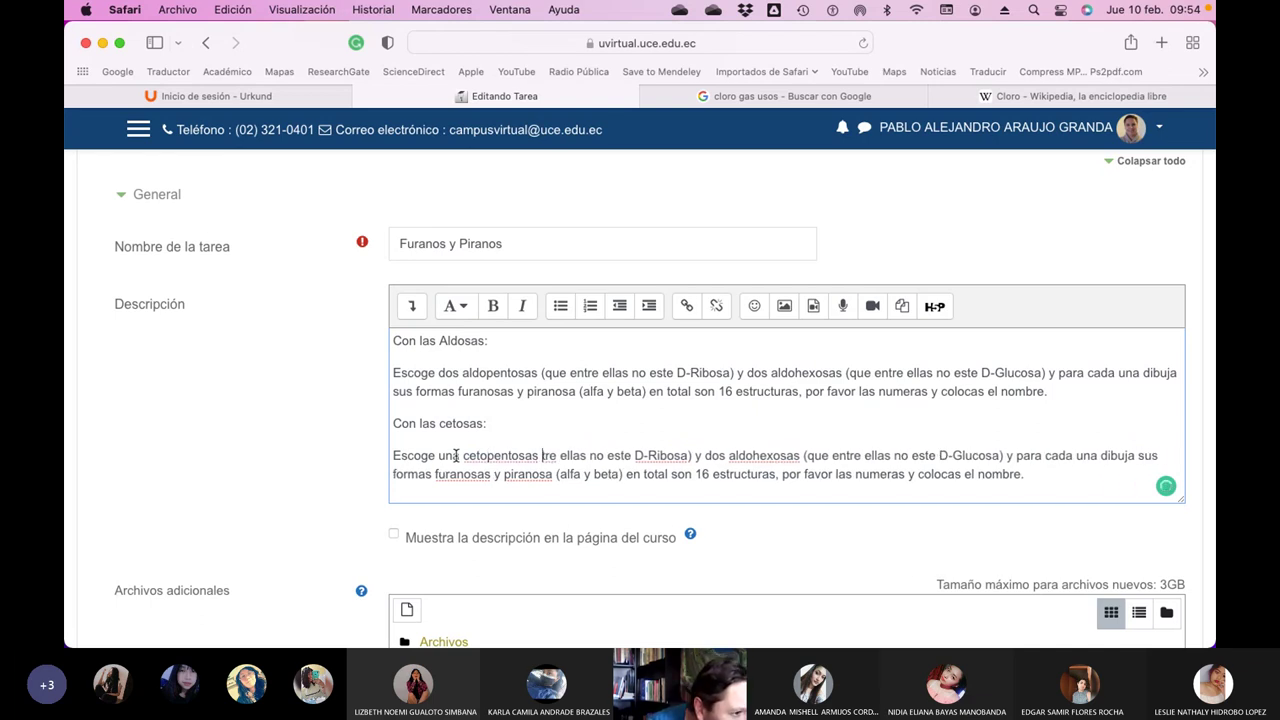
key(Delete)
key(Delete)
key(Delete)
key(Delete)
key(Delete)
key(Delete)
key(Delete)
key(Delete)
key(Delete)
key(Delete)
key(Delete)
key(Delete)
key(Delete)
key(Delete)
key(Delete)
key(Delete)
key(Delete)
key(Delete)
key(Delete)
key(Delete)
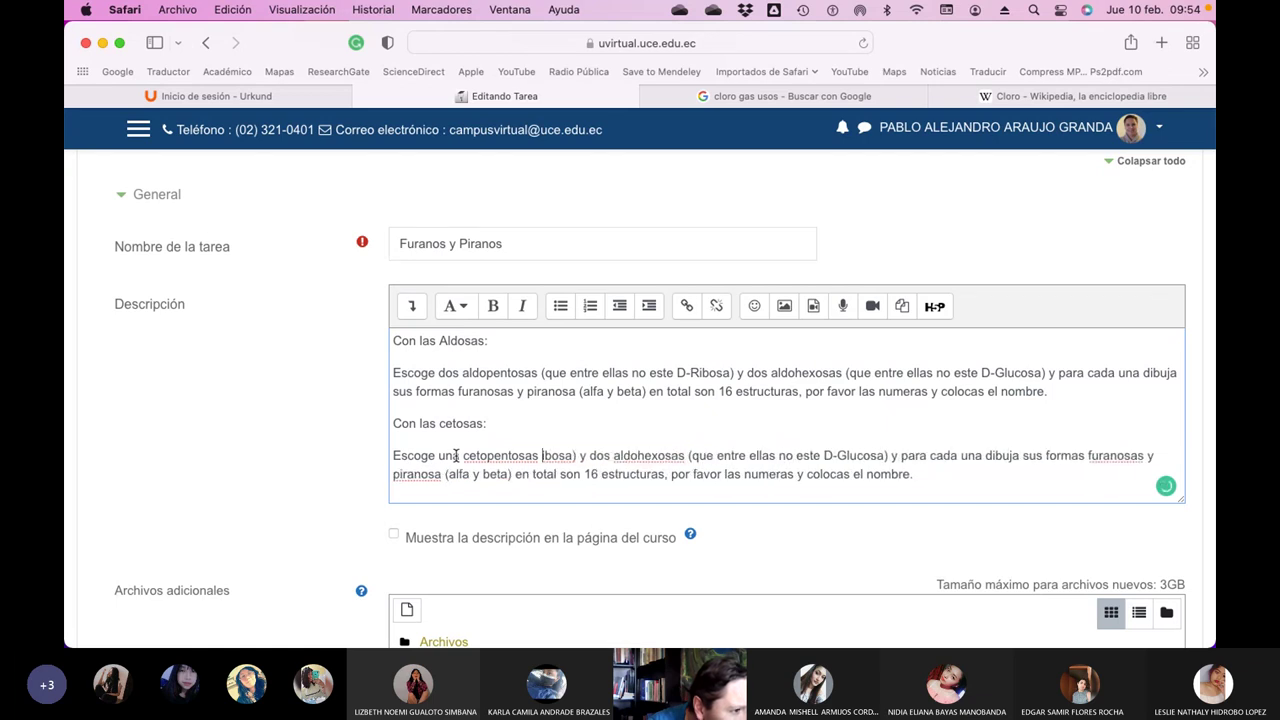
key(Delete)
key(Delete)
key(Delete)
key(Delete)
key(Delete)
key(Delete)
key(Delete)
key(Delete)
key(Delete)
key(Delete)
key(Delete)
key(Delete)
key(Delete)
key(Delete)
key(Delete)
key(Delete)
key(Delete)
key(Delete)
key(Delete)
key(Delete)
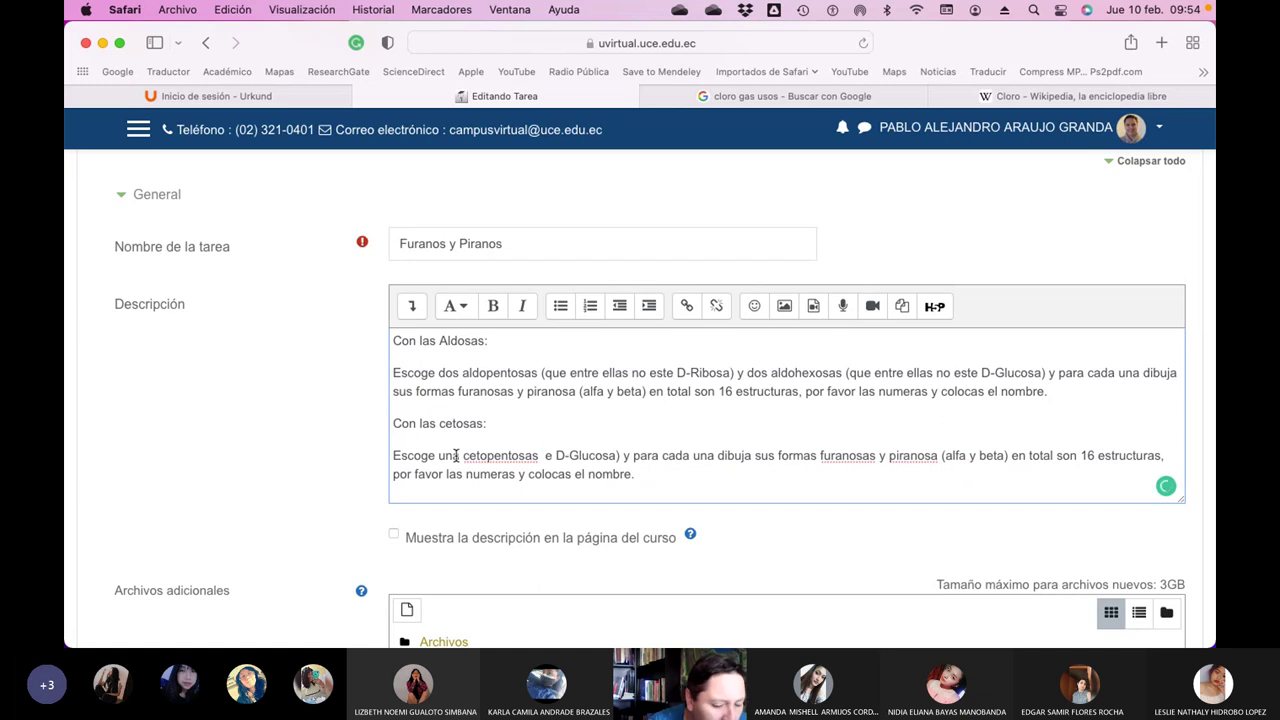
- Check the ketopentoses and ketohexoses slide in the PowerPoint "12. Carbohidratos", and insert "y dos cetohexosas" after "cetopentosas" in the assignment description
text(y)
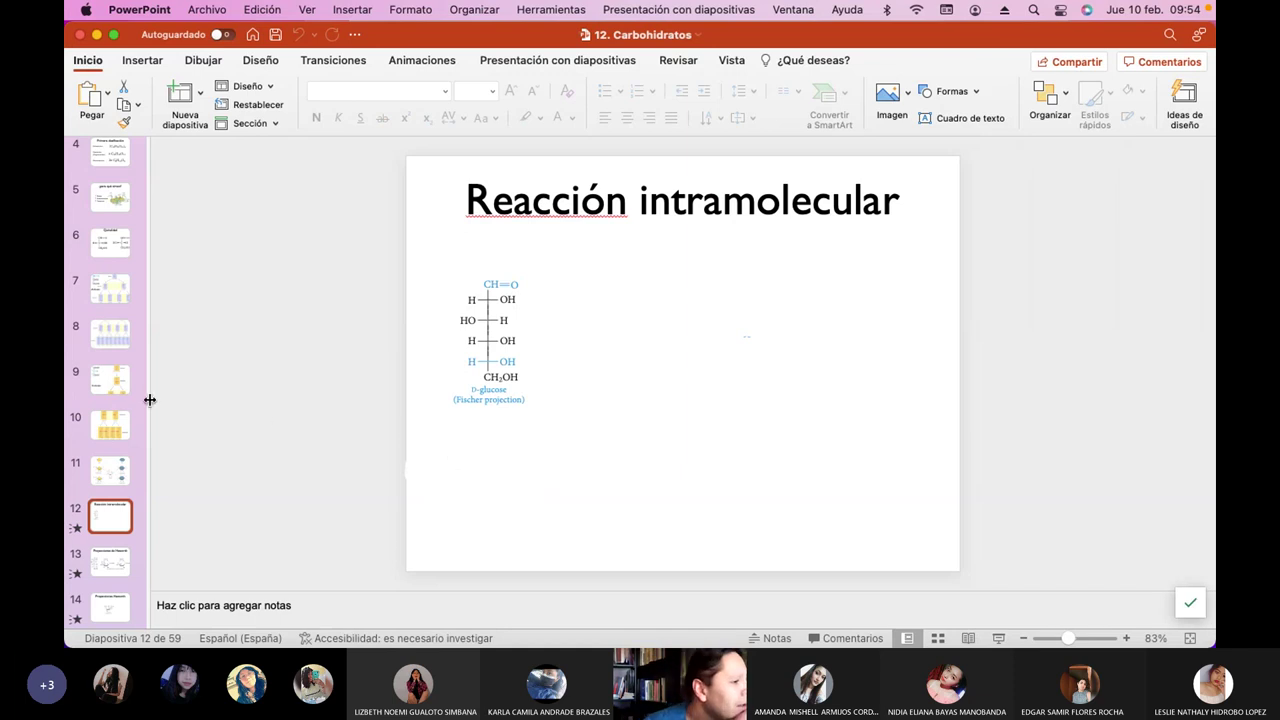
click(111, 428)
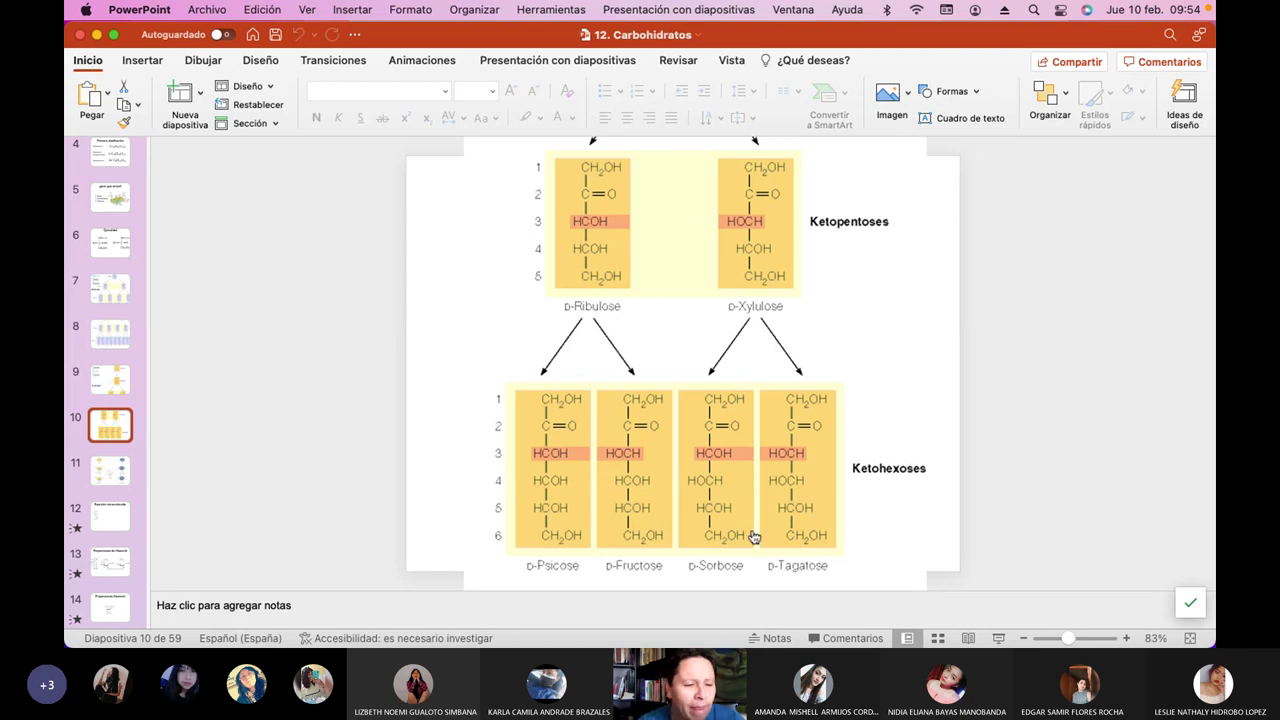
key(super+Tab)
text(dos cetoh)
text(exosas )
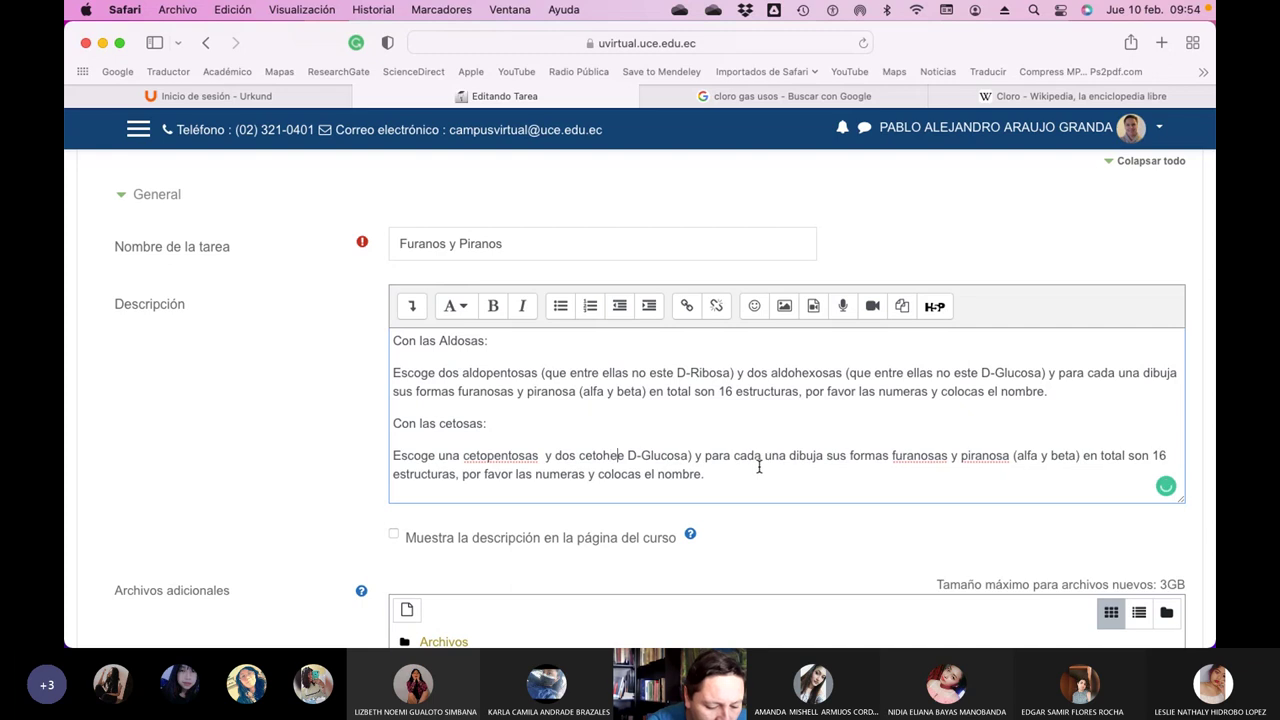
- Add the parenthesis opening "(que de entre ellas no este la D-" after "cetohexosas", clearing the leftover letter before the sugar name
text((que de entre)
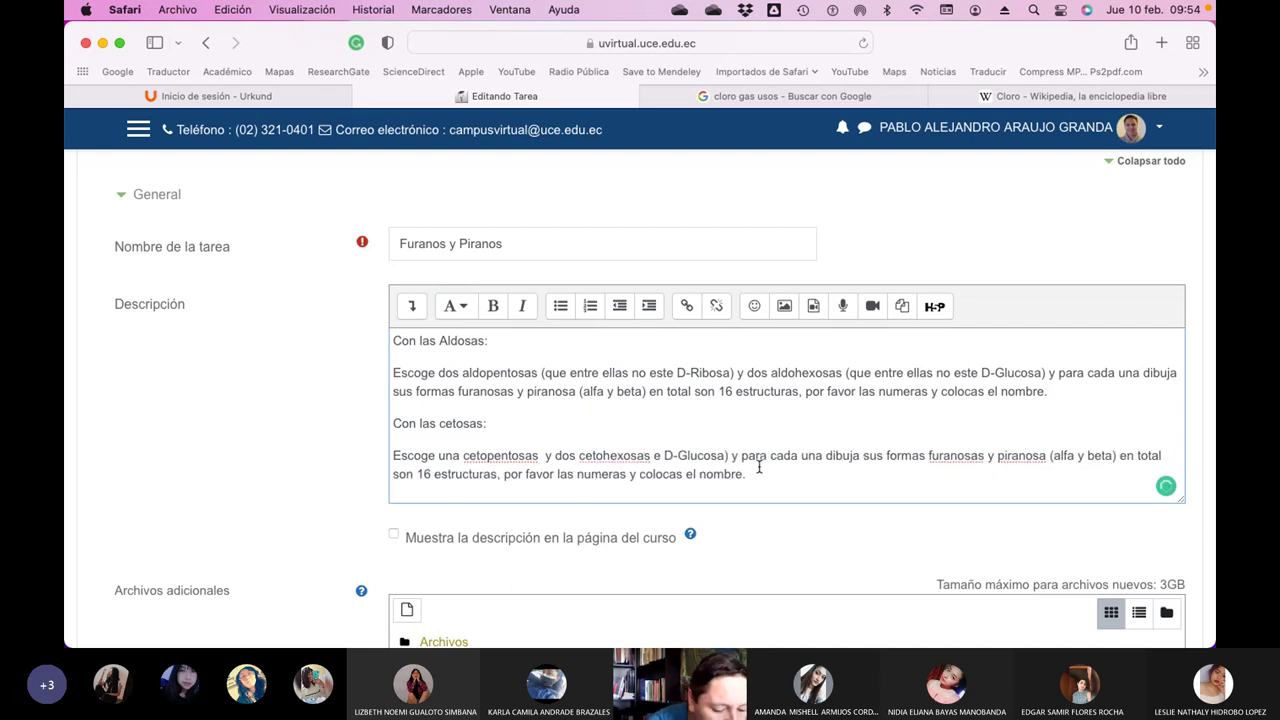
text( ellas)
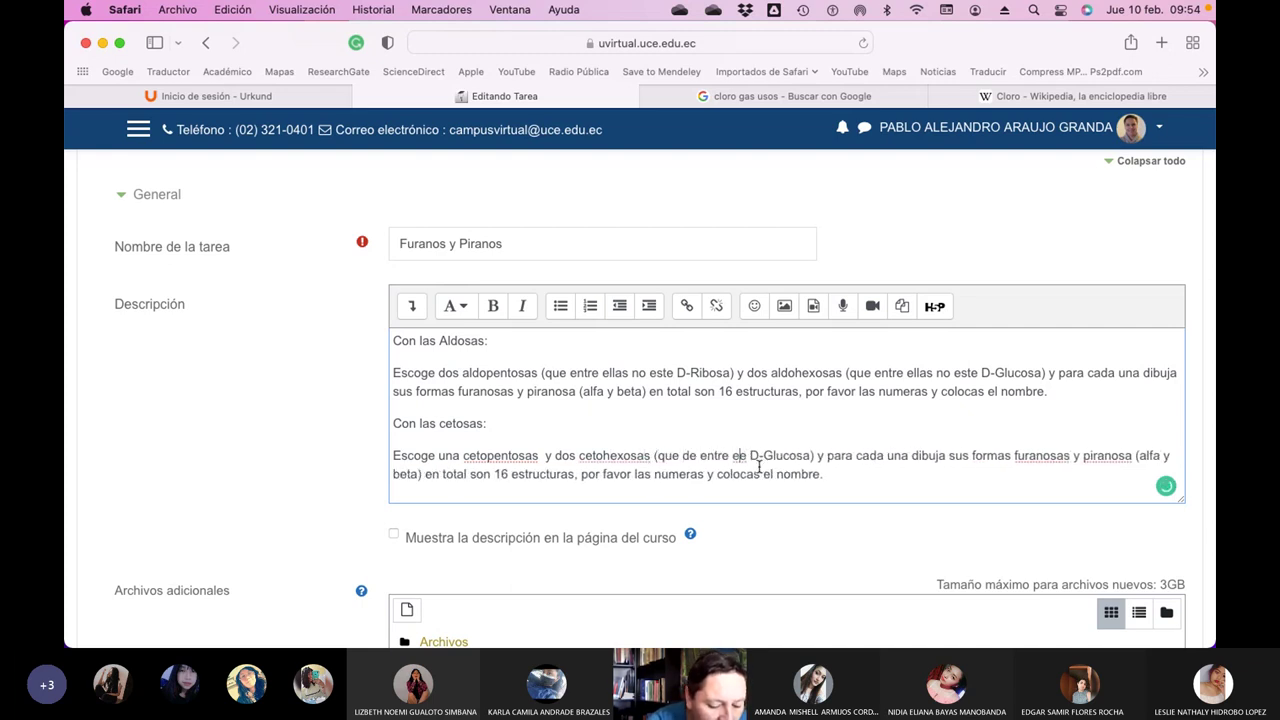
text( no este la)
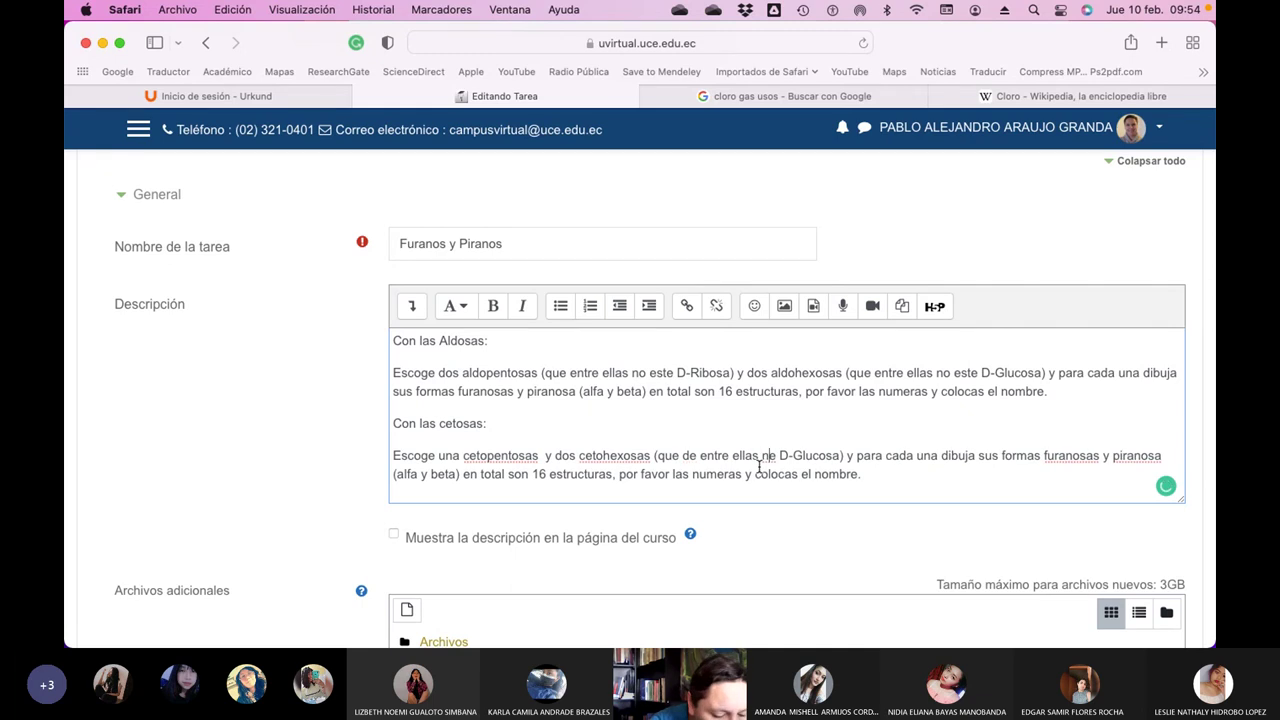
key(BackSpace)
key(BackSpace)
text(a)
key(Right)
key(Delete)
key(Delete)
key(BackSpace)
text(D)
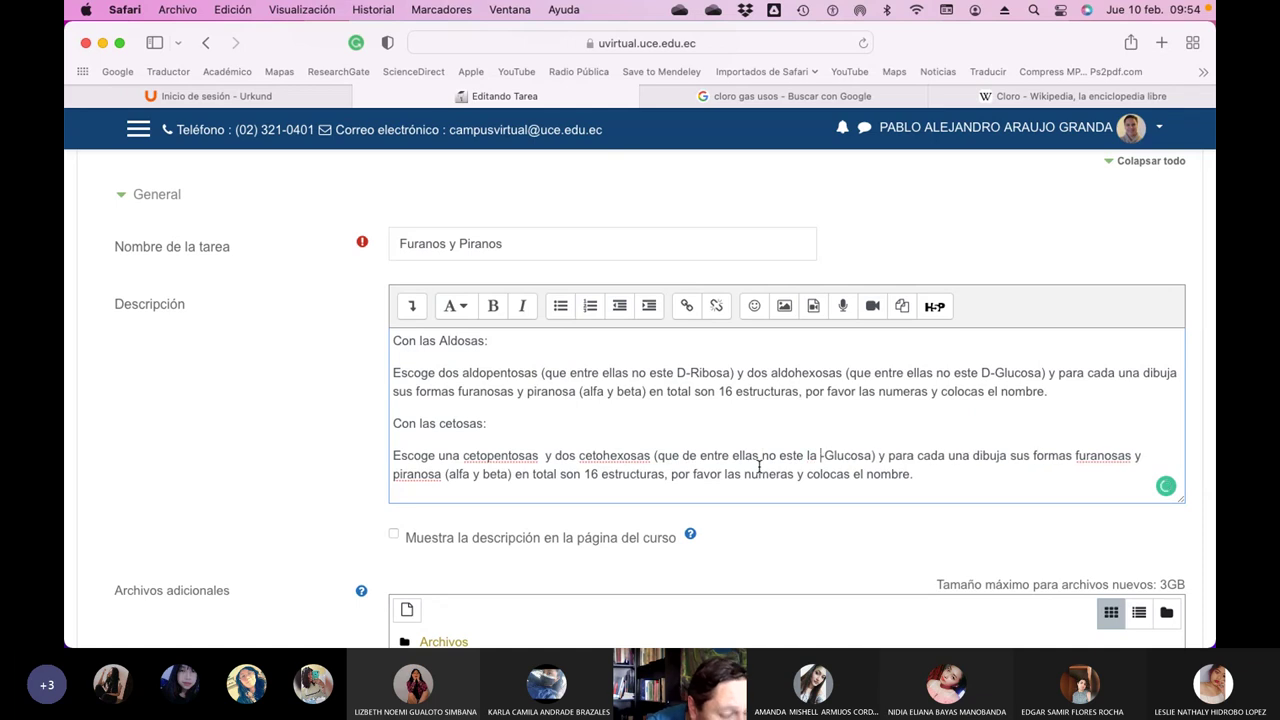
- Replace "Glucosa" with "Fructosa" in the cetosas paragraph's parenthesis
key(Right)
key(shift+Right)
key(shift+Right)
key(shift+Right)
key(shift+Right)
key(shift+Right)
key(shift+Right)
key(shift+Right)
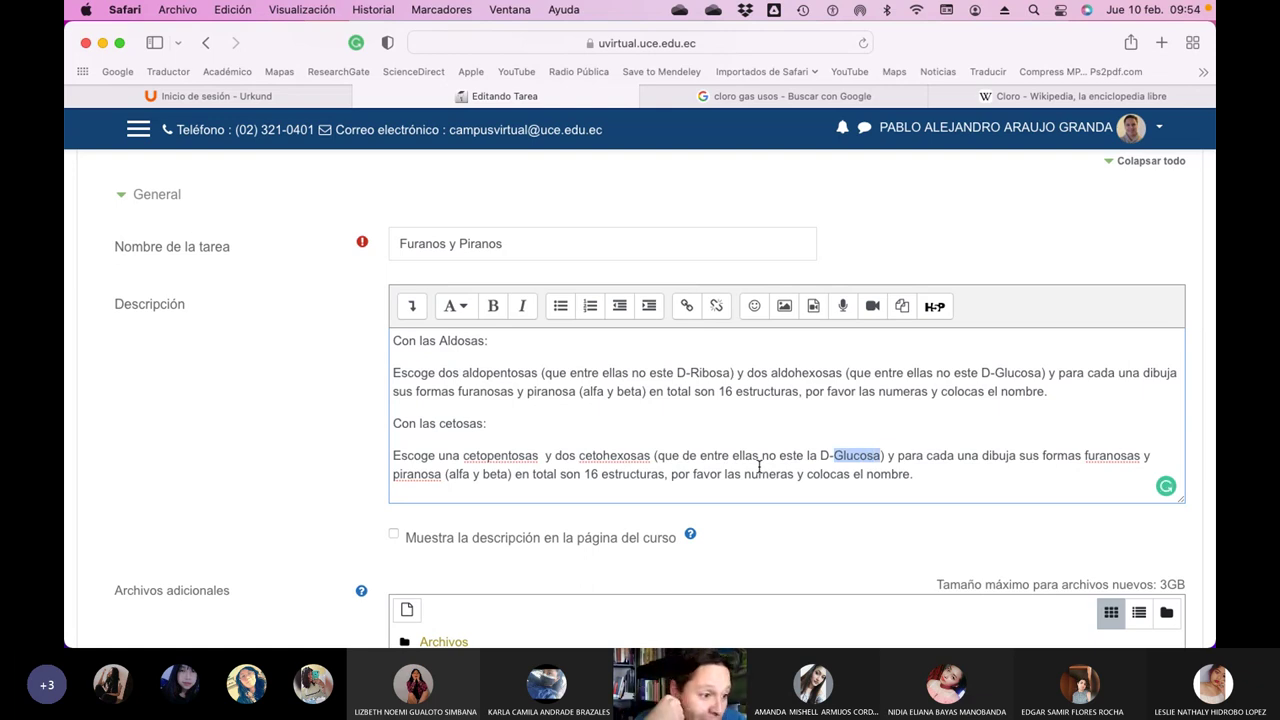
text(Fructosa)
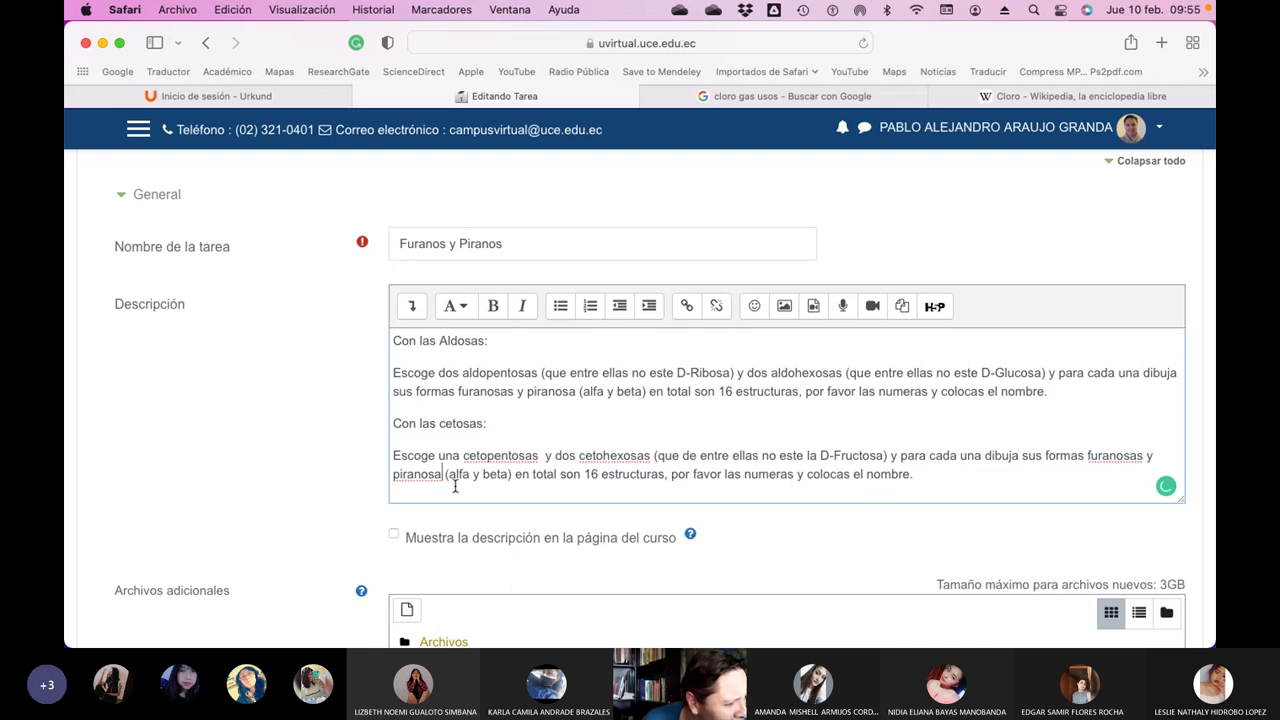
- Remove "y piranosa" from the cetosas paragraph so only the furanosas forms are requested
mouse_move(455, 490)
key(BackSpace)
key(BackSpace)
key(BackSpace)
key(BackSpace)
key(BackSpace)
key(BackSpace)
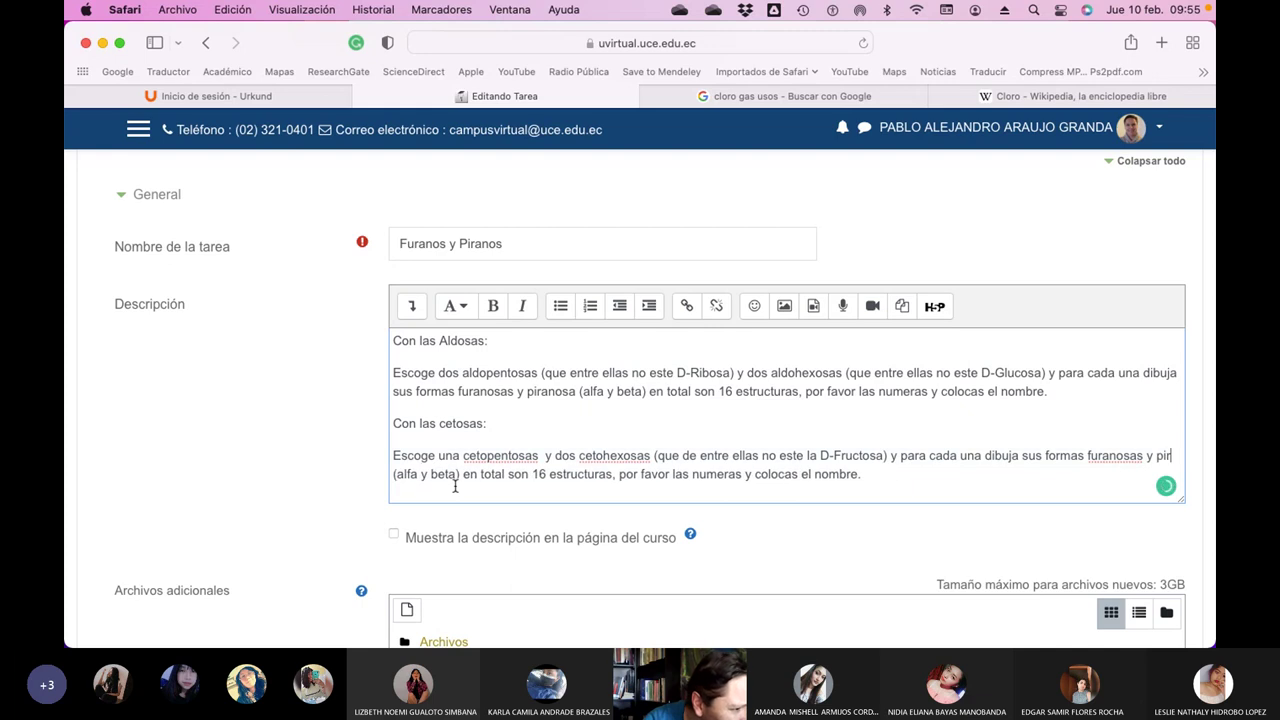
key(BackSpace)
key(BackSpace)
key(BackSpace)
key(BackSpace)
key(BackSpace)
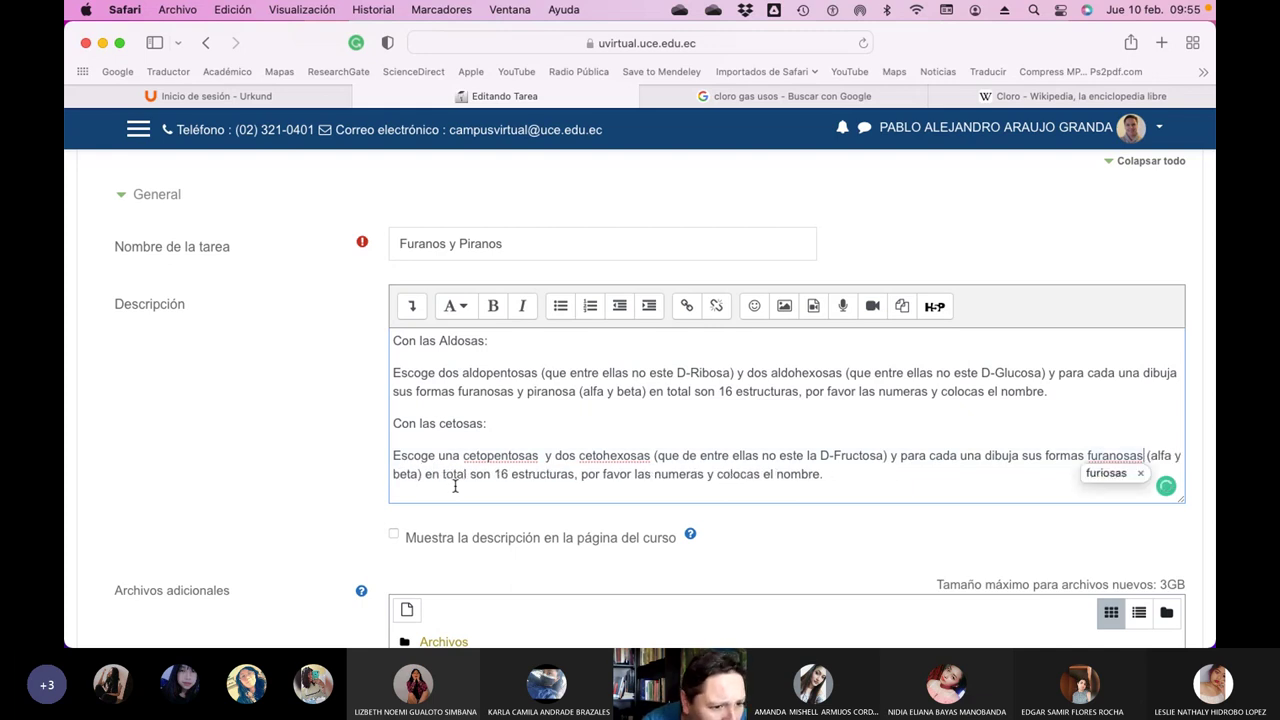
- Change the total number of structures in the cetosas paragraph to 6
key(Down)
key(Left)
key(Left)
key(Left)
key(Left)
key(Left)
key(Left)
key(Left)
key(Left)
key(Left)
key(Left)
key(Left)
key(Left)
key(Left)
key(Left)
key(Left)
key(Left)
key(Left)
key(Left)
key(Left)
key(Left)
key(Left)
key(Left)
key(Left)
key(Left)
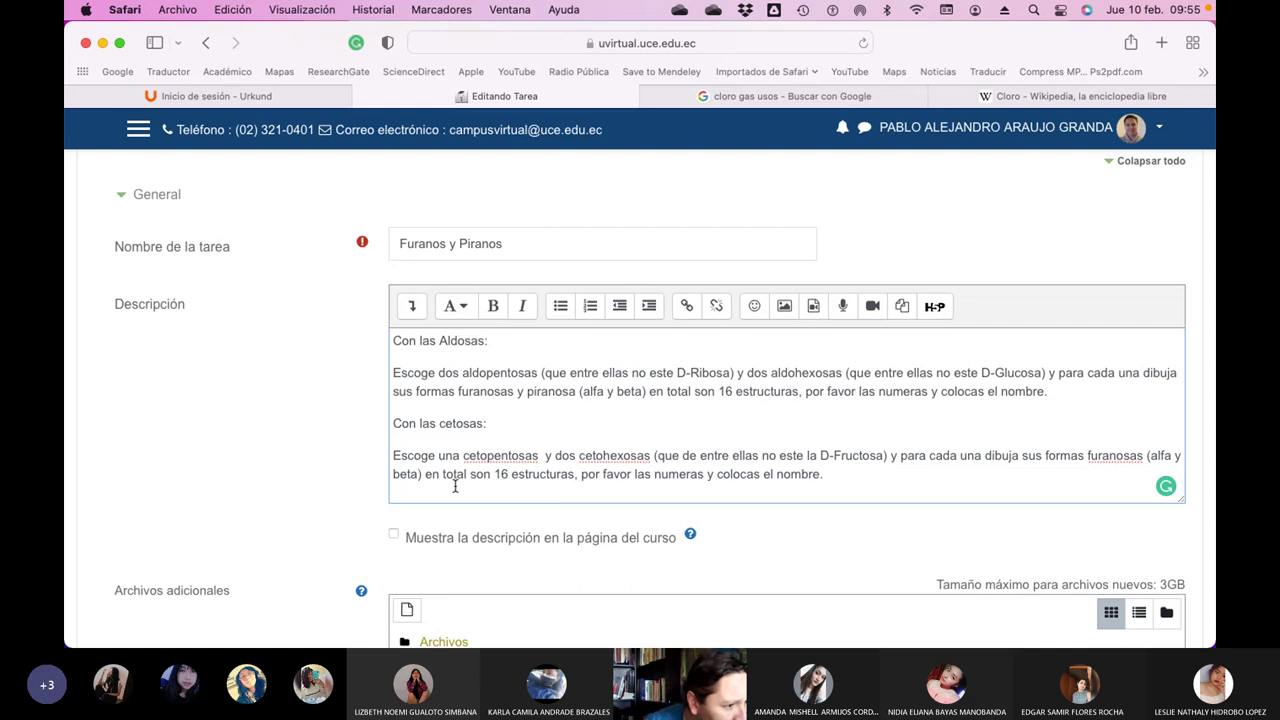
key(Left)
key(Left)
key(Left)
key(Left)
key(Left)
key(Left)
key(Left)
key(Left)
key(Left)
key(Left)
key(Left)
key(Left)
key(Left)
key(Left)
key(Left)
key(Left)
key(Left)
key(Left)
key(Left)
key(Left)
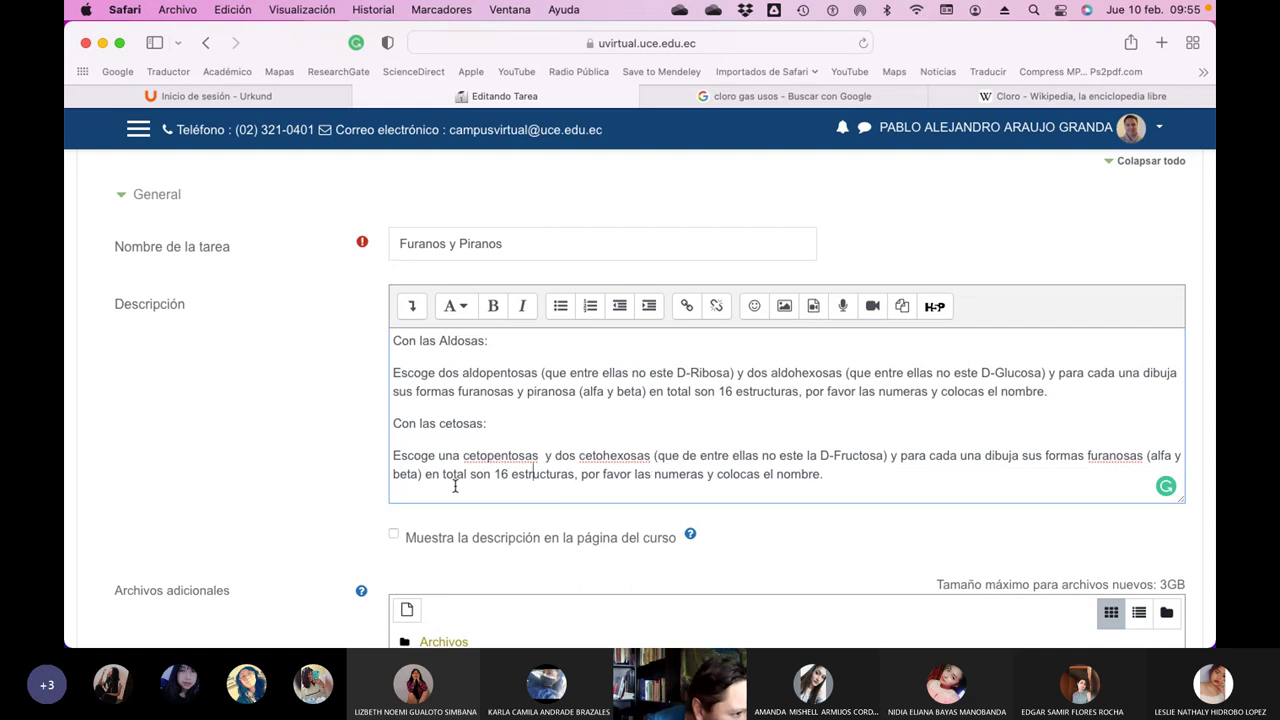
key(BackSpace)
- Start a new paragraph after the cetosas instructions with "Preparas un documento PDF con tu nombre y apellido y las"
key(Right)
key(Right)
key(Right)
key(Right)
key(Right)
key(Right)
key(Right)
key(Right)
key(Right)
key(Right)
key(Right)
key(Right)
key(Right)
key(Right)
key(Right)
key(Right)
key(Right)
key(Right)
key(Right)
key(Right)
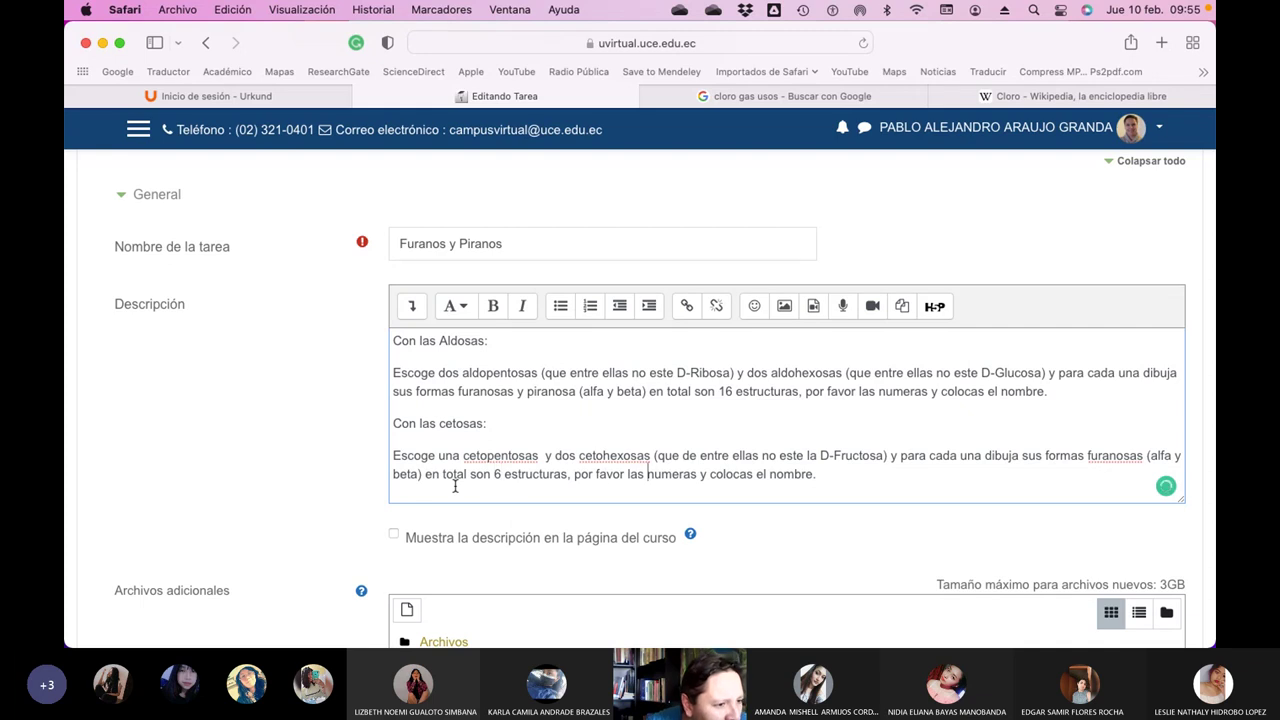
key(Right)
key(Right)
key(Return)
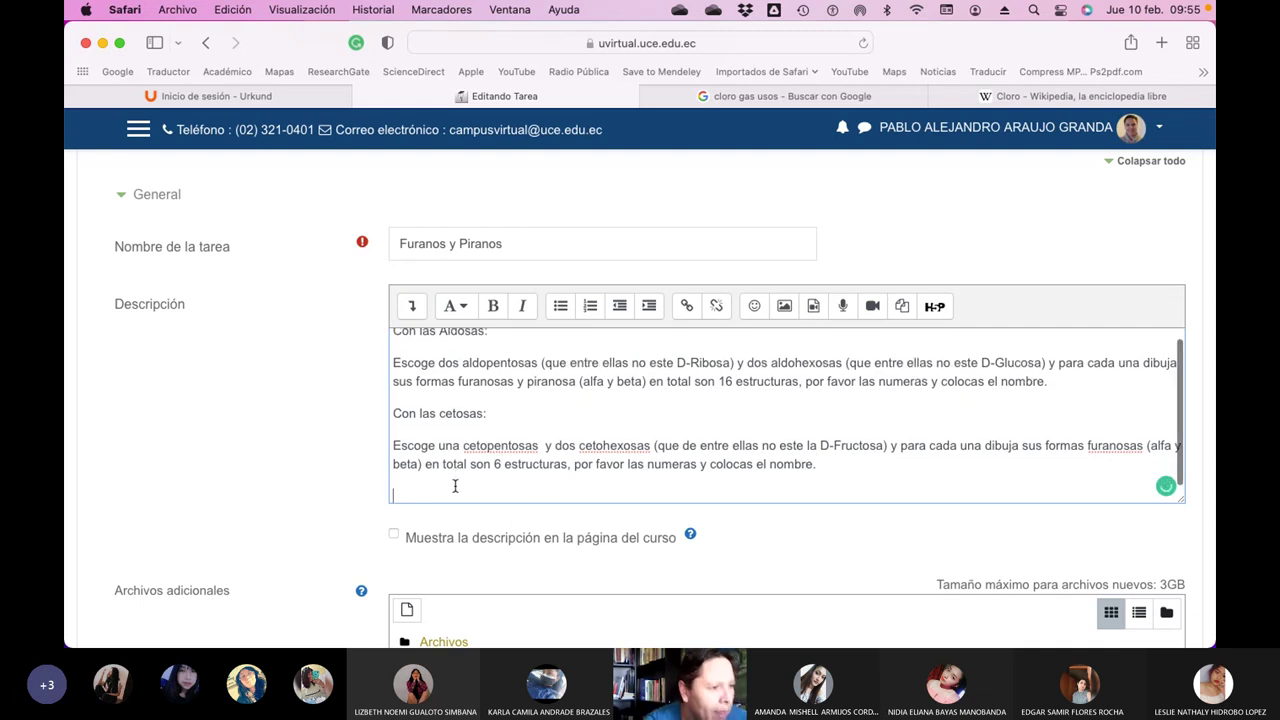
text(Prepara)
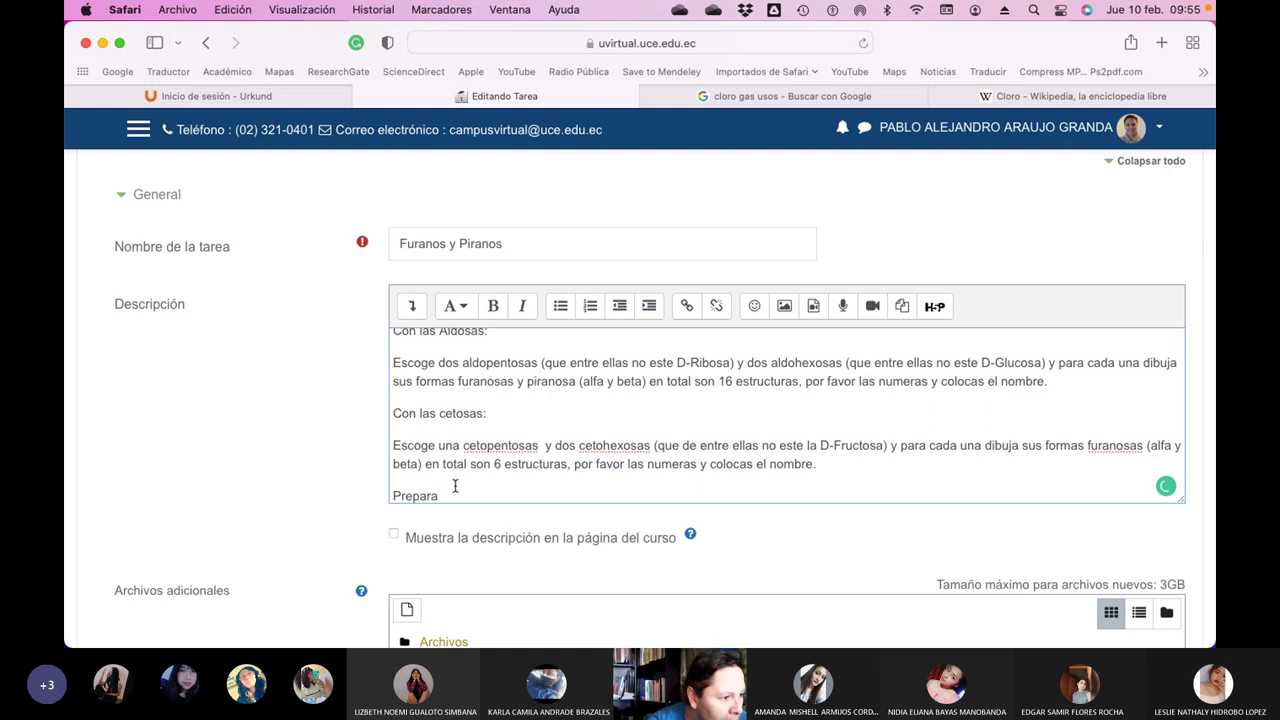
text(s un do)
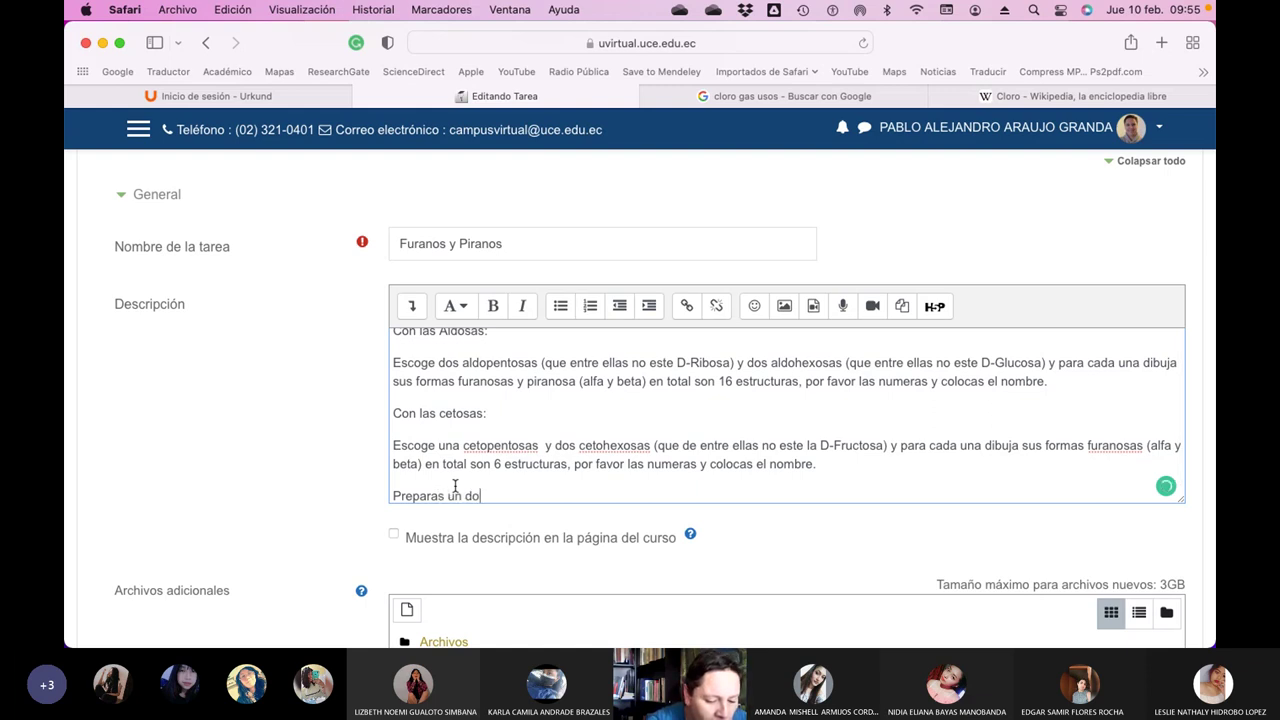
text(cumento PDF)
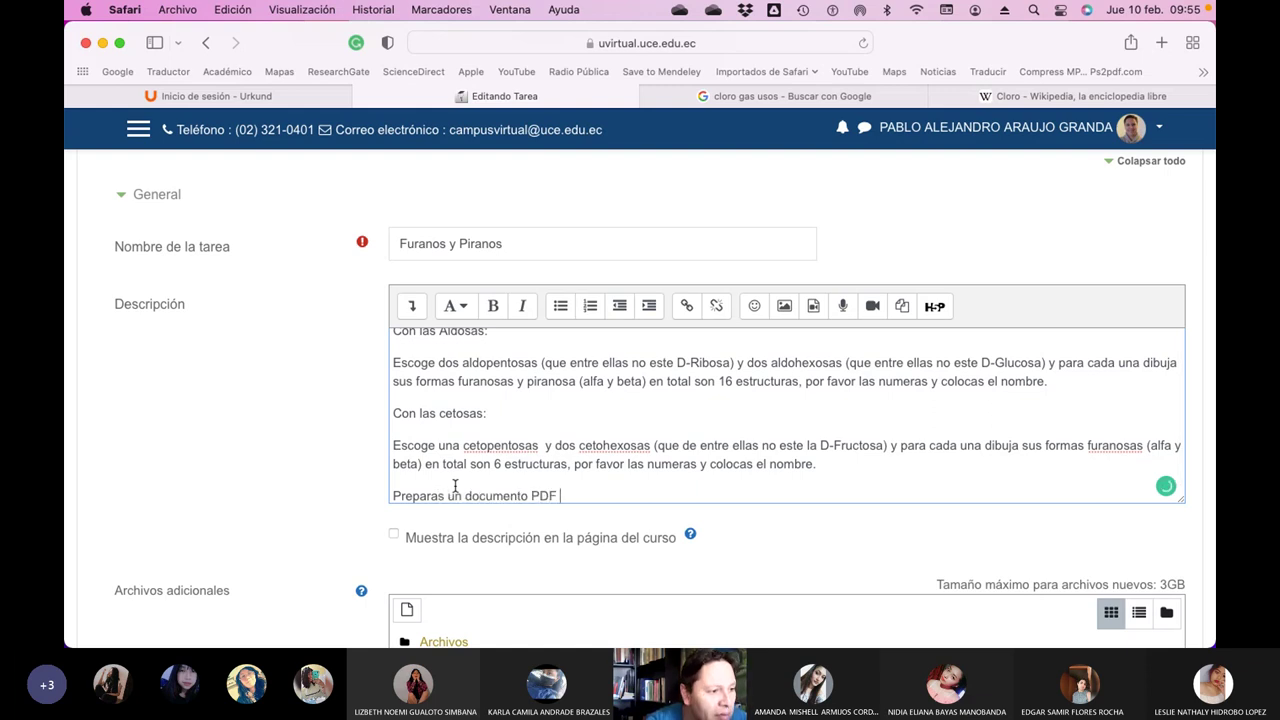
text( con)
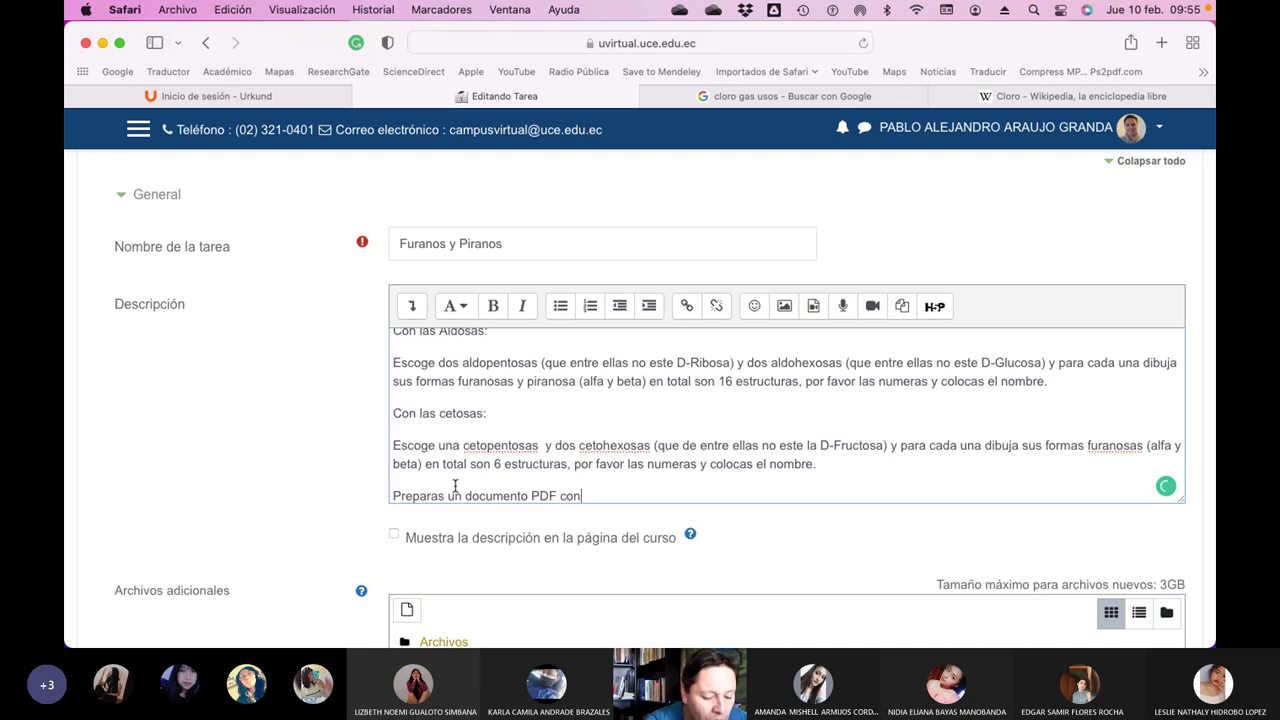
text( tu nobre)
key(BackSpace)
key(BackSpace)
key(BackSpace)
text(mbre y apellido y las)
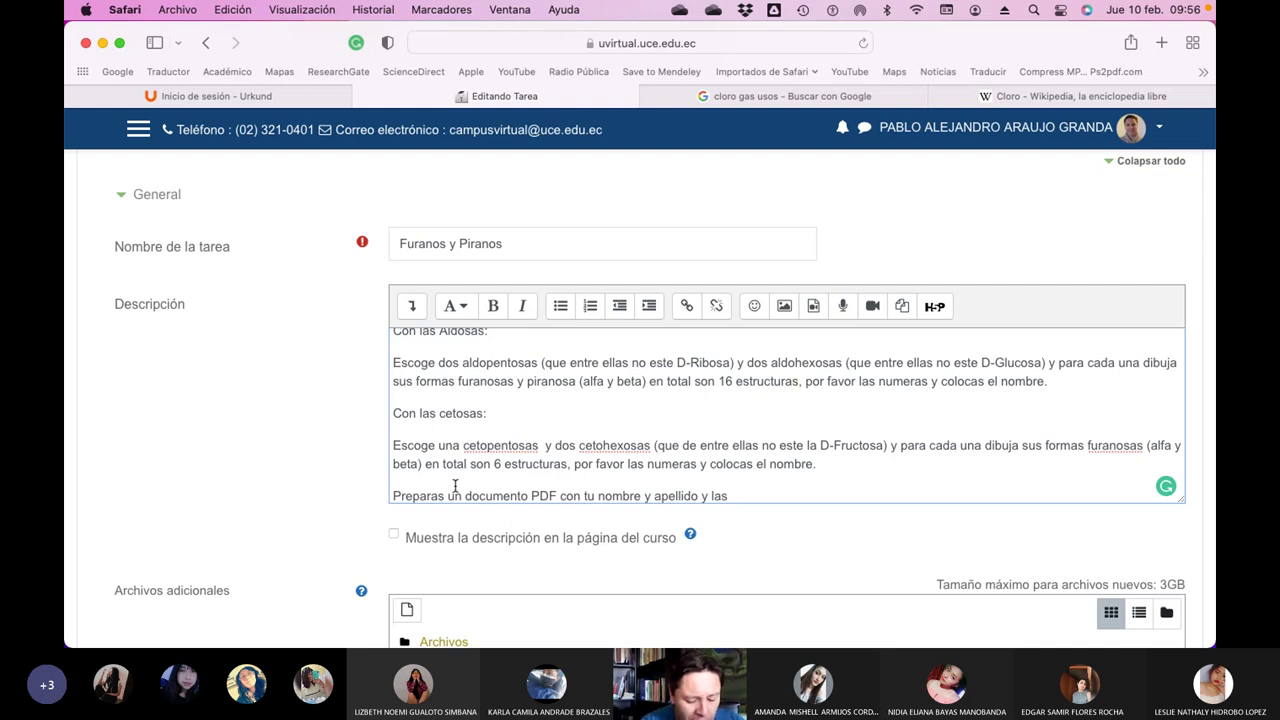
- Complete the closing sentence of the description with "todas las estructuras y lo cargas al sistema de Aula Virtual."
text(22)
key(BackSpace)
key(BackSpace)
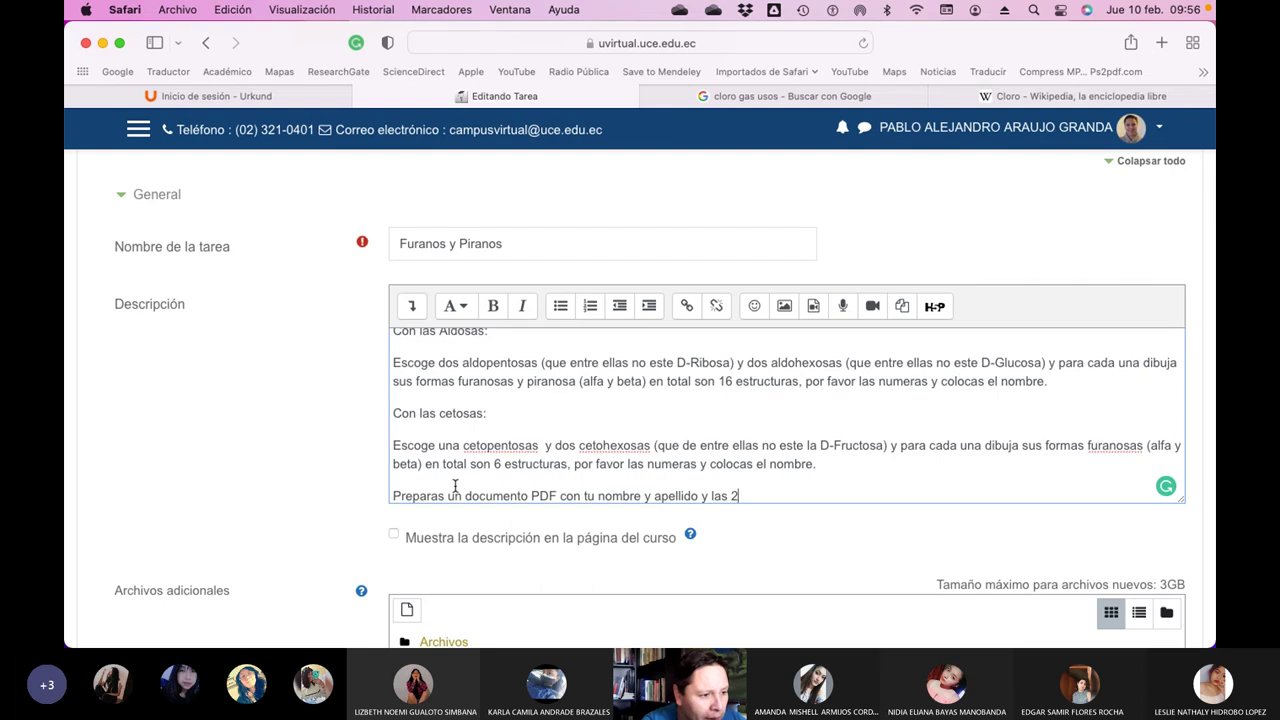
text(tod)
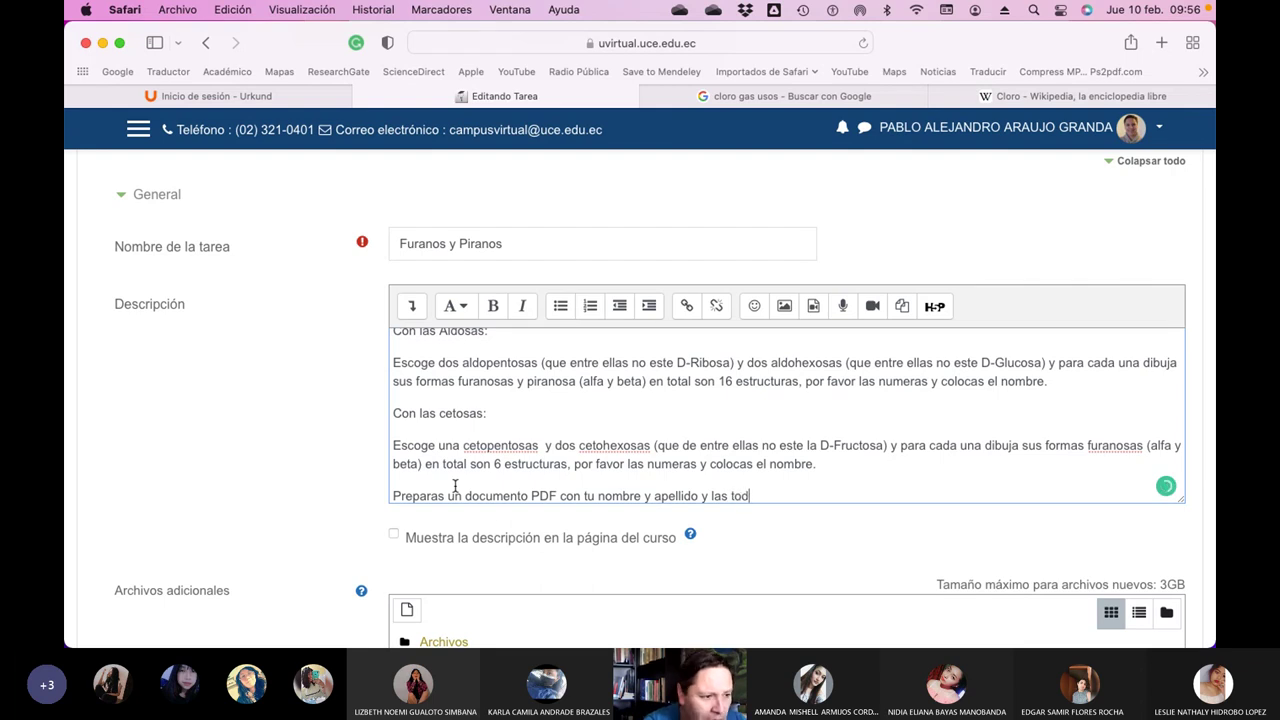
text(as las estruct)
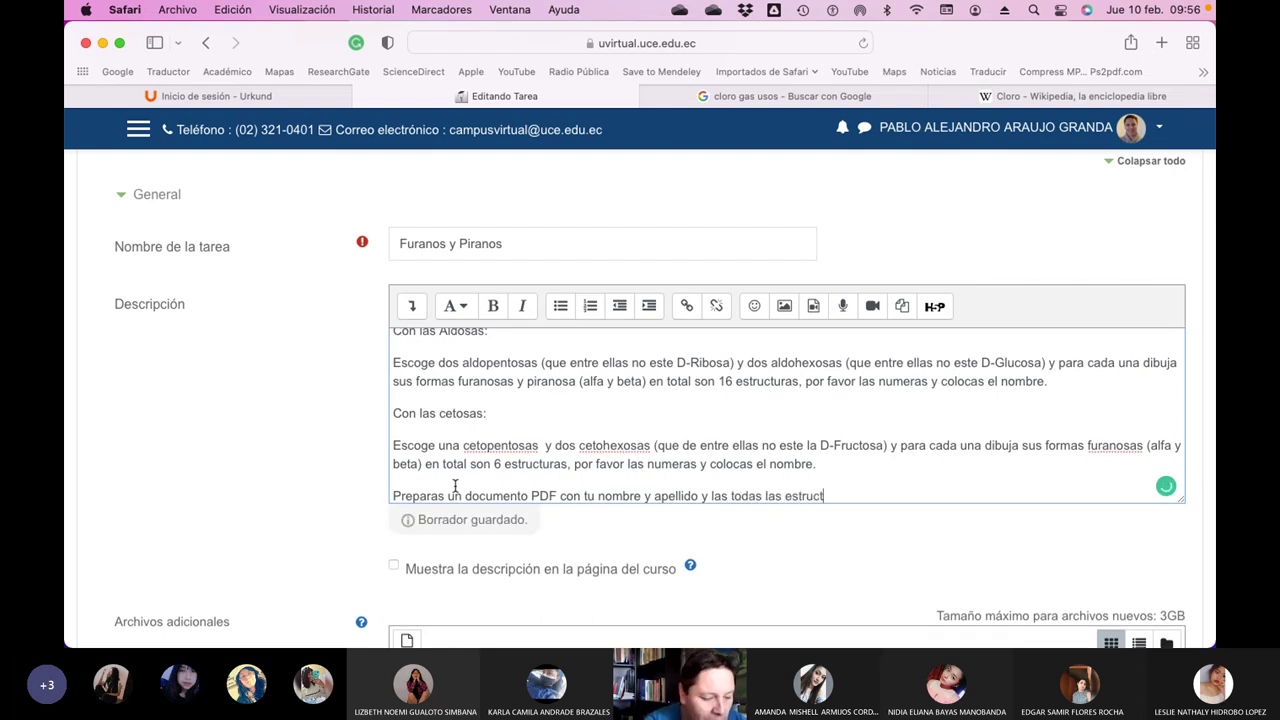
text(uras y lo cargas )
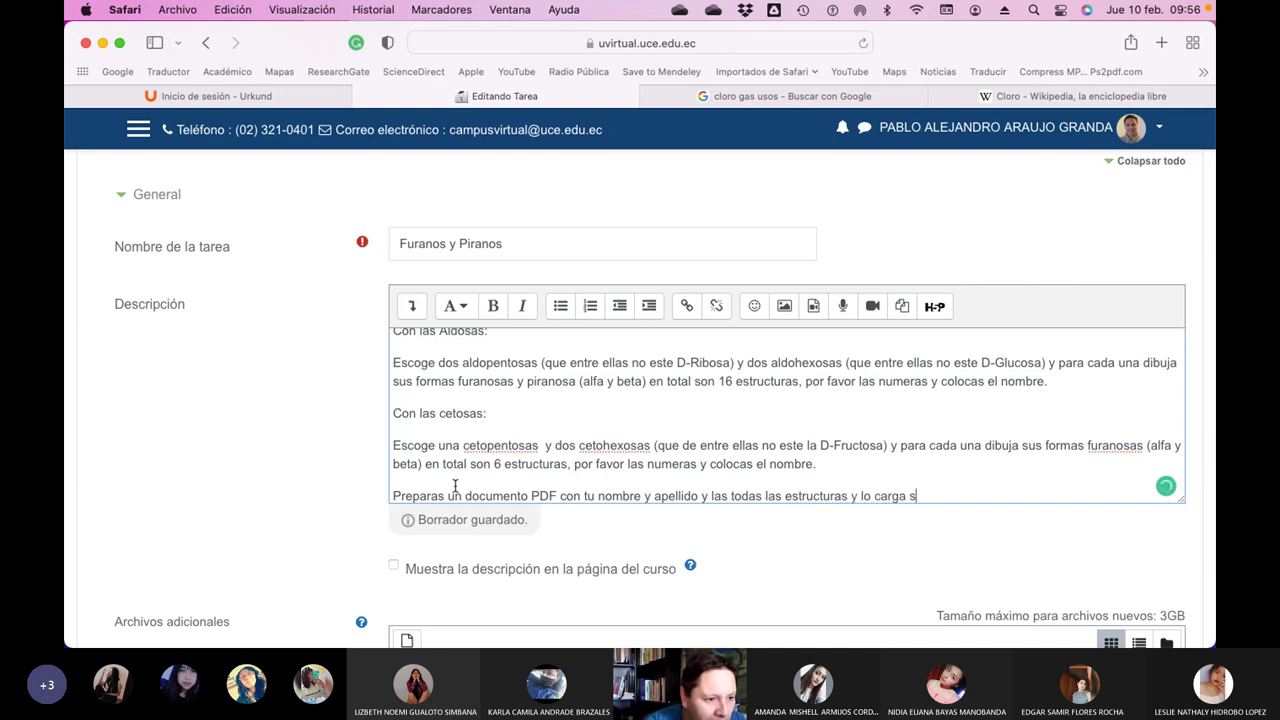
text(a )
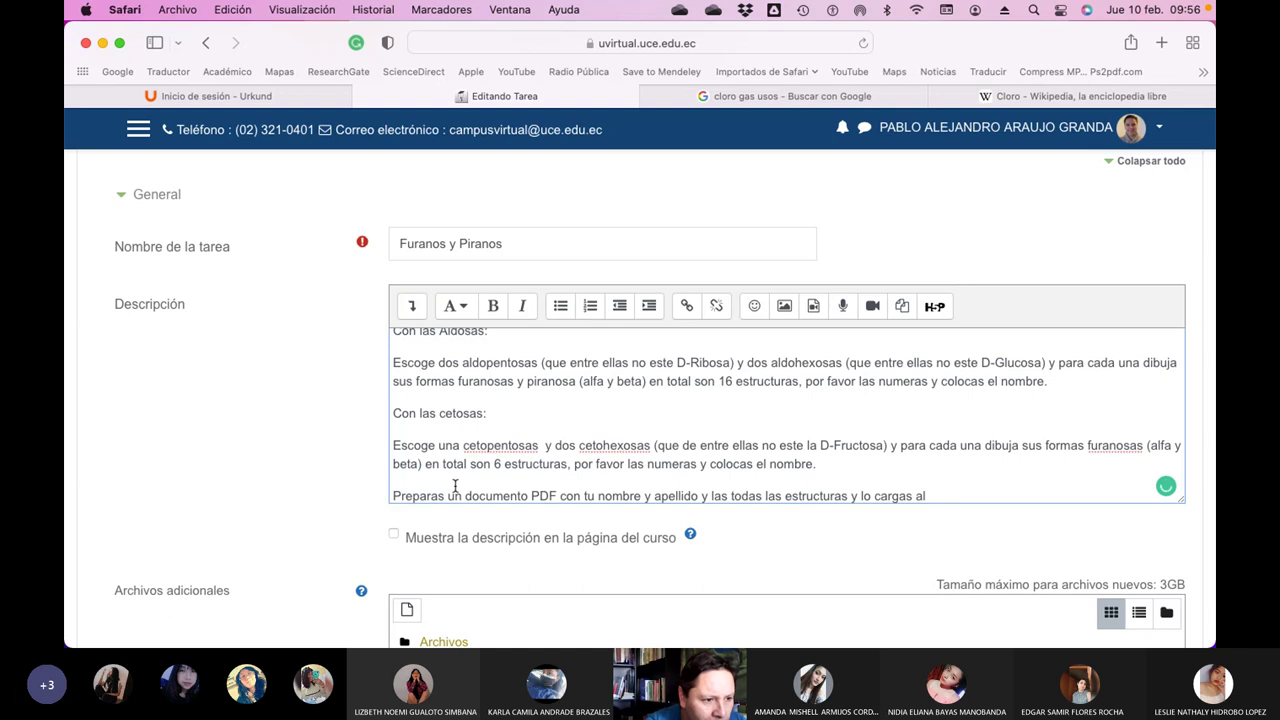
text(l sistema de Aula Virtual.)
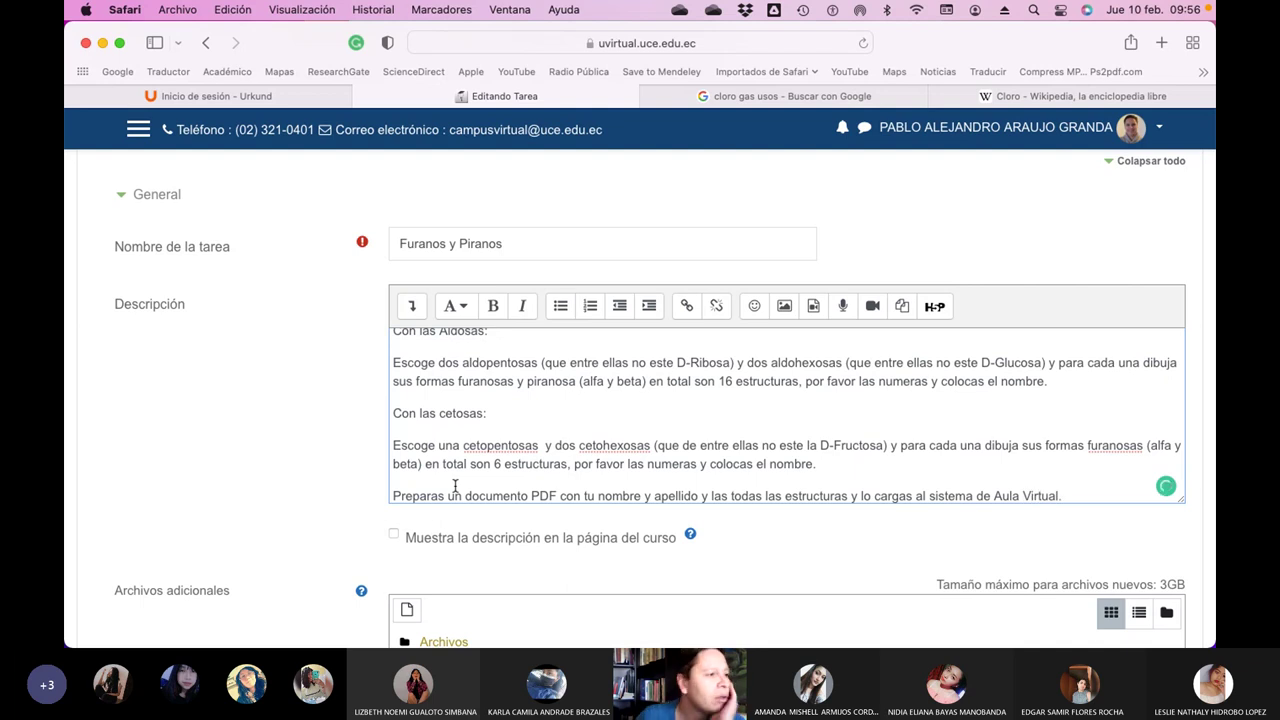
- Set the day of "Permitir entregas desde" to 15 in the assignment's availability settings
scroll(800, 460, down, 1)
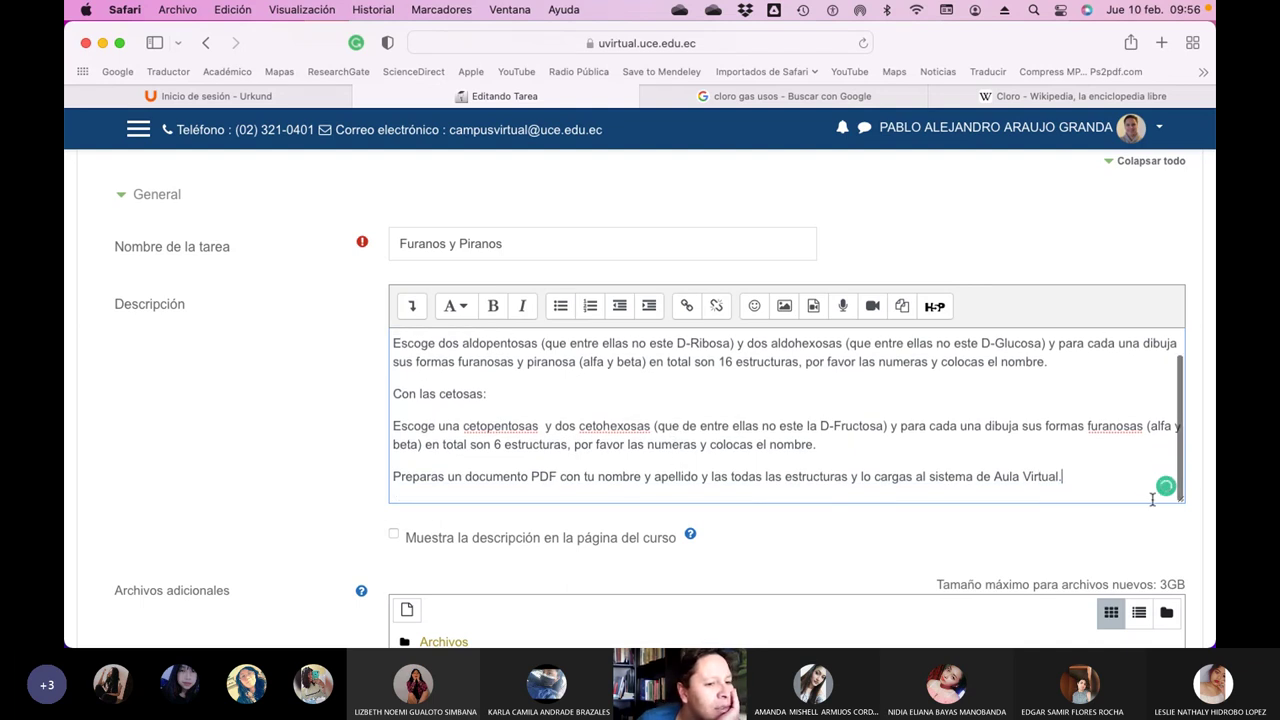
scroll(1200, 485, down, 5)
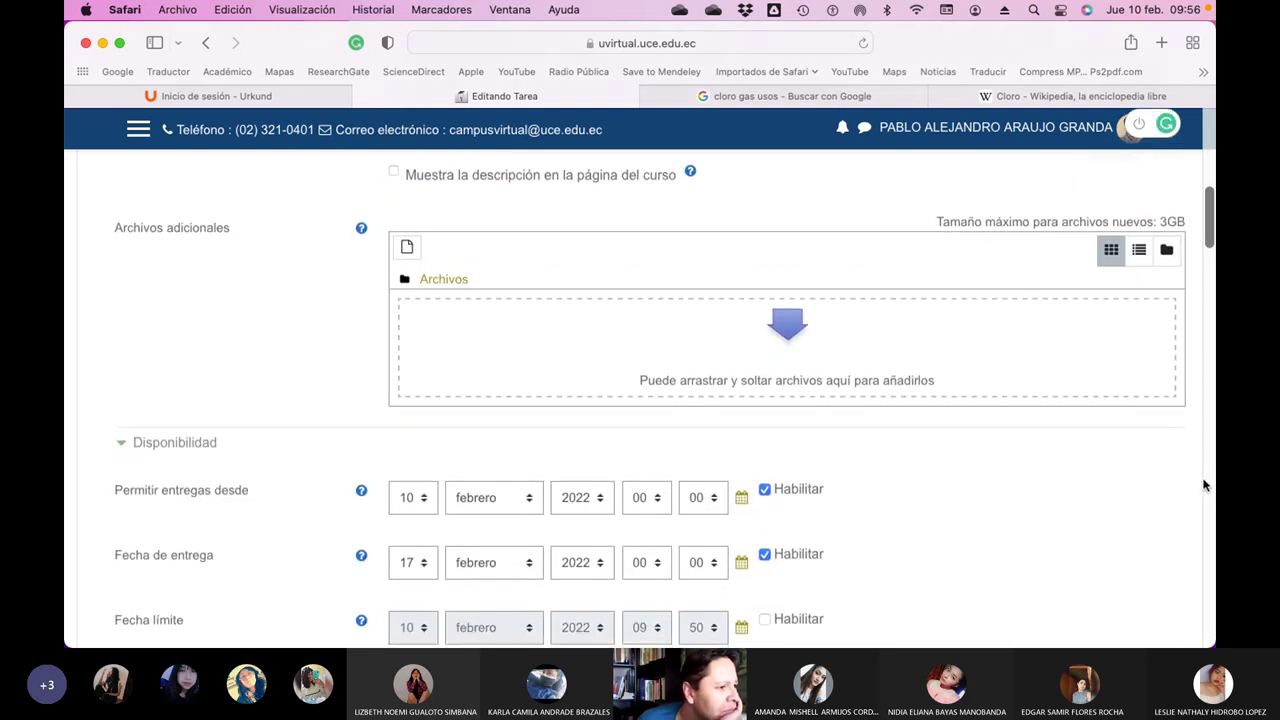
scroll(1204, 485, down, 2)
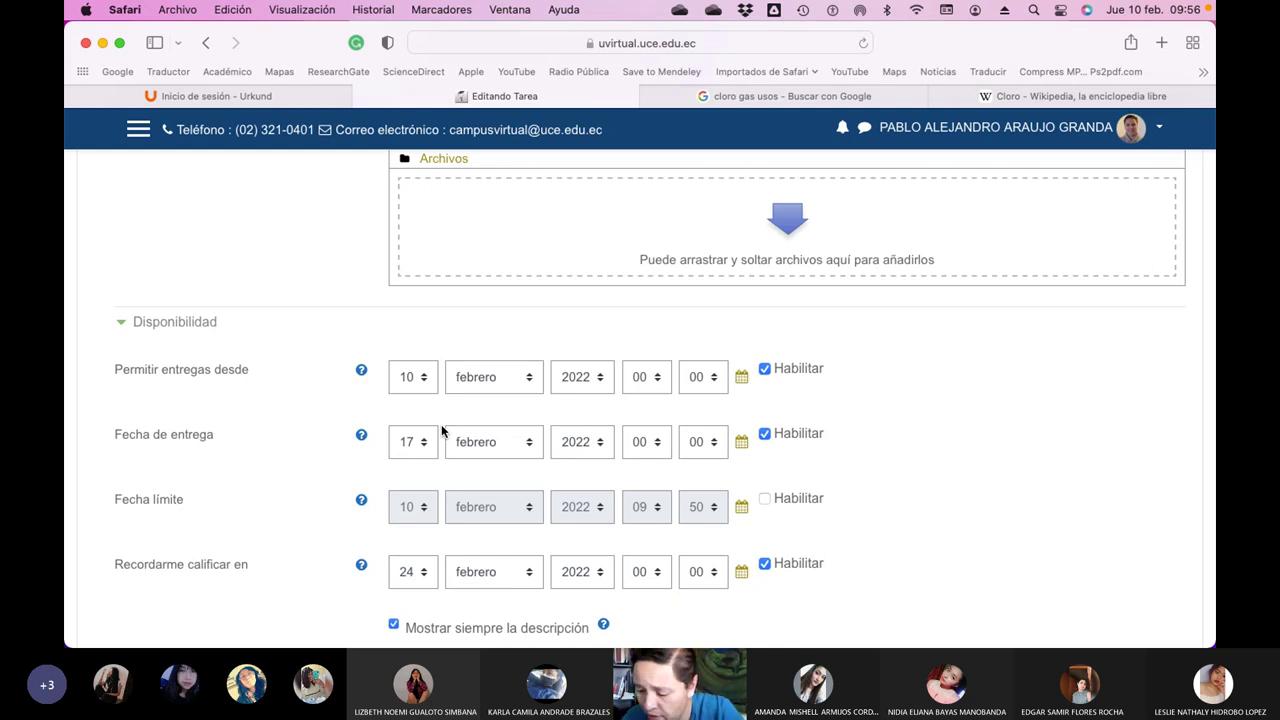
click(423, 385)
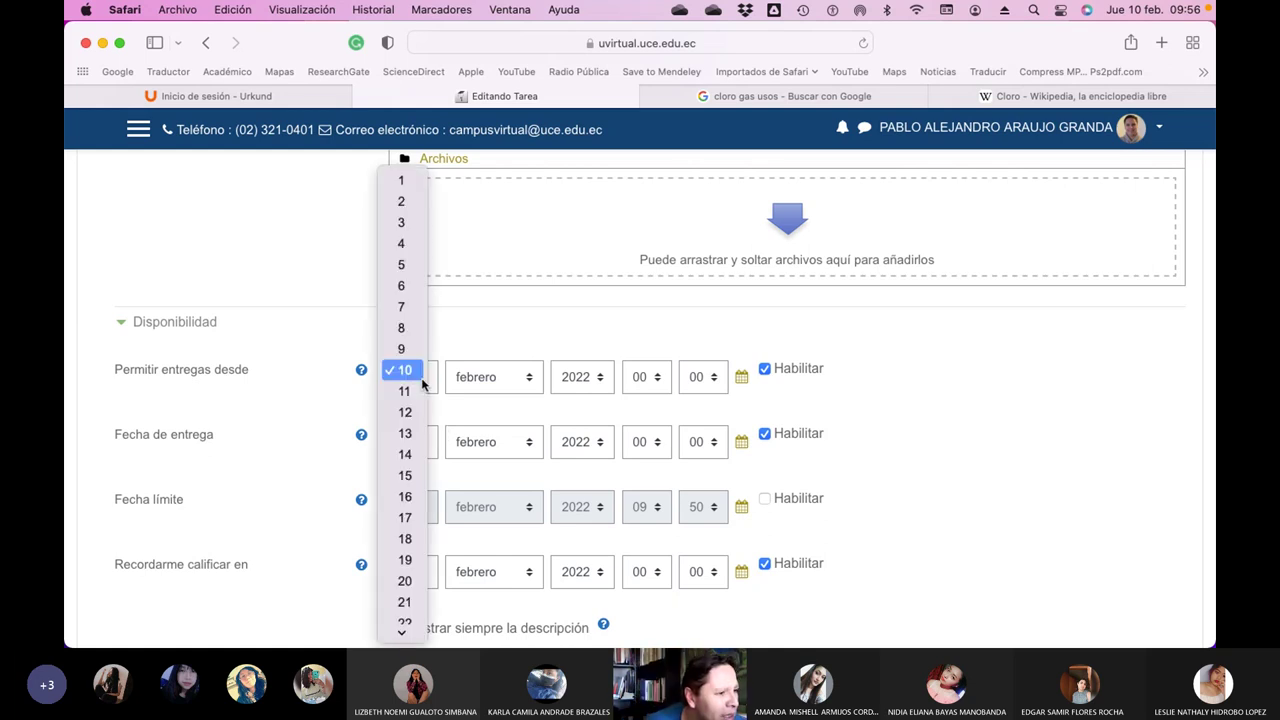
click(405, 475)
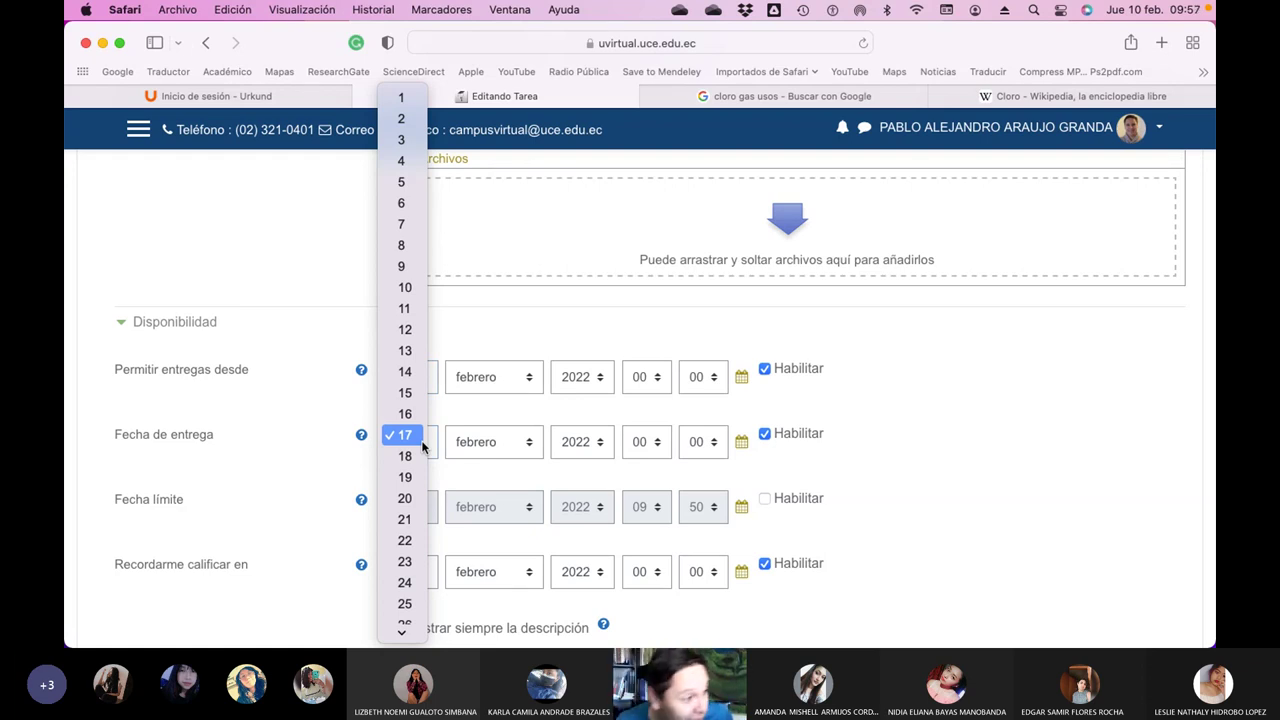
- Keep day 17 for "Fecha de entrega" and set its hour to 09
click(422, 447)
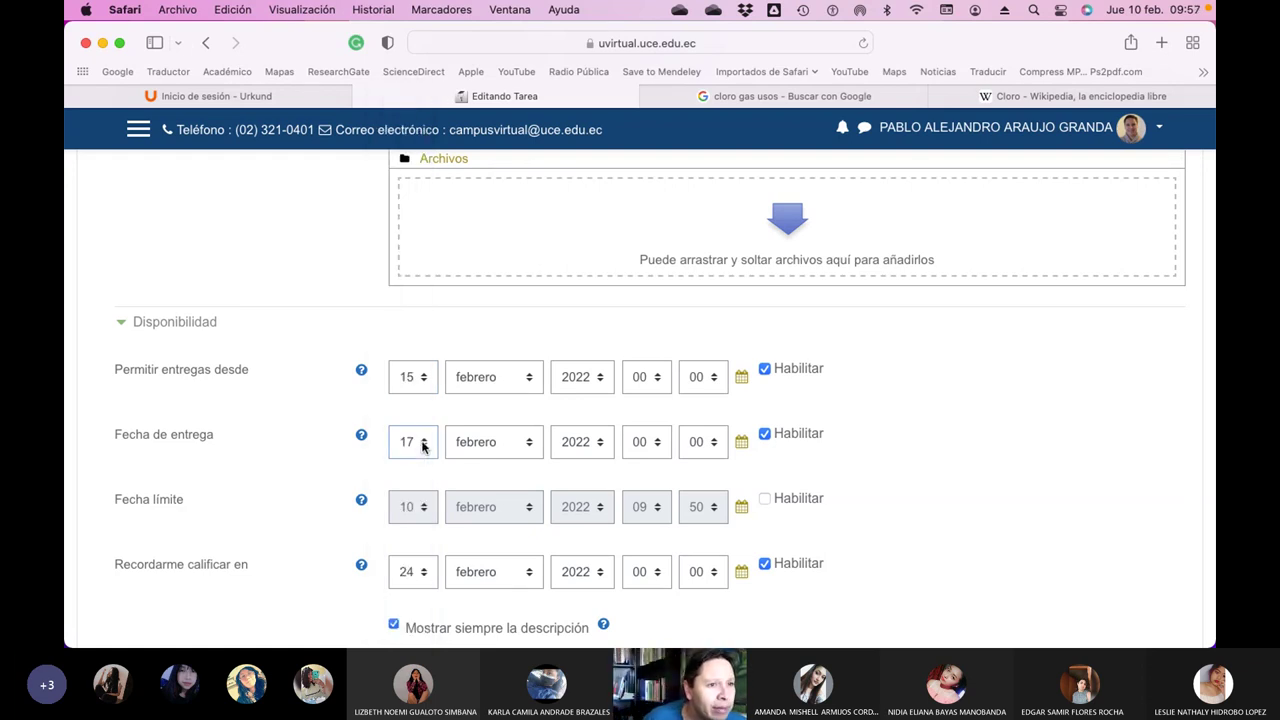
click(655, 442)
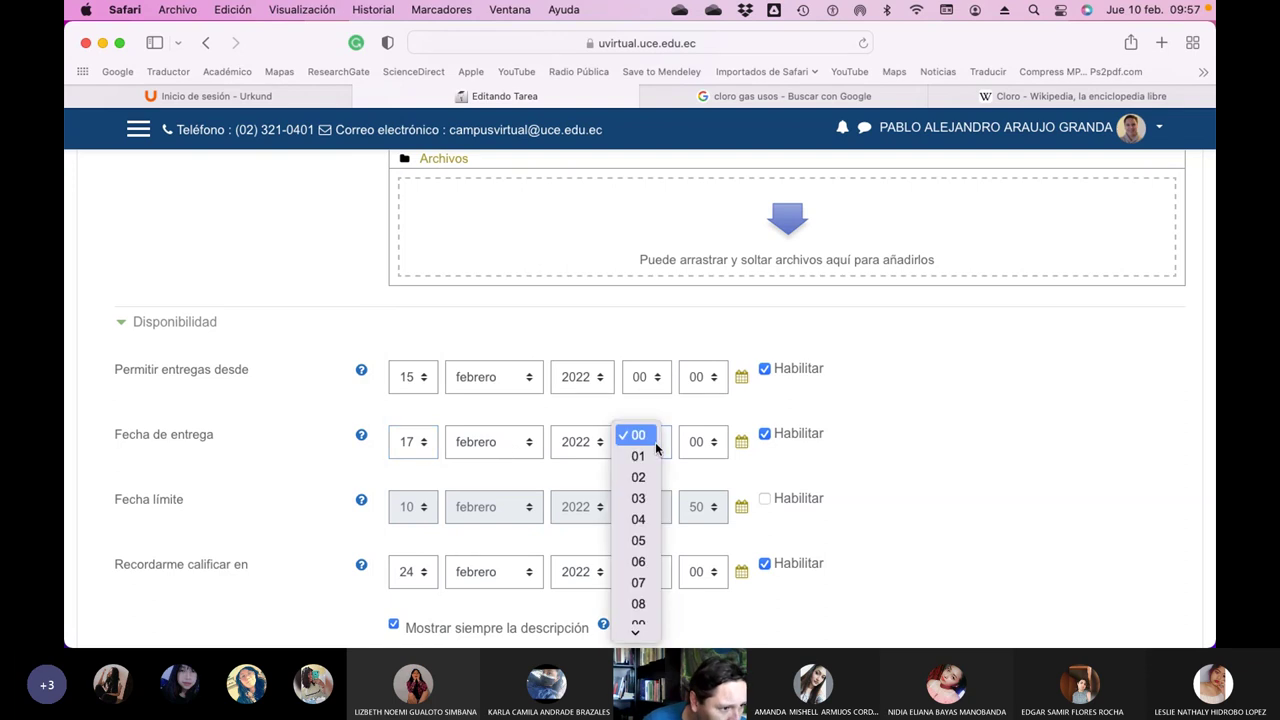
scroll(643, 565, down, 3)
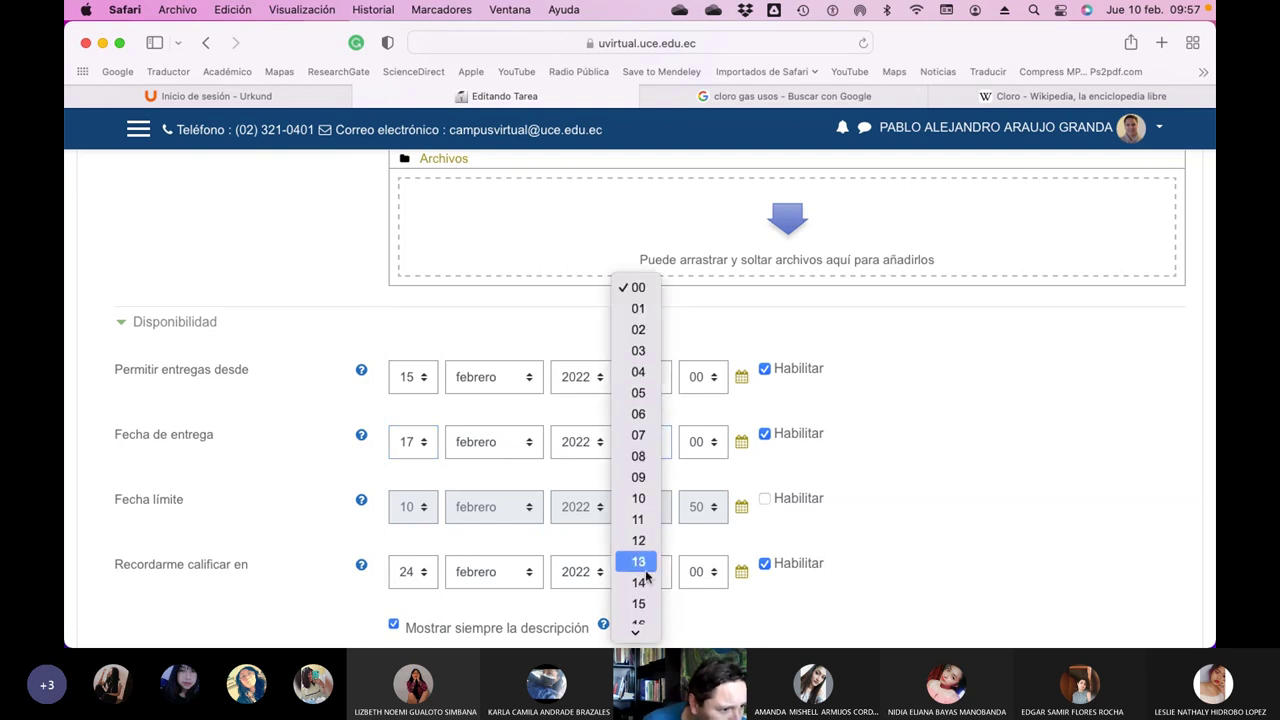
click(638, 480)
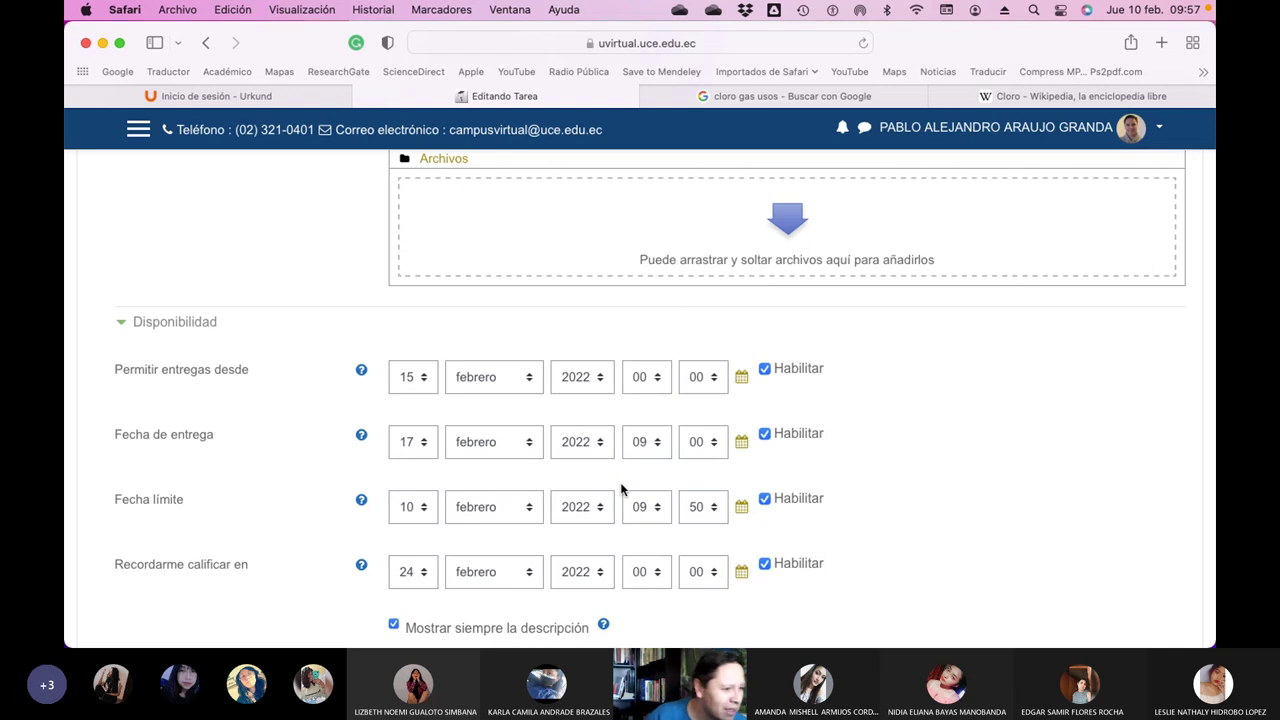
- Enable "Fecha límite" and set it to day 17 at 23:59
click(418, 508)
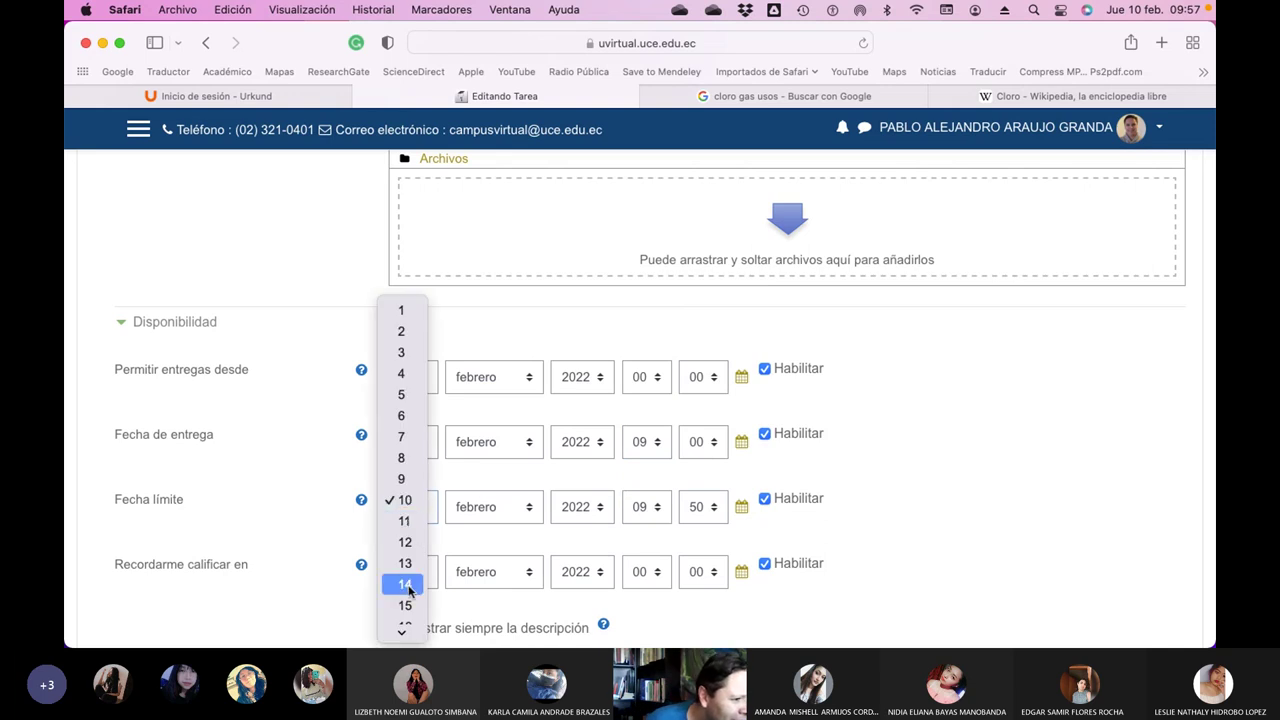
scroll(414, 586, down, 1)
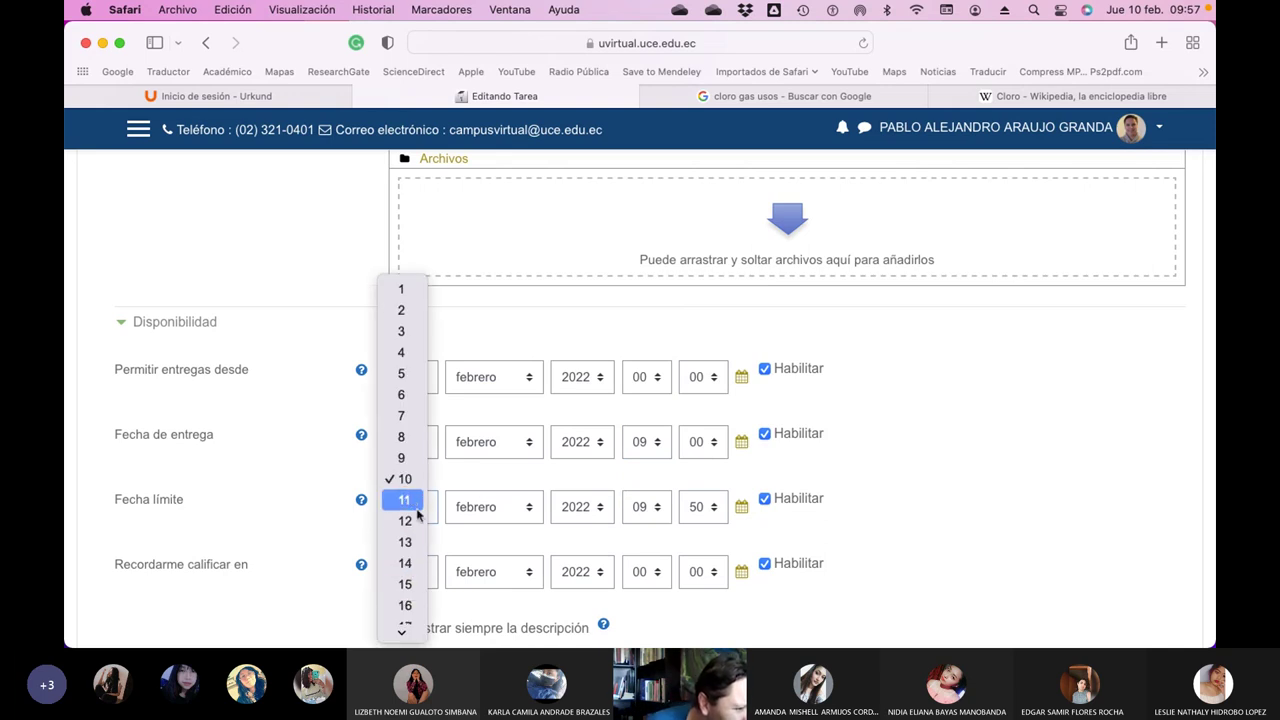
scroll(412, 545, down, 2)
click(409, 581)
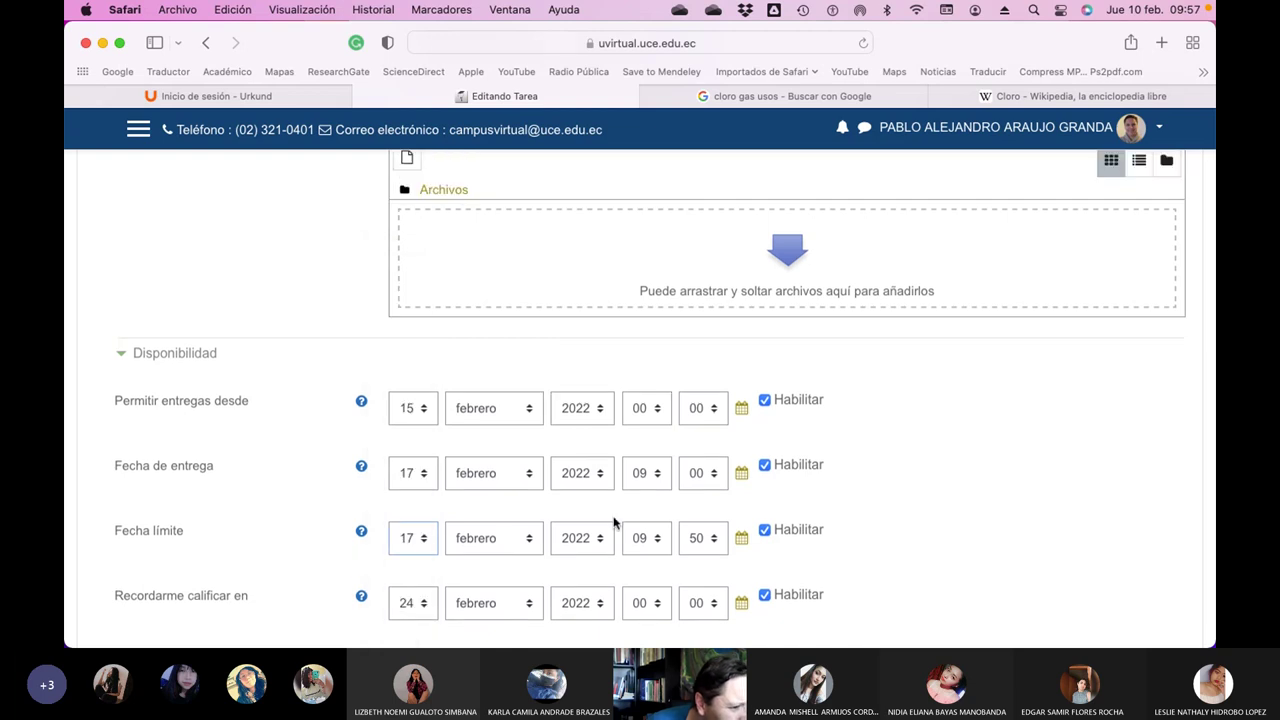
click(658, 540)
scroll(636, 563, down, 10)
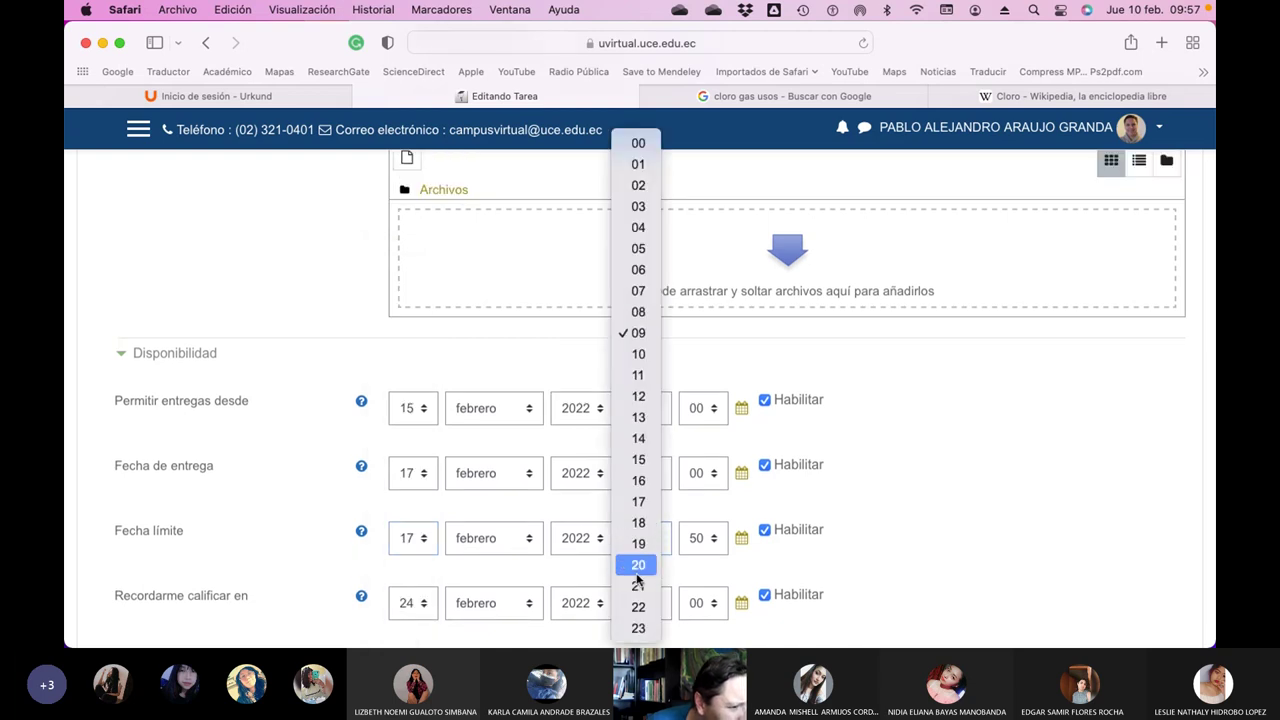
click(636, 628)
click(712, 540)
scroll(711, 541, down, 2)
click(695, 627)
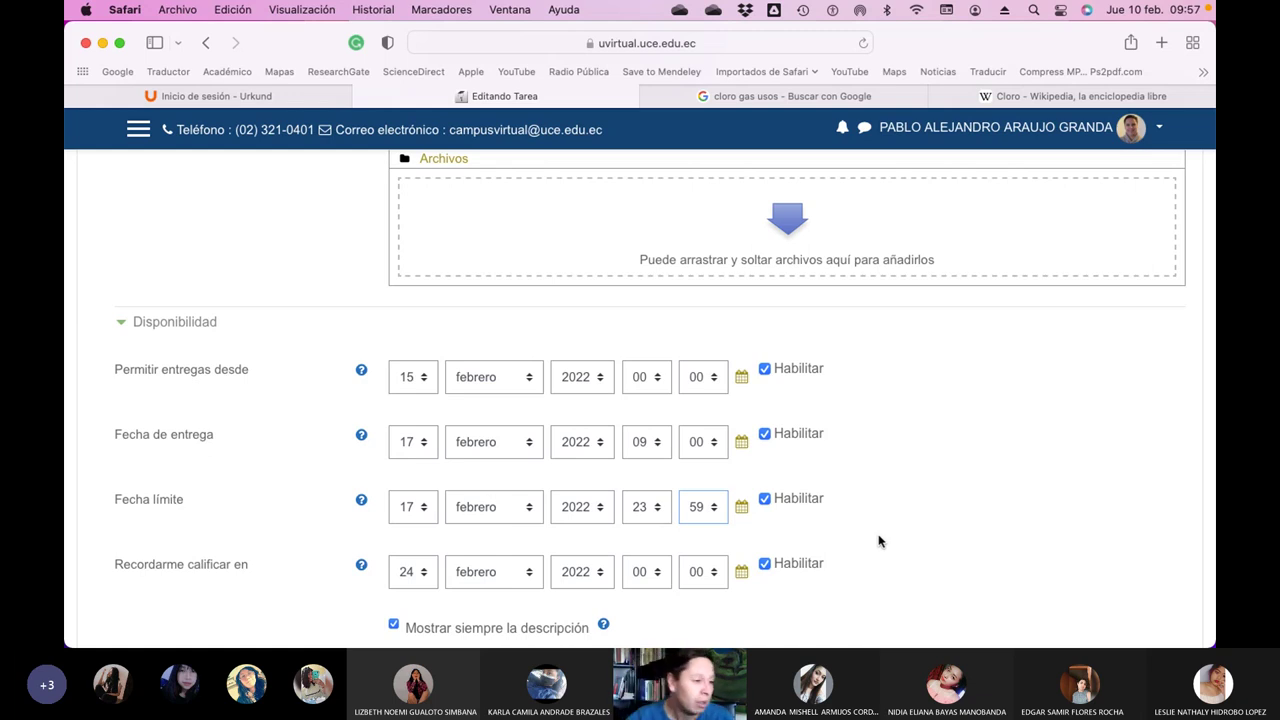
- Disable the "Recordarme calificar en" date and enable "Texto en línea" as a submission type
scroll(930, 482, down, 2)
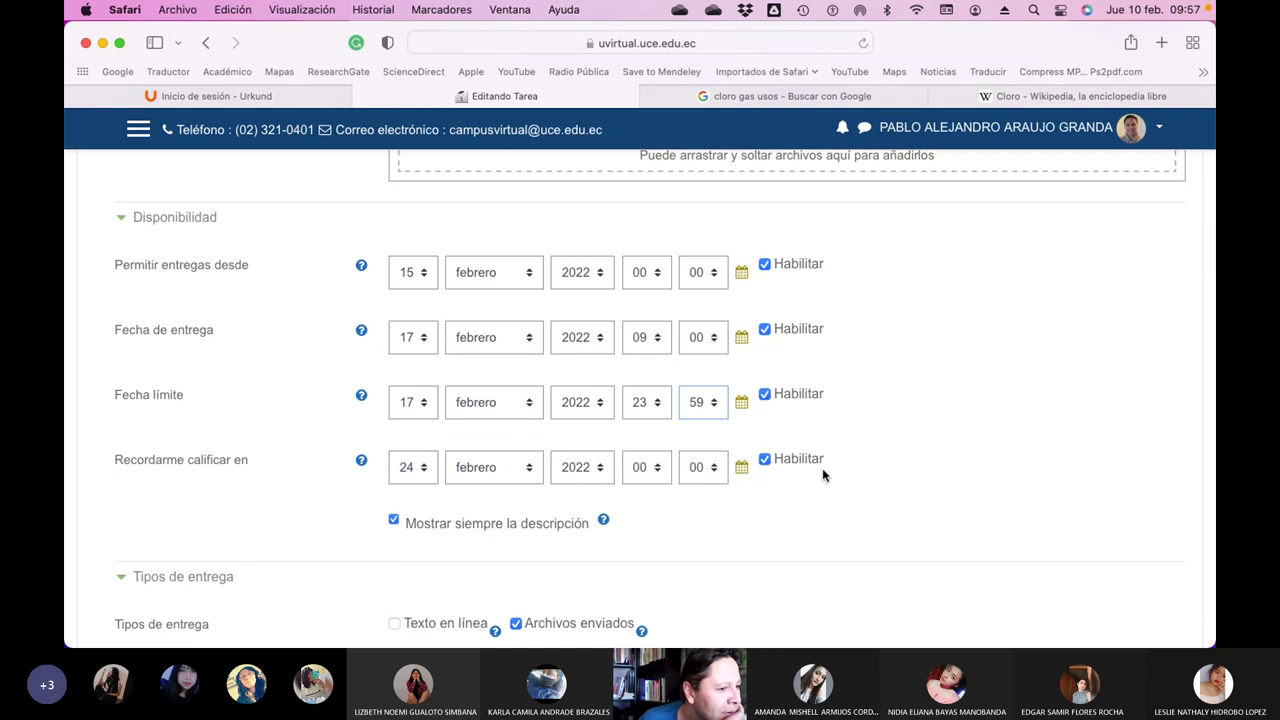
click(764, 459)
scroll(857, 449, down, 3)
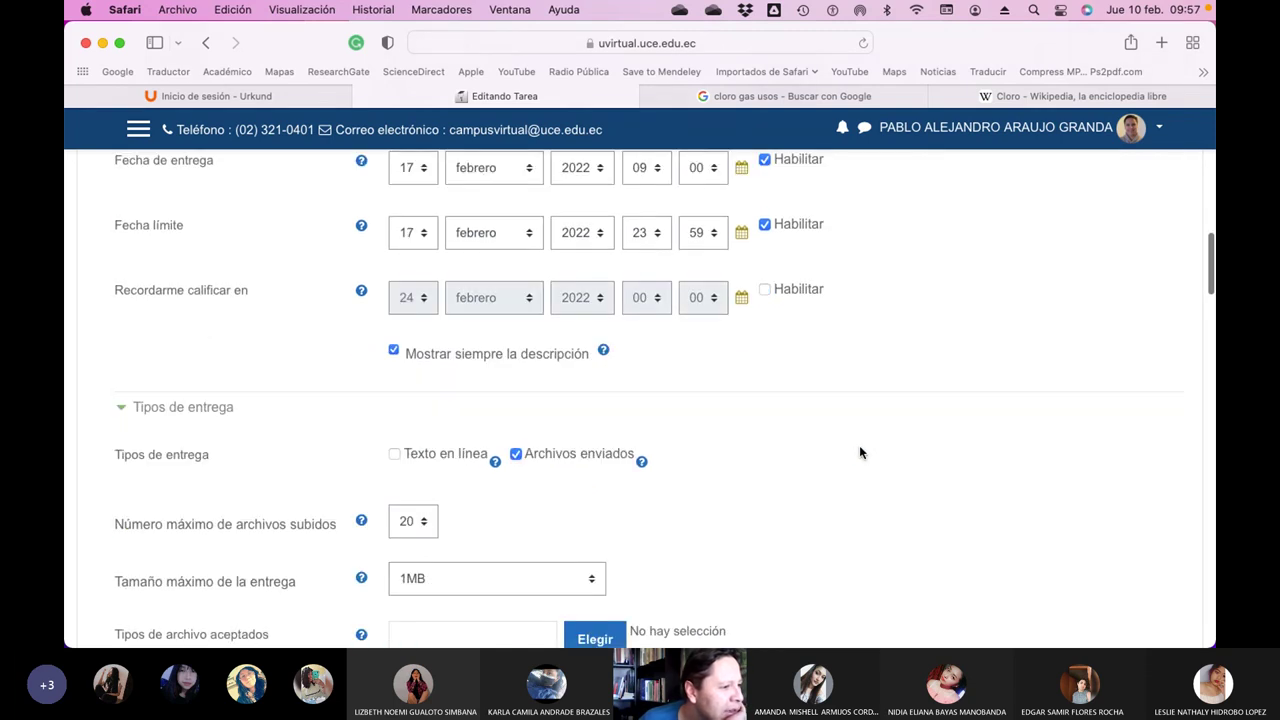
click(394, 455)
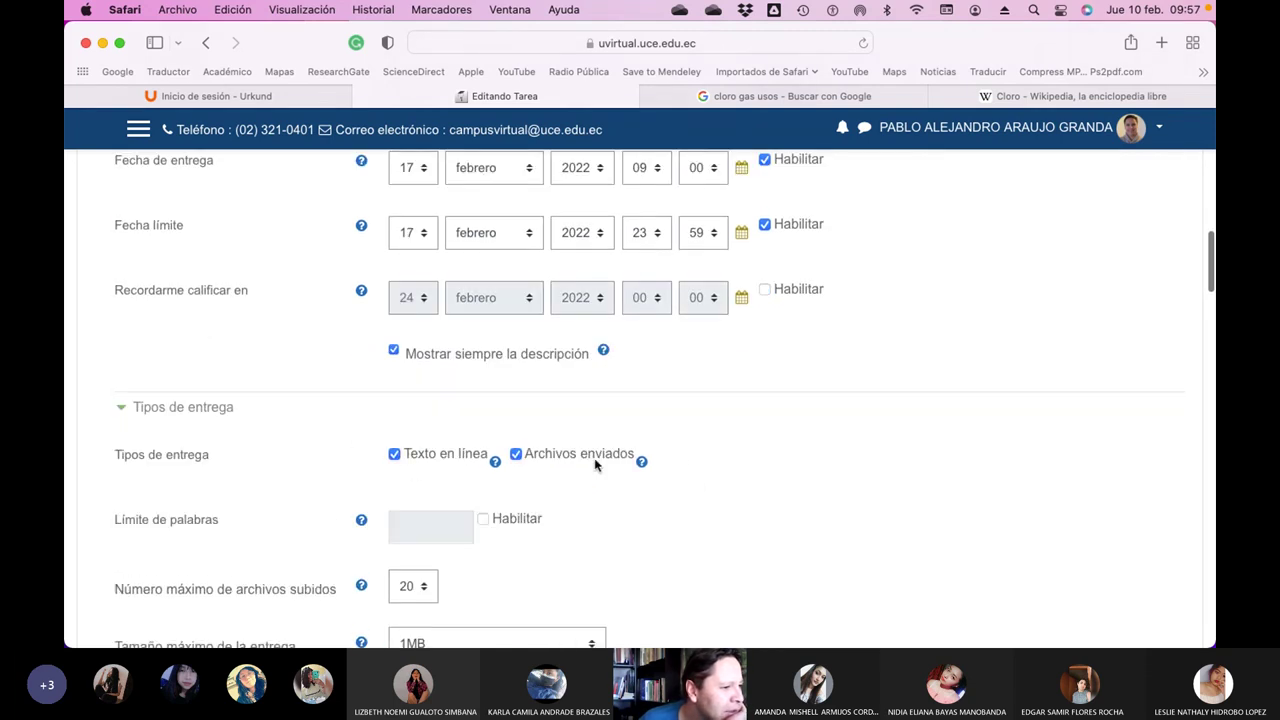
- Set "Número máximo de archivos subidos" to 1 and "Tamaño máximo de la entrega" to 500KB
scroll(595, 463, down, 3)
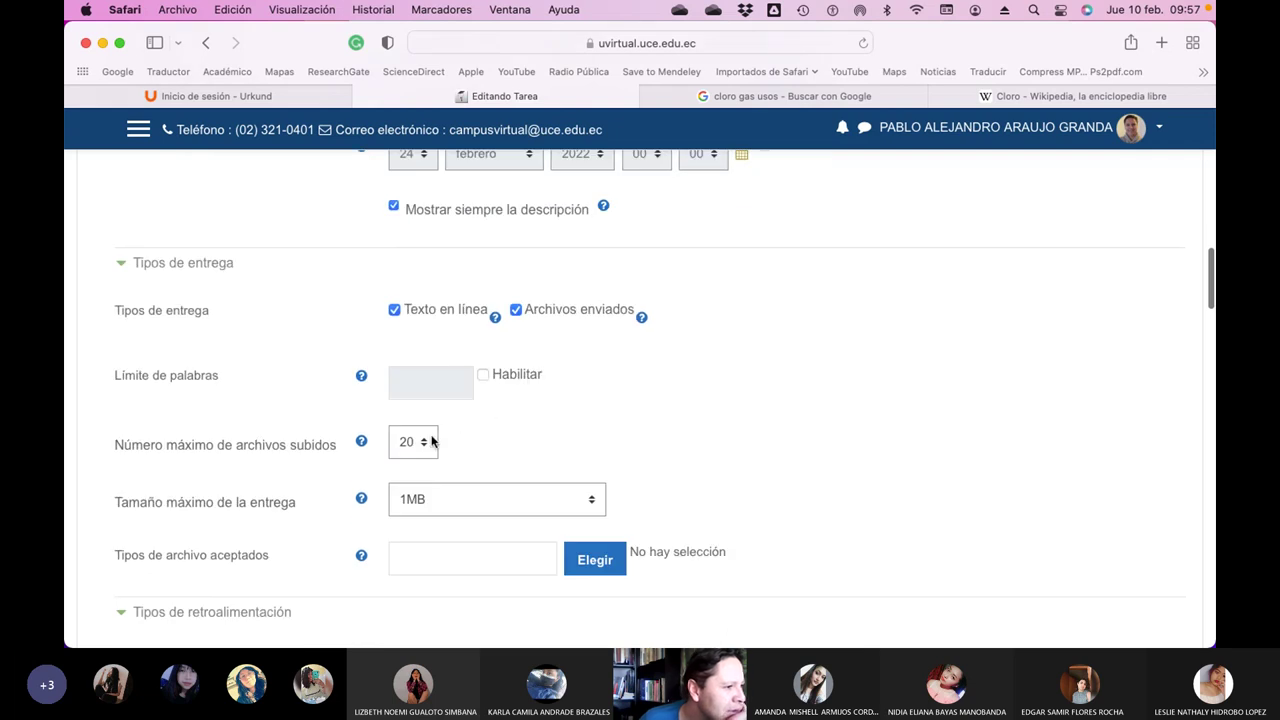
click(431, 441)
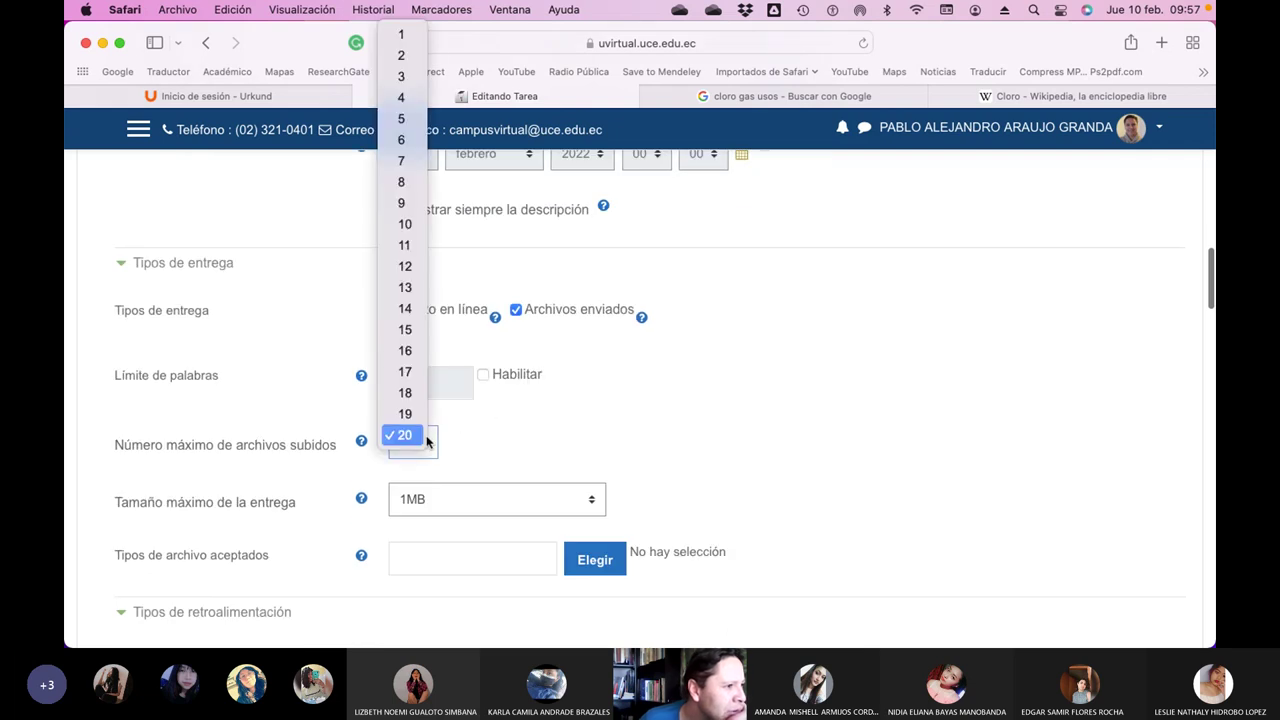
click(417, 47)
click(569, 497)
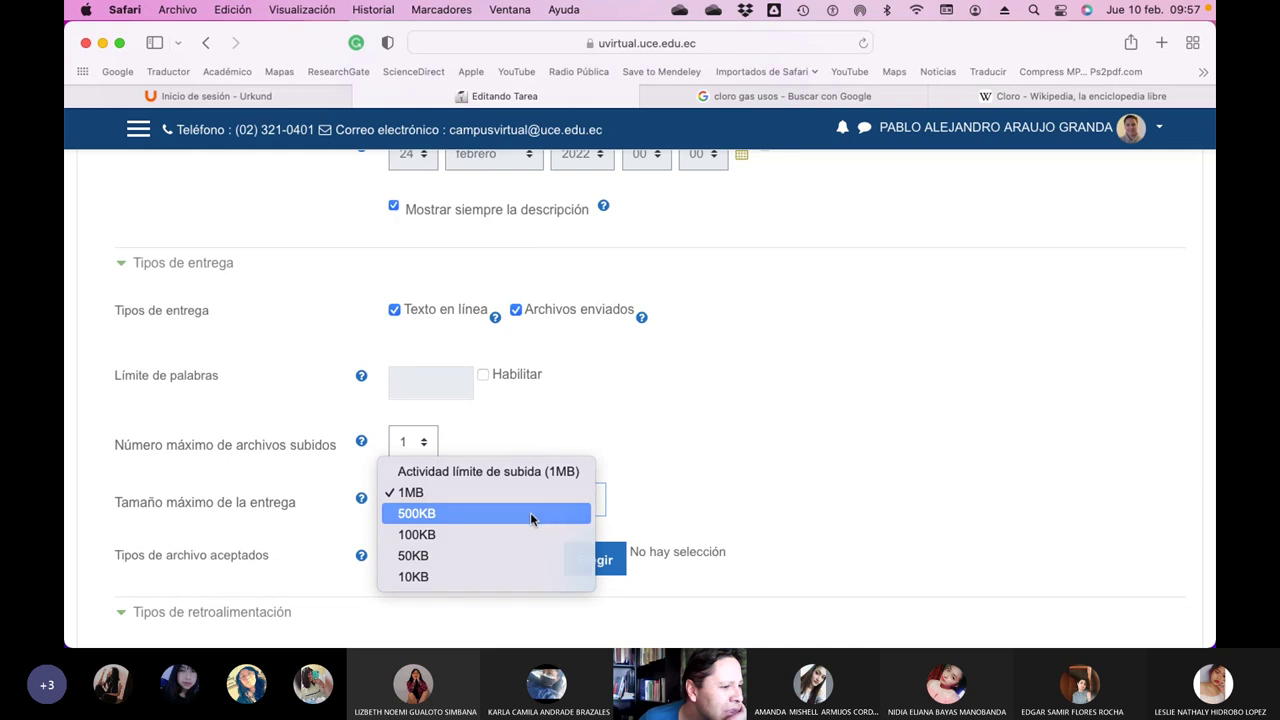
click(531, 515)
- Restrict the assignment's accepted file types to PDF documents (.pdf) and save that selection
scroll(681, 444, down, 3)
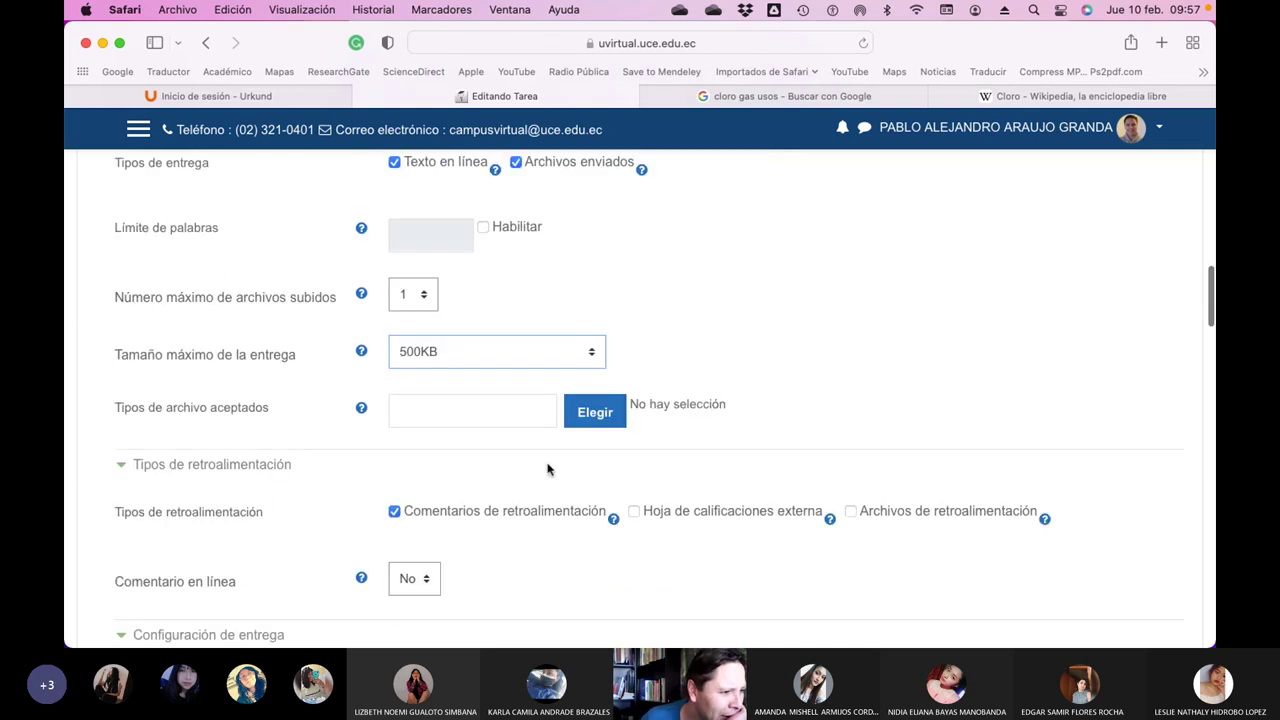
click(593, 421)
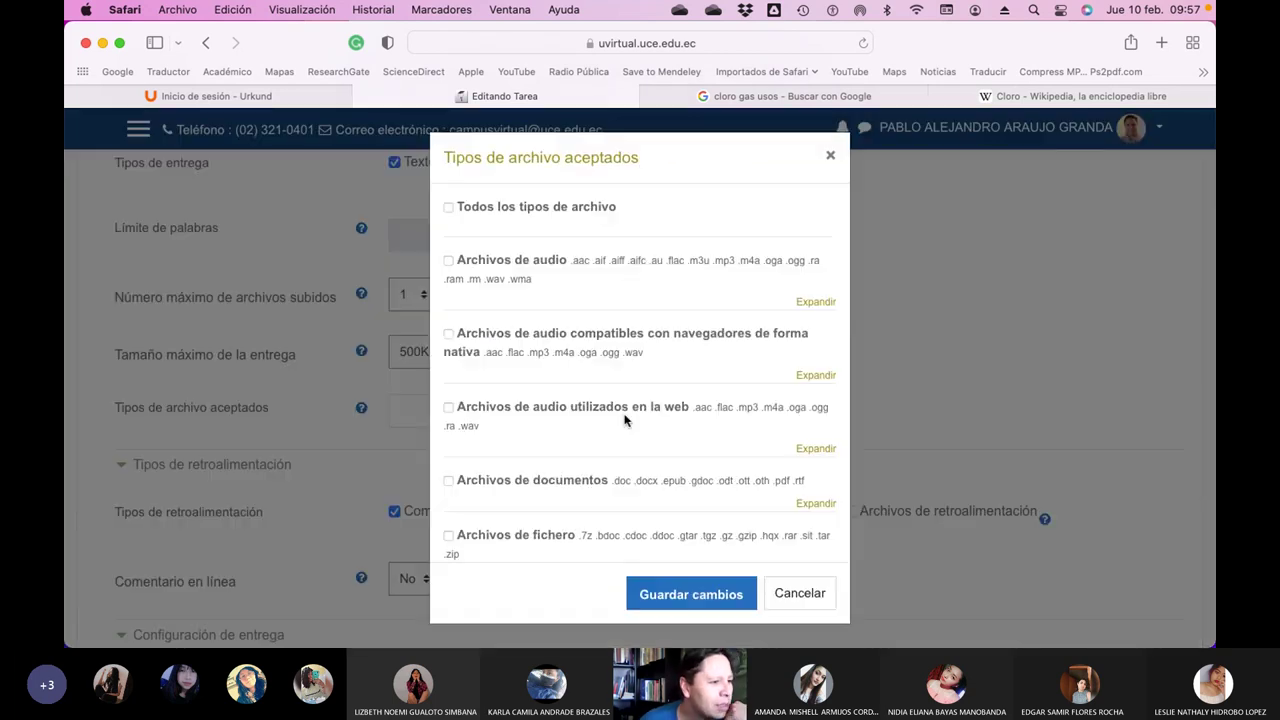
scroll(644, 451, down, 1)
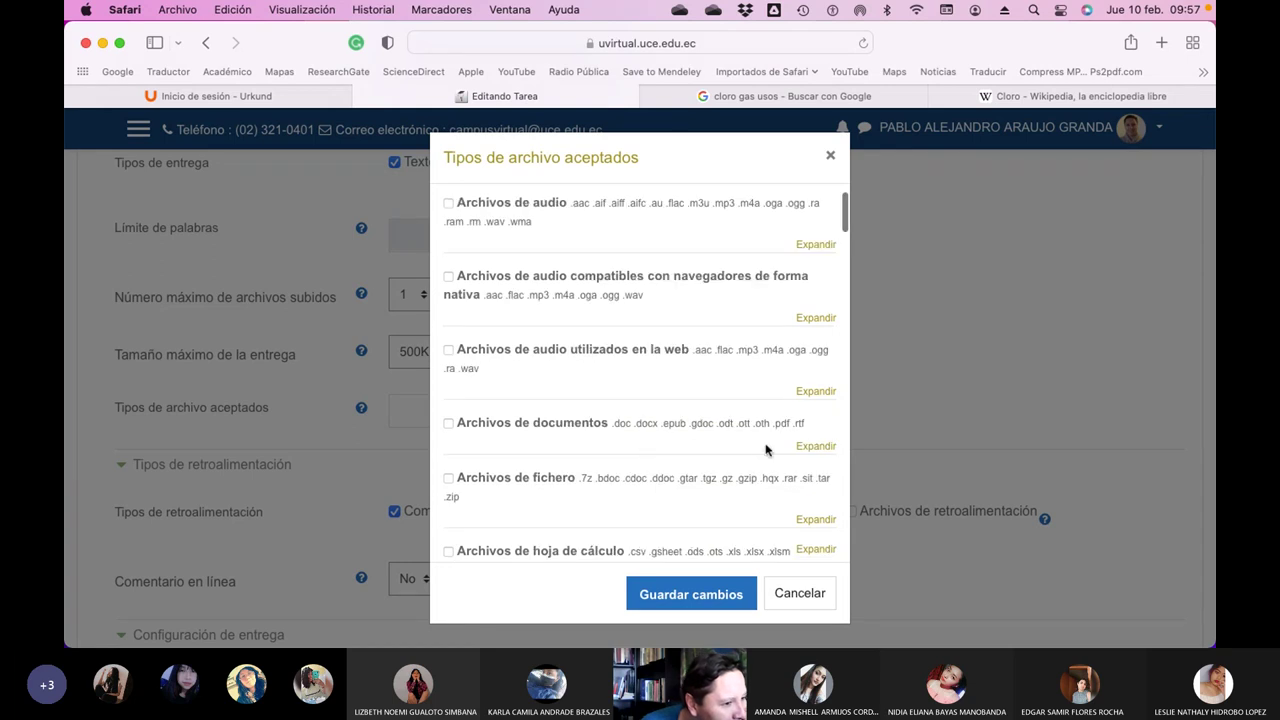
click(806, 447)
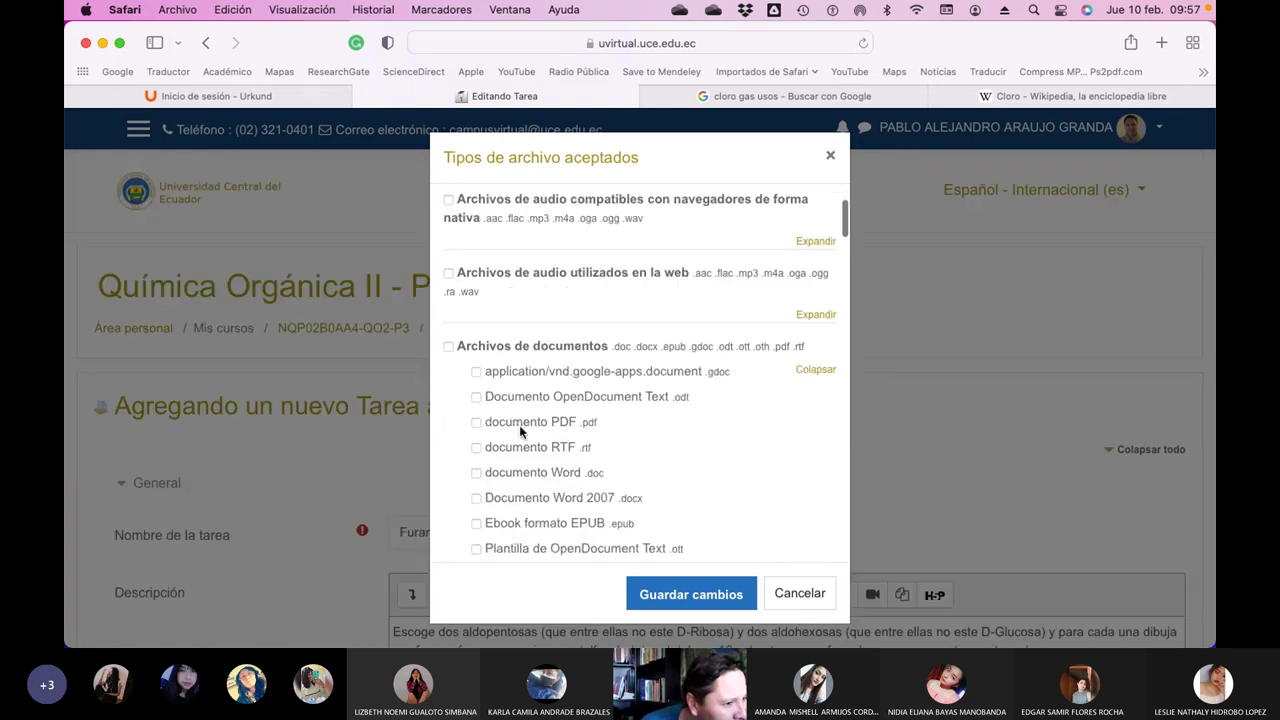
click(660, 594)
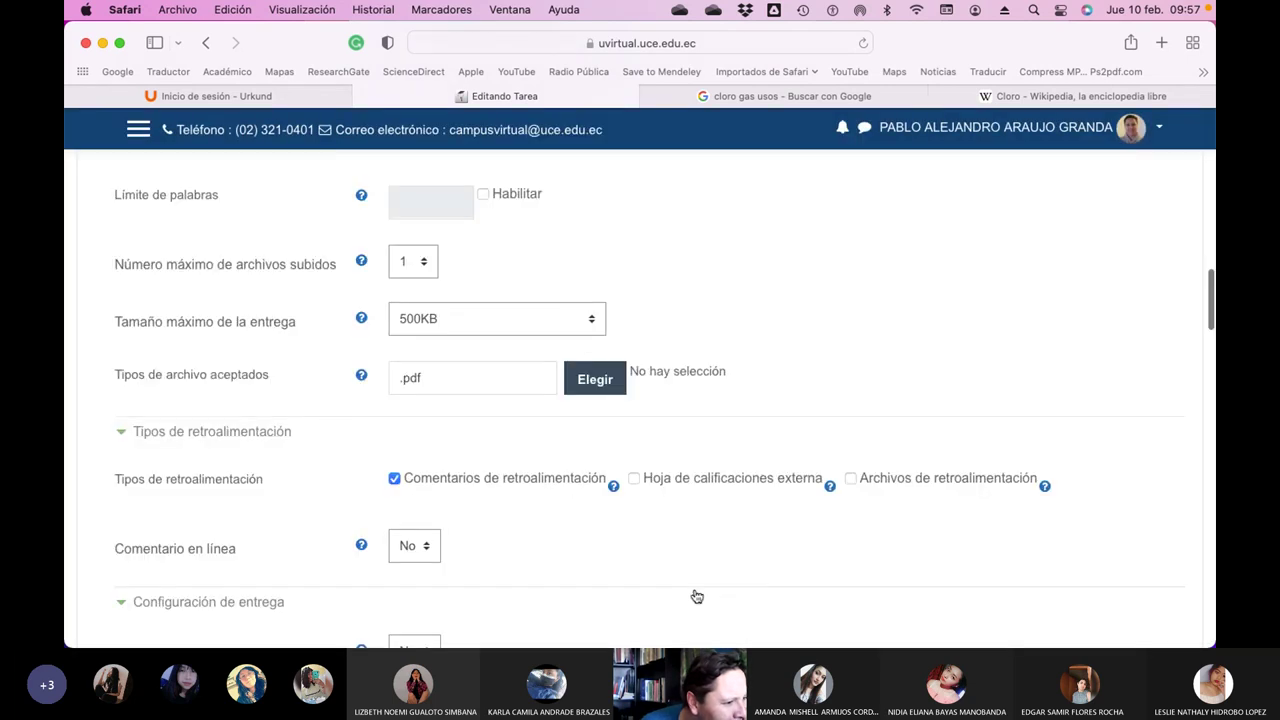
- Disable "Comentarios de retroalimentación" and set "Requiere que los alumnos pulsen el botón de envío" to Sí
scroll(675, 443, down, 3)
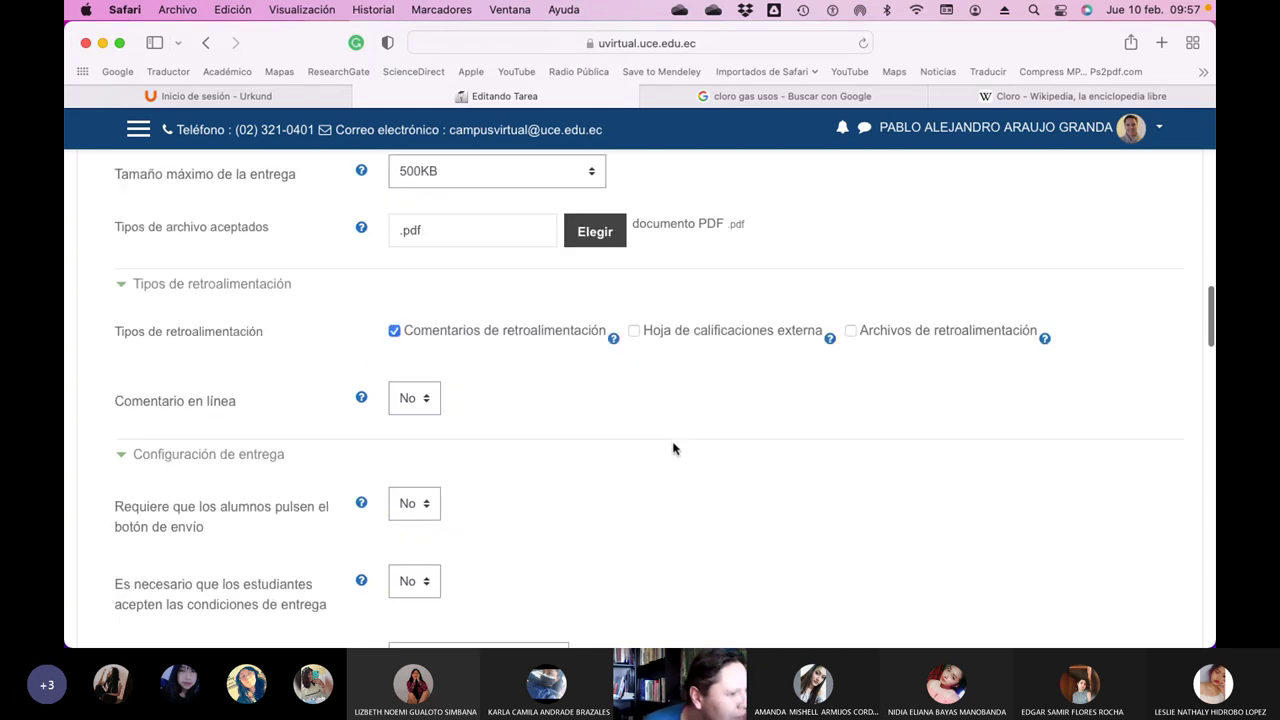
click(394, 331)
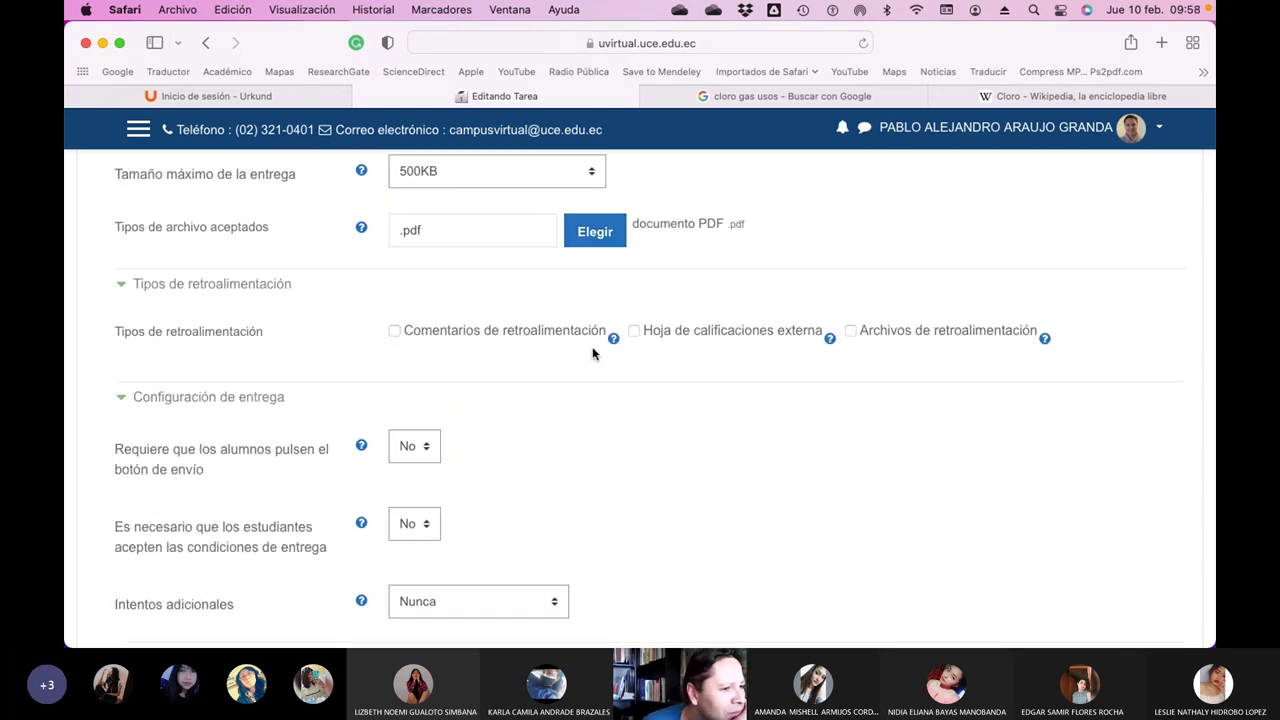
scroll(556, 413, down, 3)
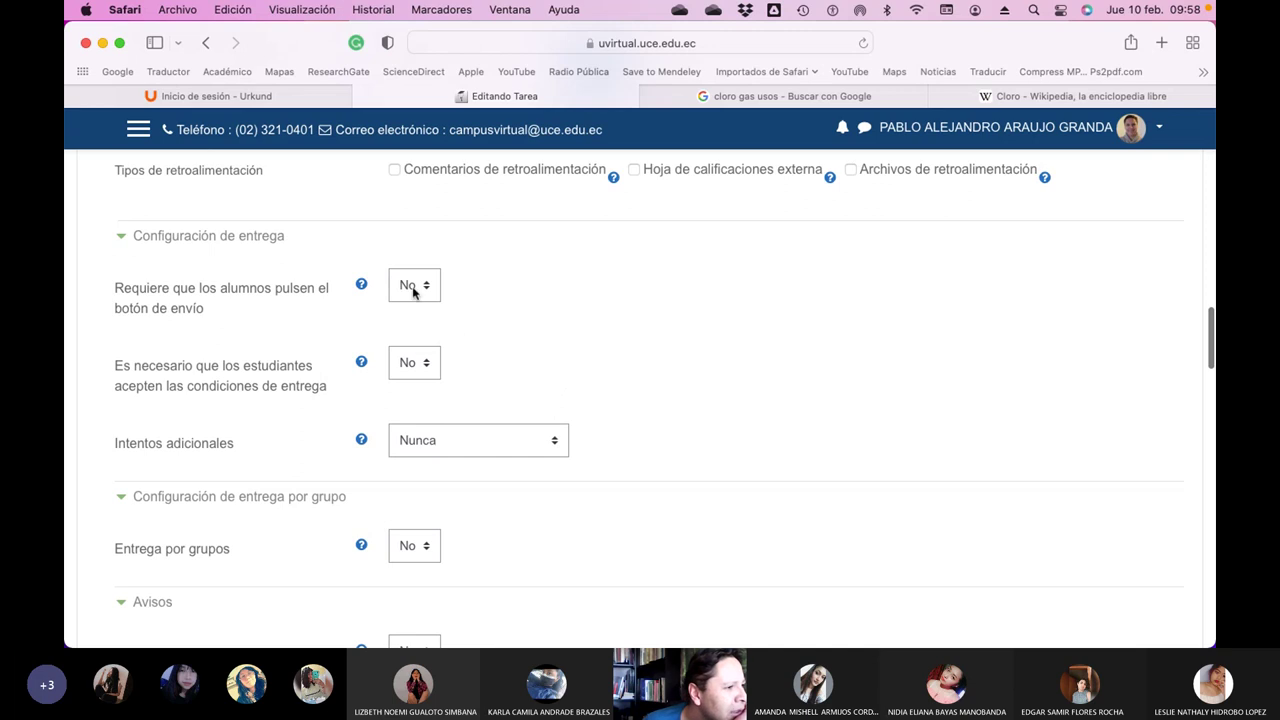
click(413, 288)
click(414, 300)
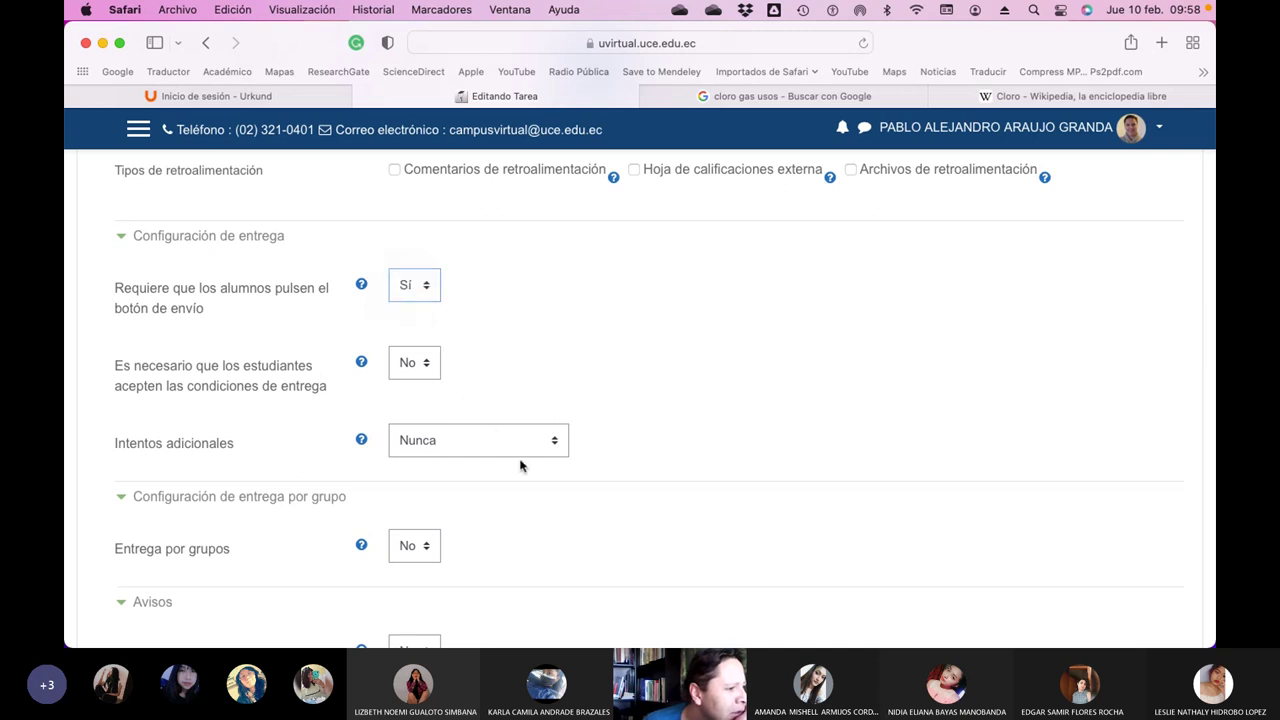
- Set the assignment's "Calificación máxima" to 20 and its "Método de calificación" to Rúbrica
scroll(515, 455, down, 3)
scroll(510, 435, down, 3)
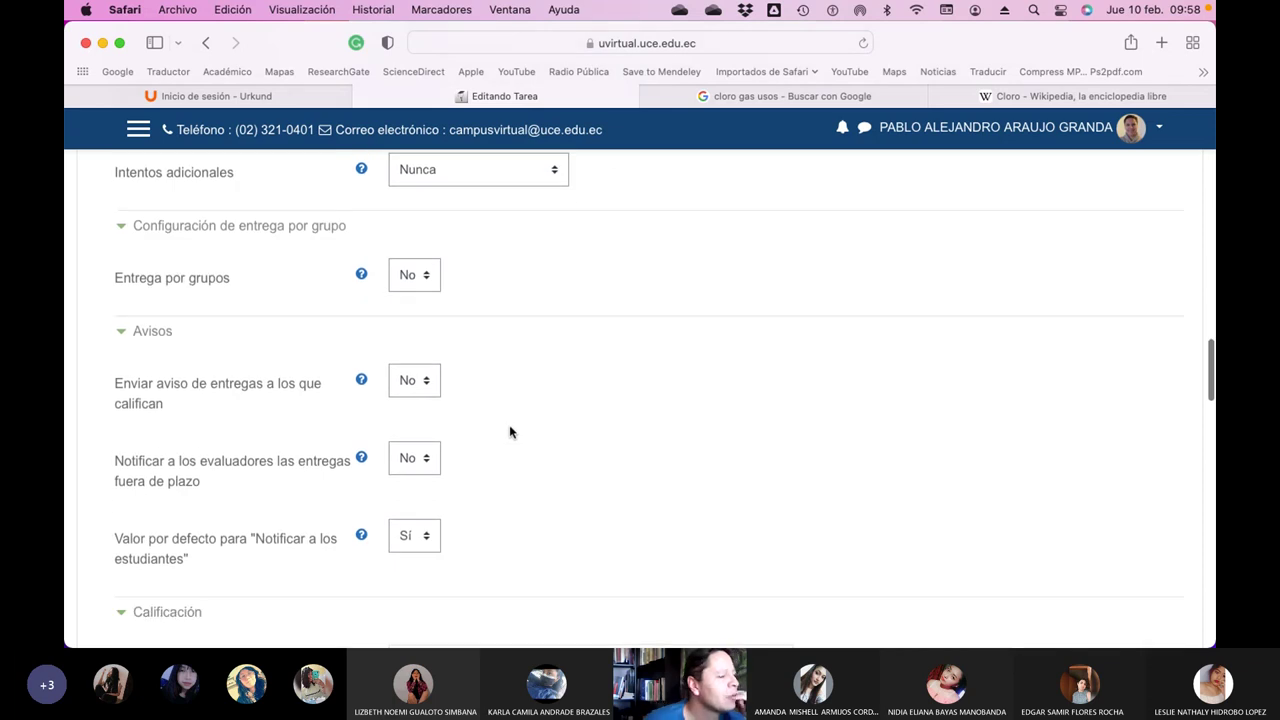
scroll(517, 430, down, 3)
scroll(515, 431, down, 6)
double_click(417, 389)
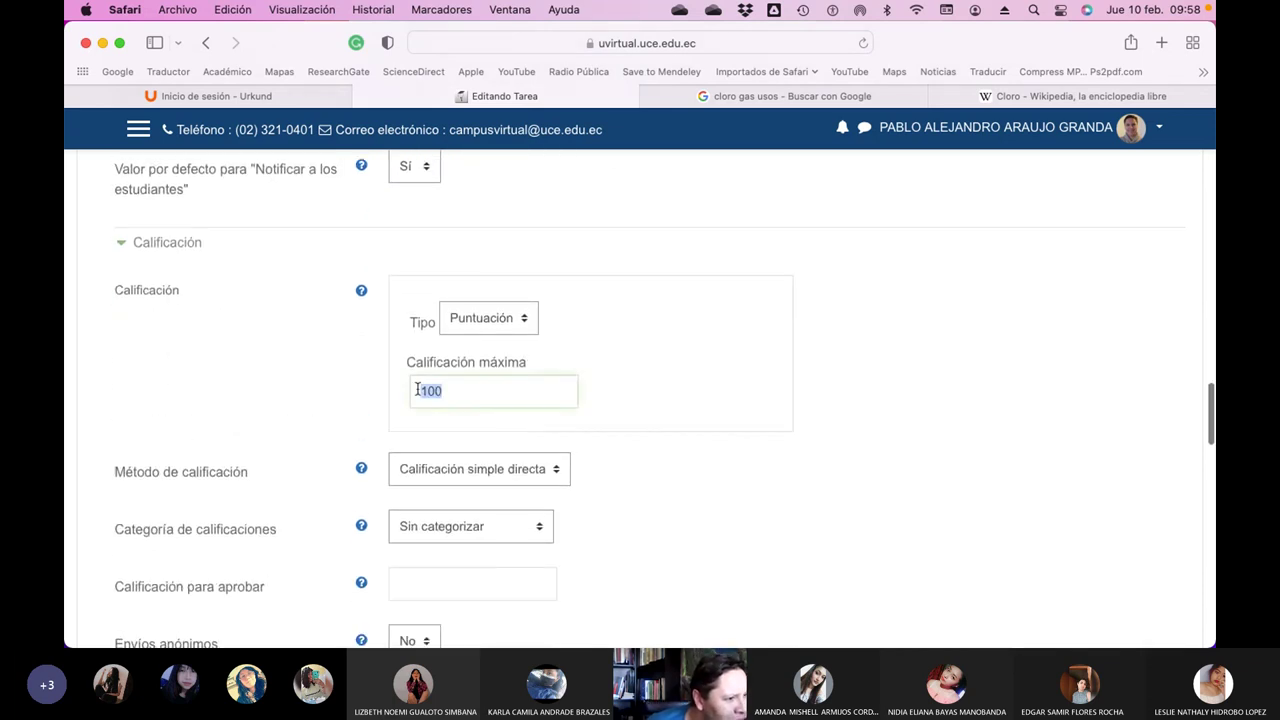
text(20)
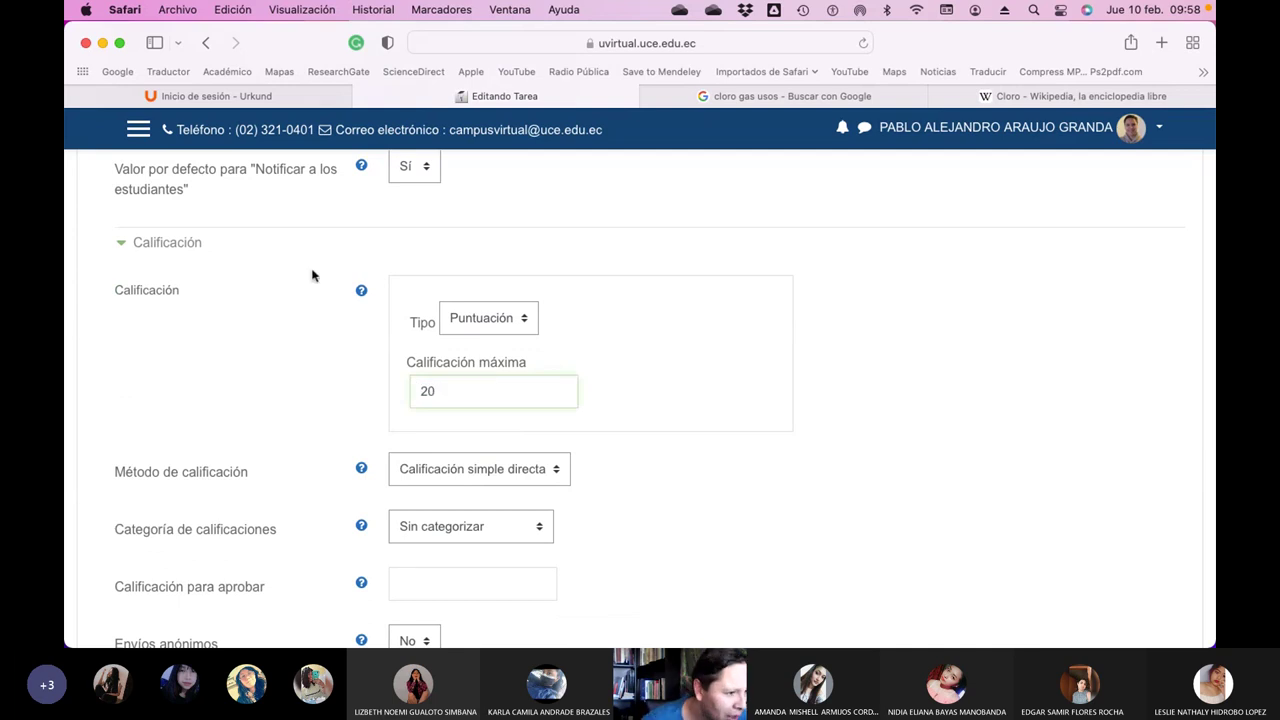
click(537, 480)
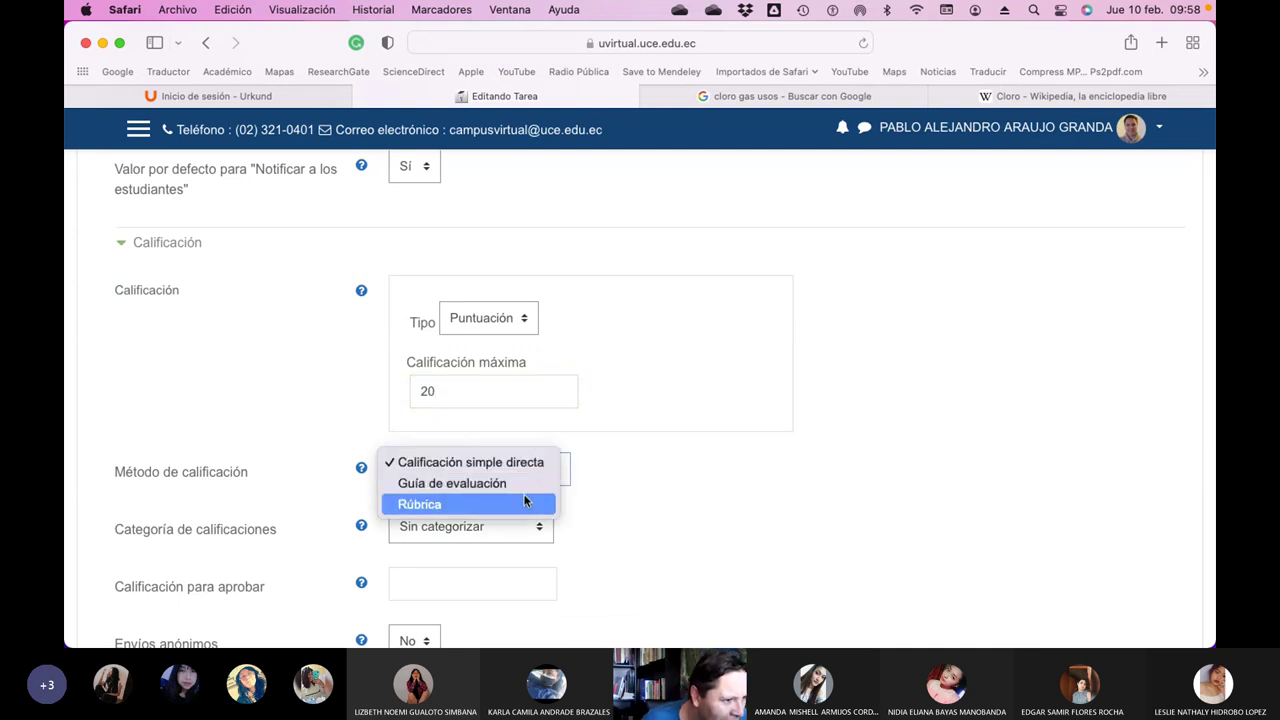
click(524, 502)
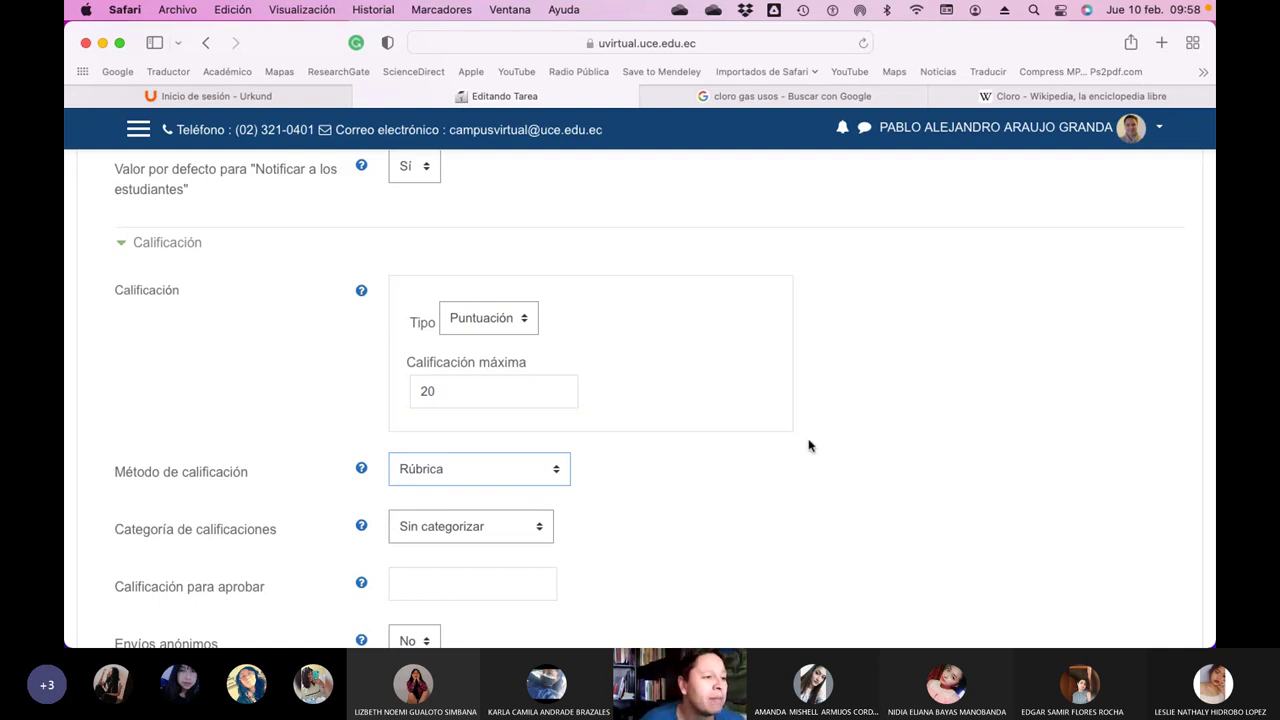
- Set "Categoría de calificaciones" to Componente Individual and "Calificación para aprobar" to 14
scroll(810, 446, up, 15)
scroll(810, 446, up, 5)
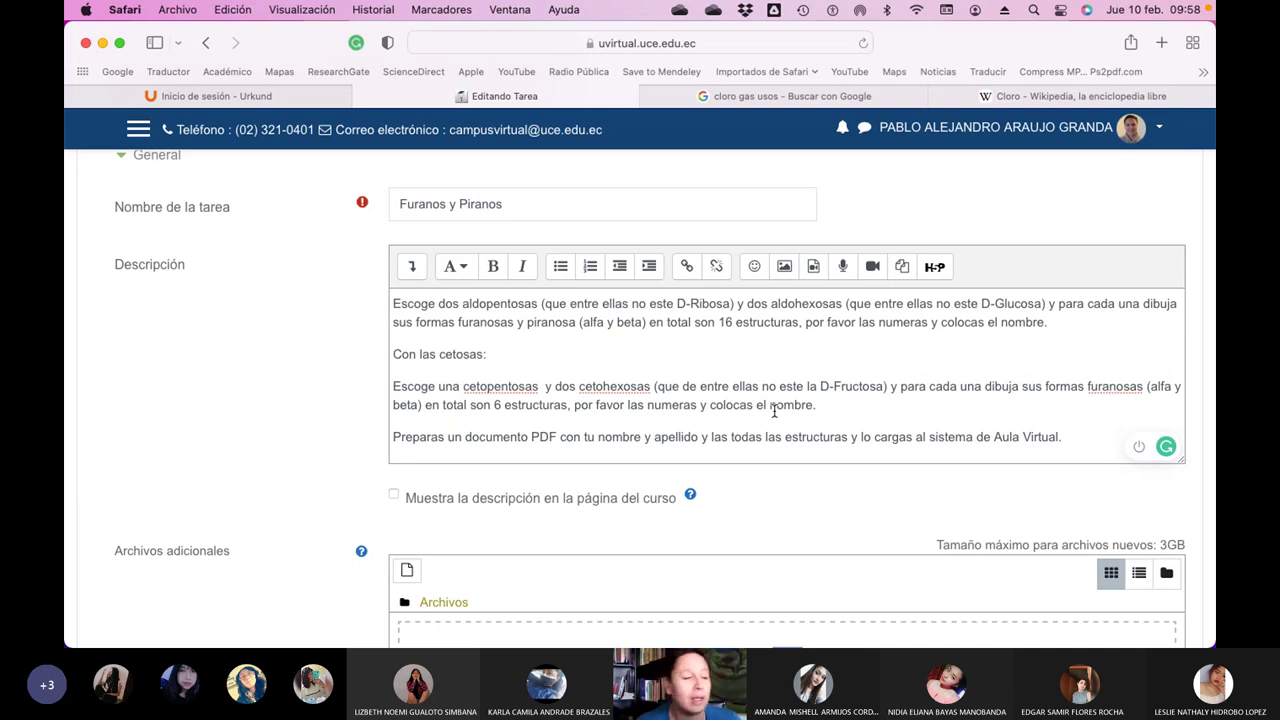
scroll(774, 411, down, 15)
scroll(774, 411, down, 10)
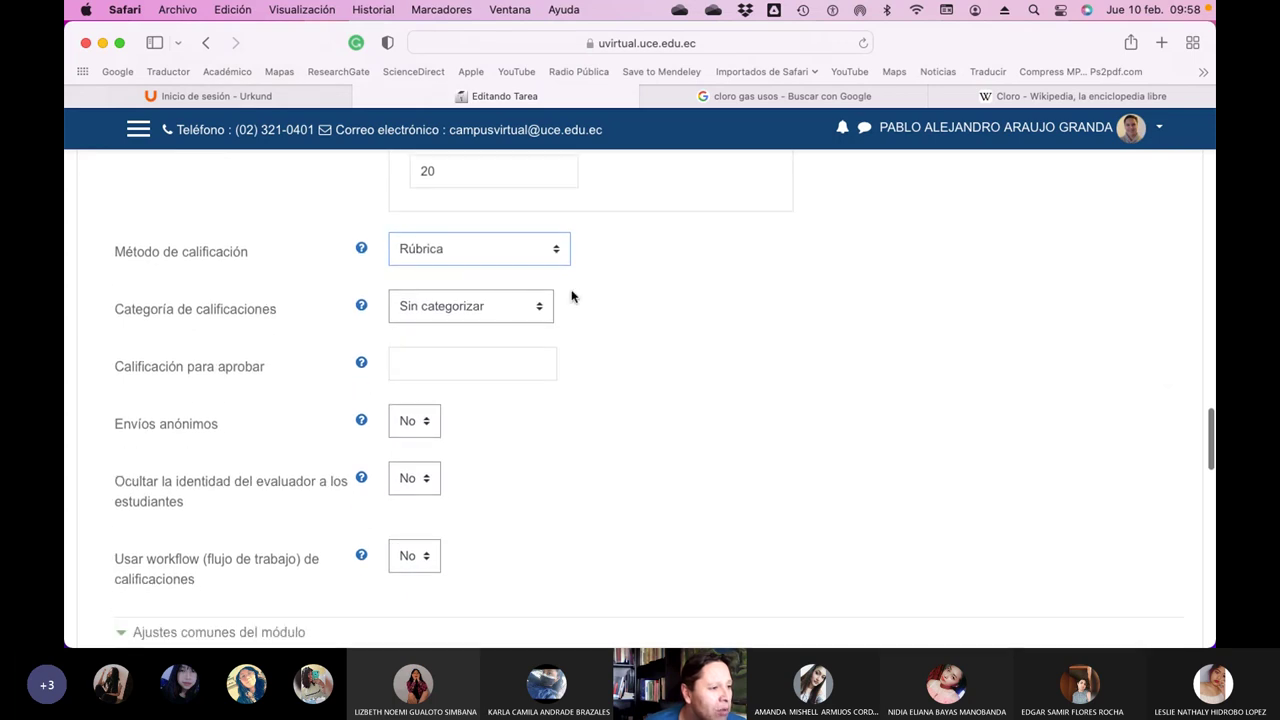
click(543, 306)
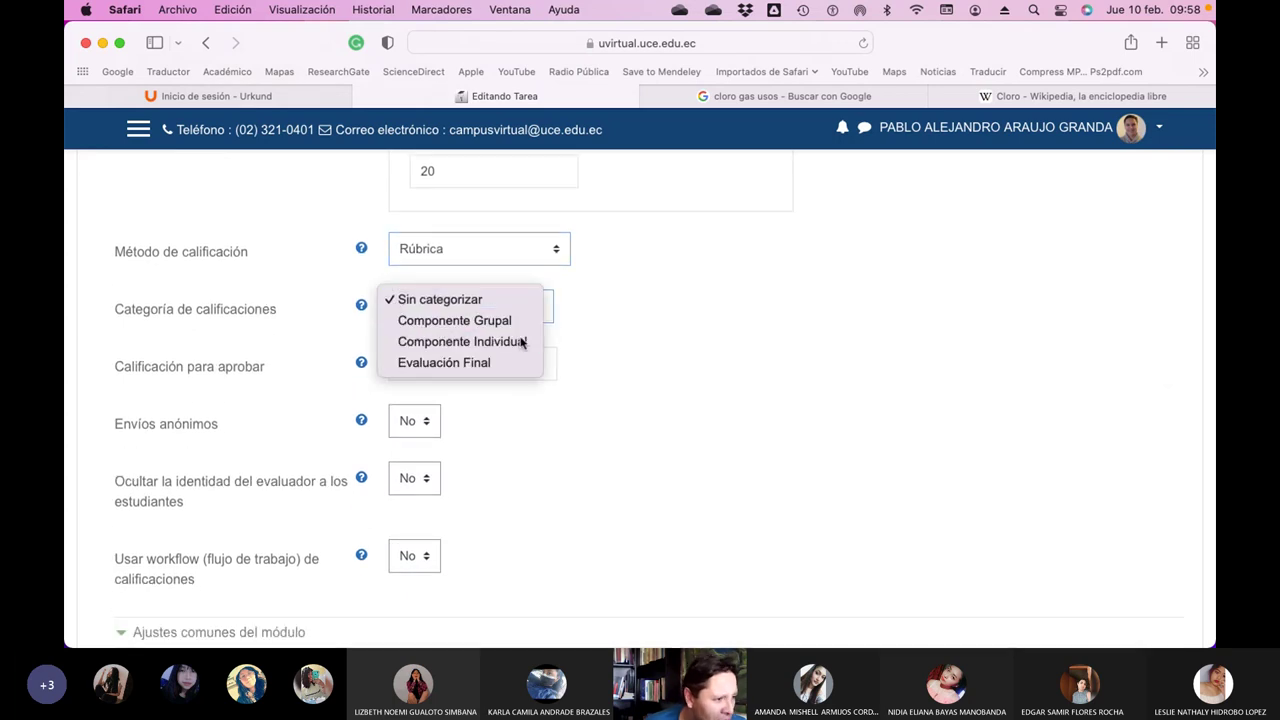
click(522, 342)
scroll(494, 334, down, 1)
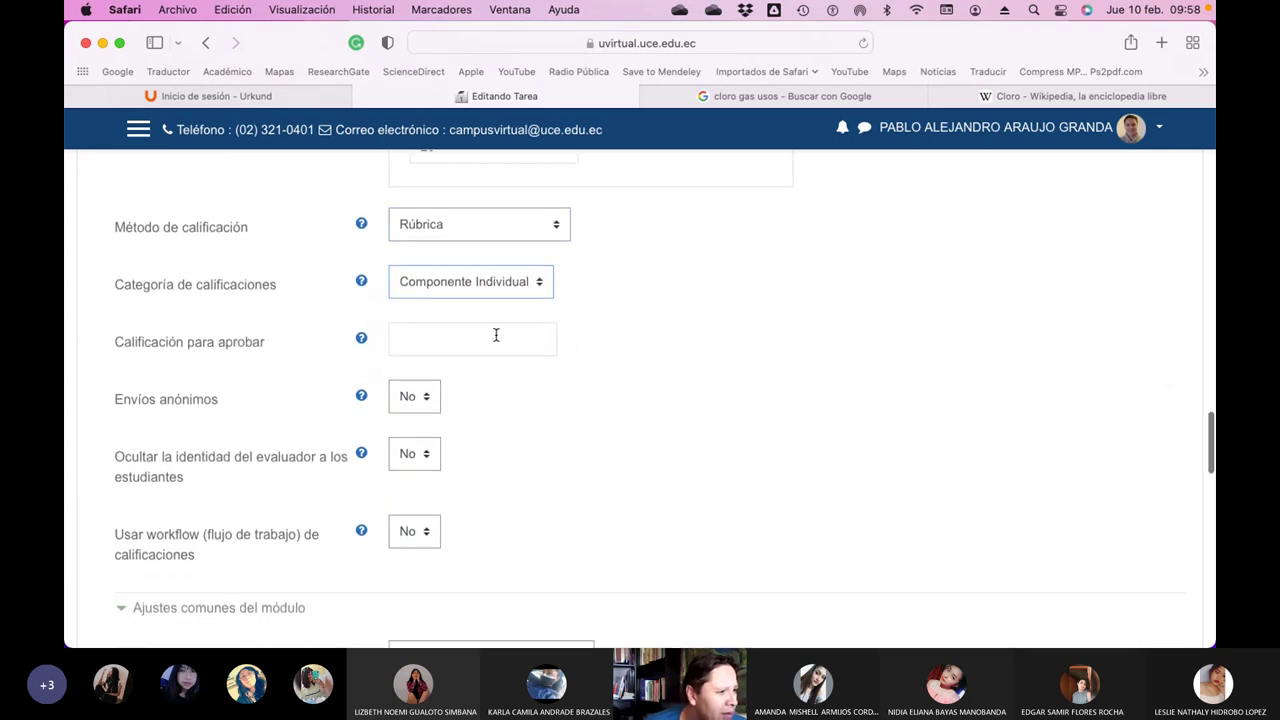
click(470, 342)
text(14)
click(589, 414)
- Set "Rastreo de finalización" to show the activity as completed when conditions are met, and also require students to receive a grade
scroll(590, 405, down, 3)
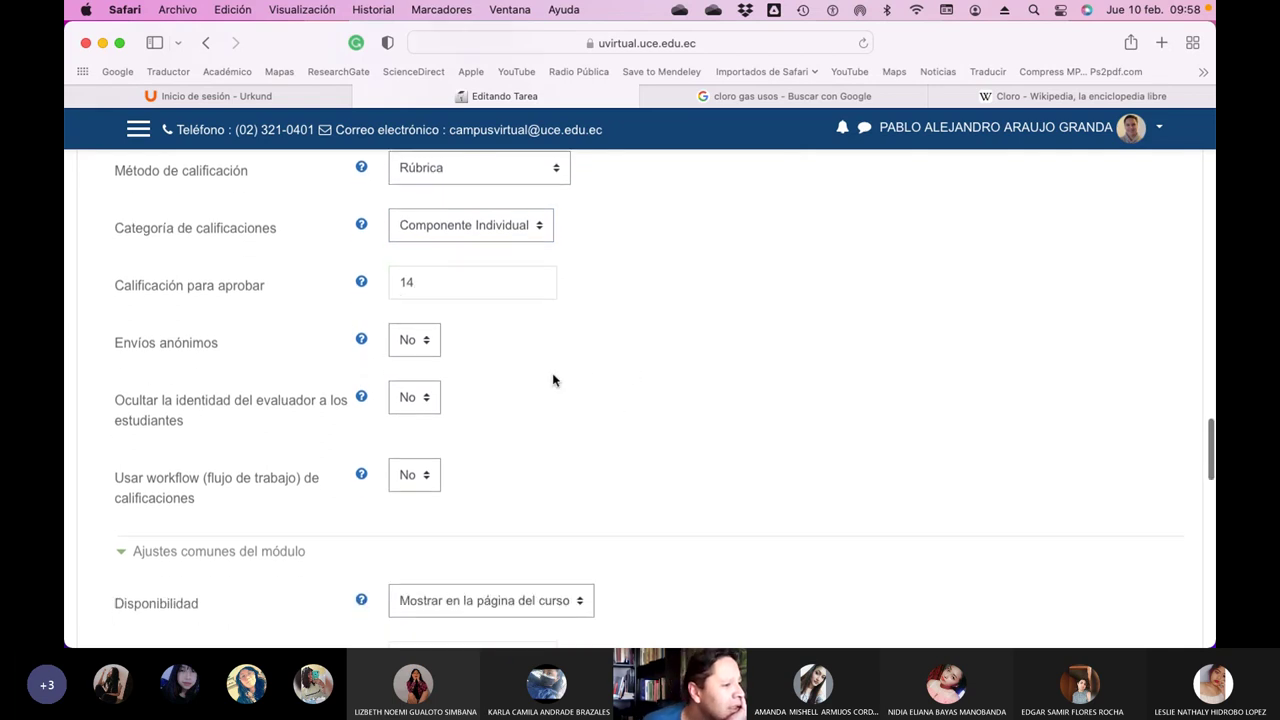
scroll(766, 383, down, 5)
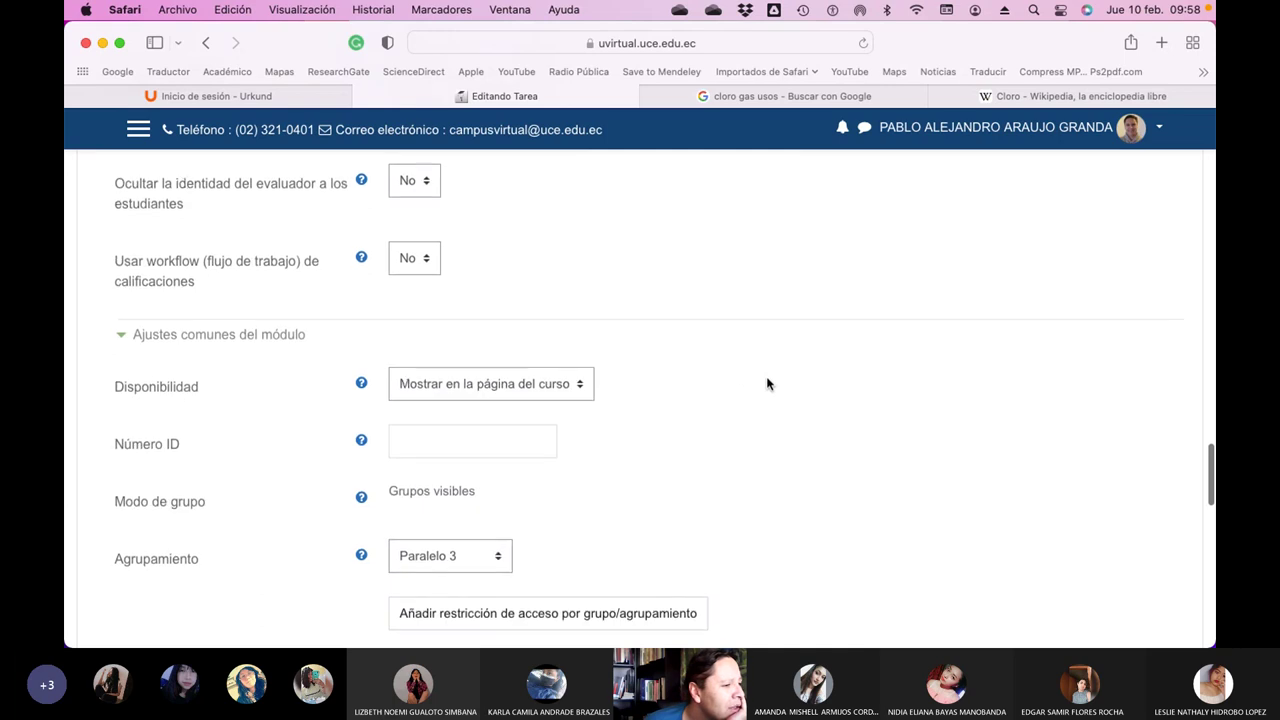
scroll(711, 374, down, 3)
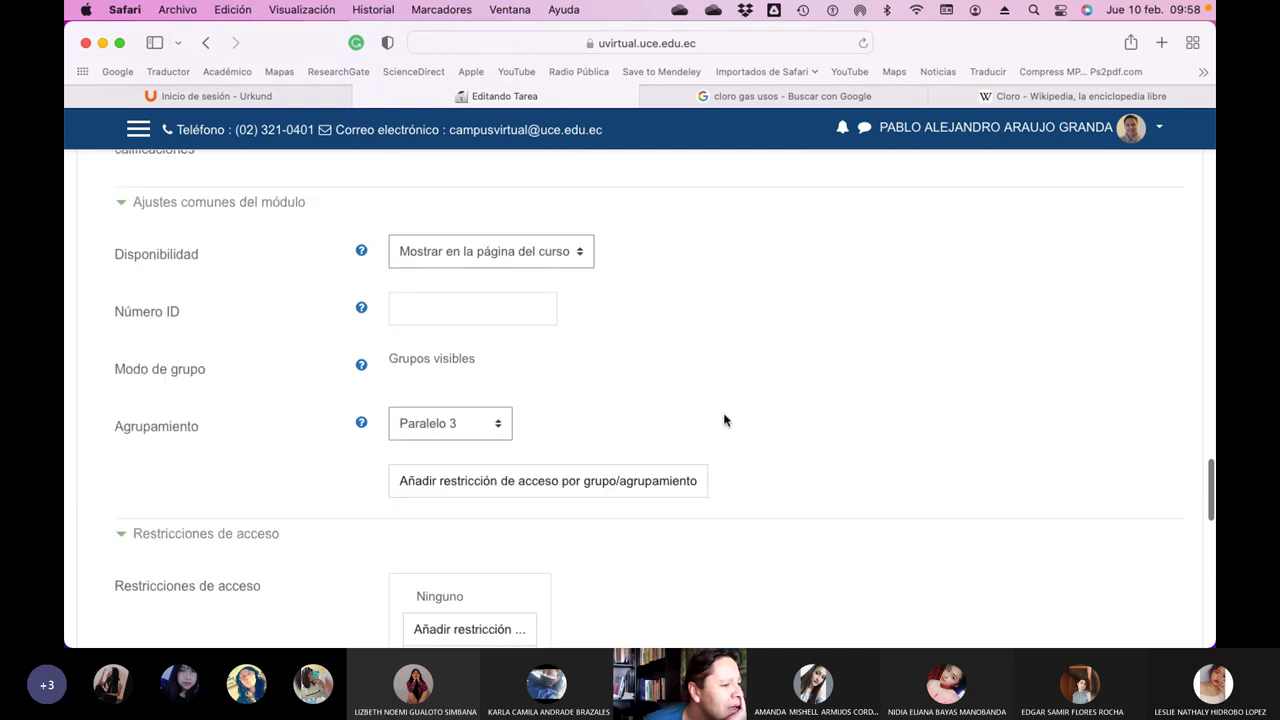
scroll(726, 418, down, 8)
click(716, 385)
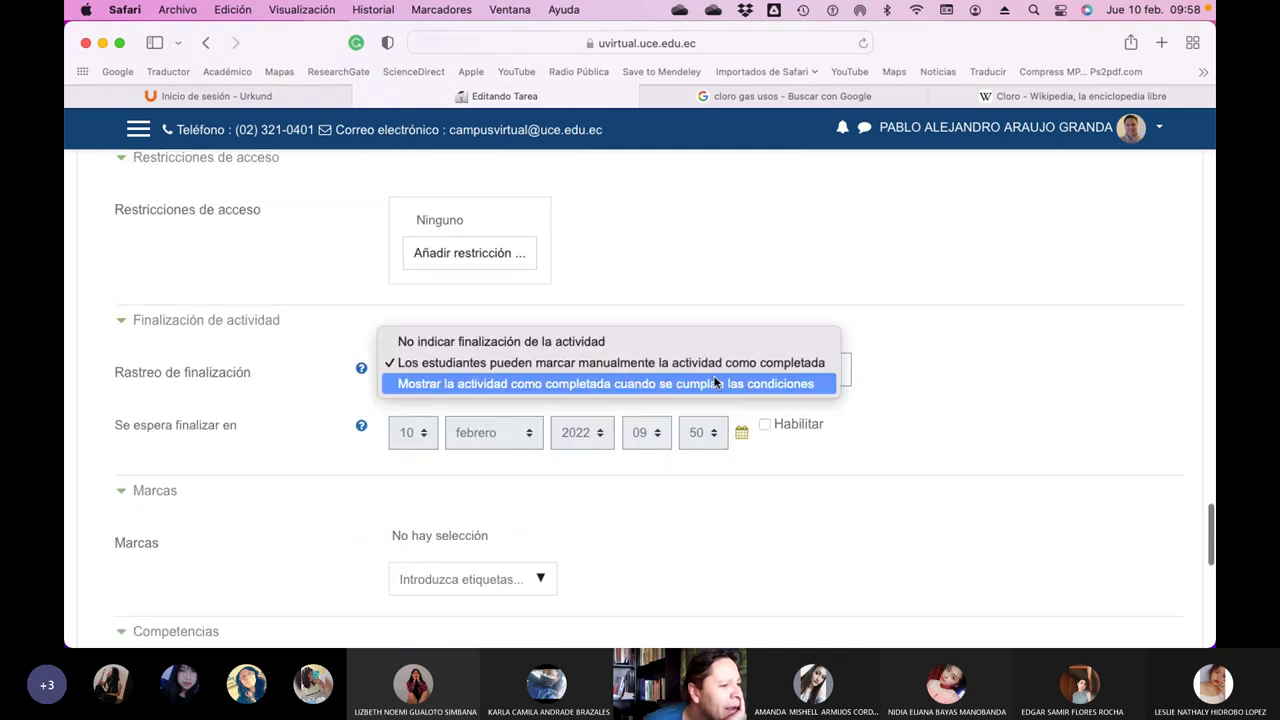
click(714, 385)
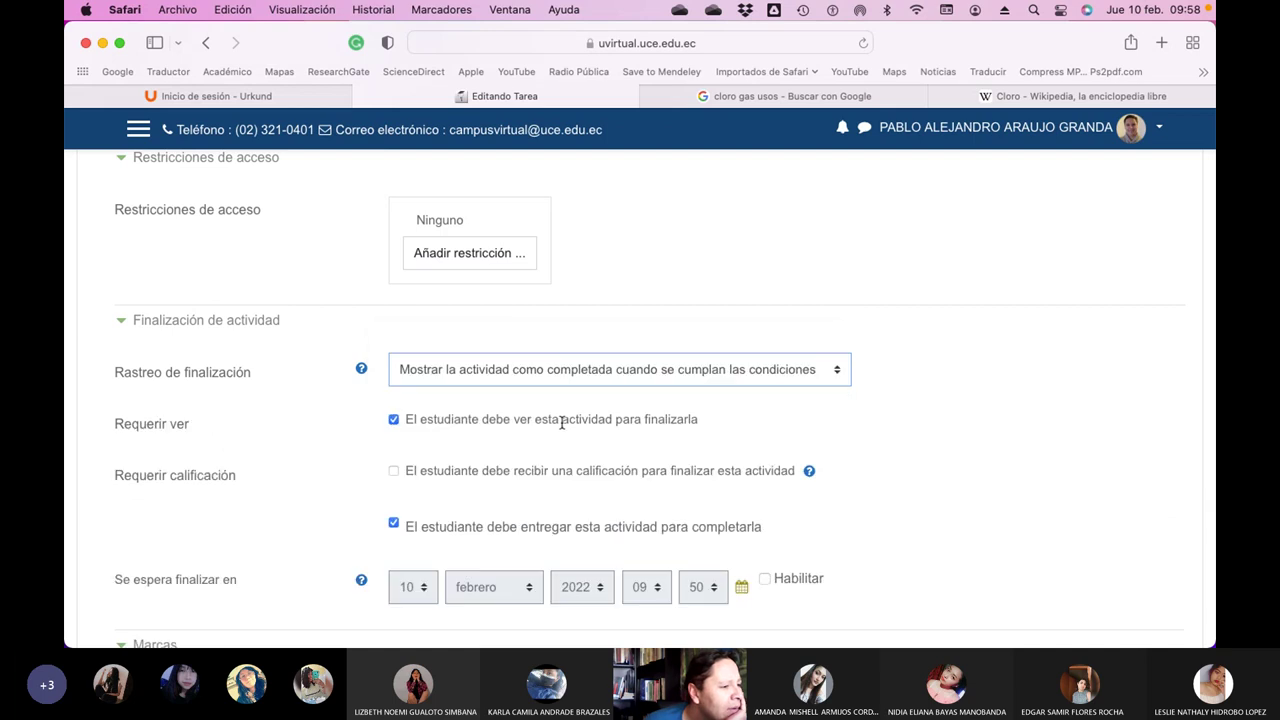
click(394, 472)
- Save the "Furanos y Piranos" assignment and return to the course page
scroll(585, 472, down, 5)
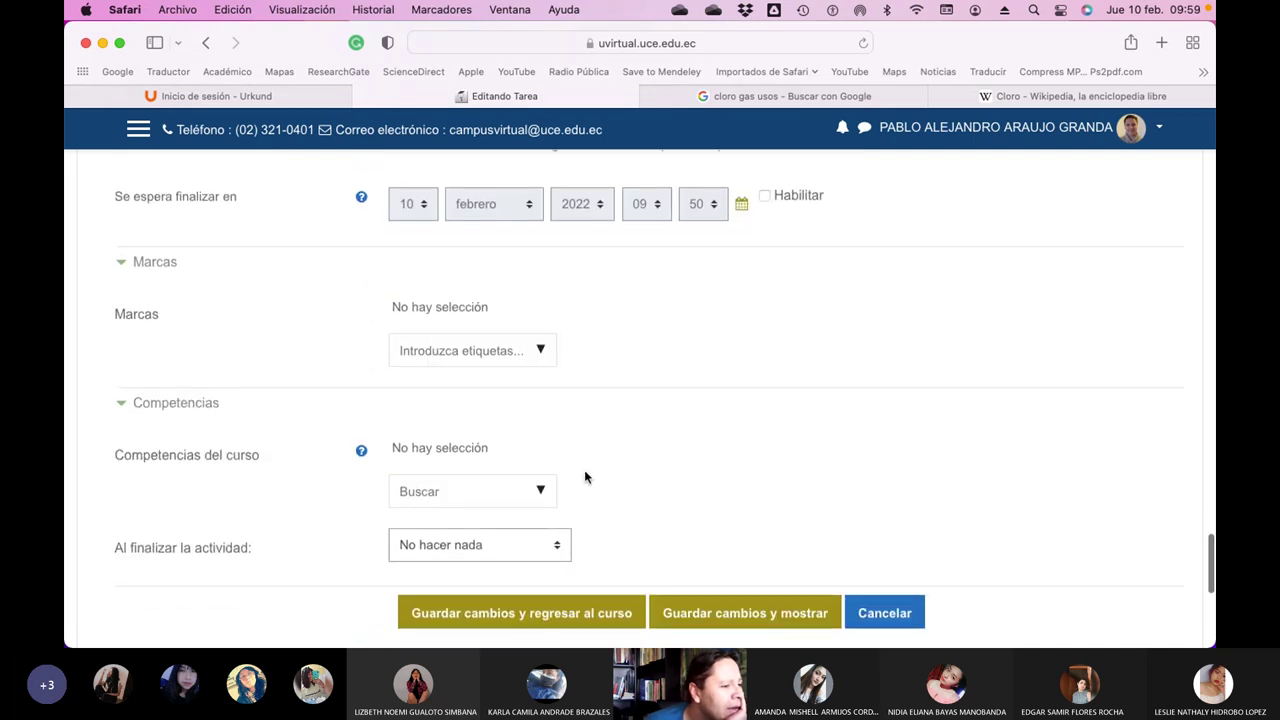
scroll(585, 475, down, 2)
click(561, 447)
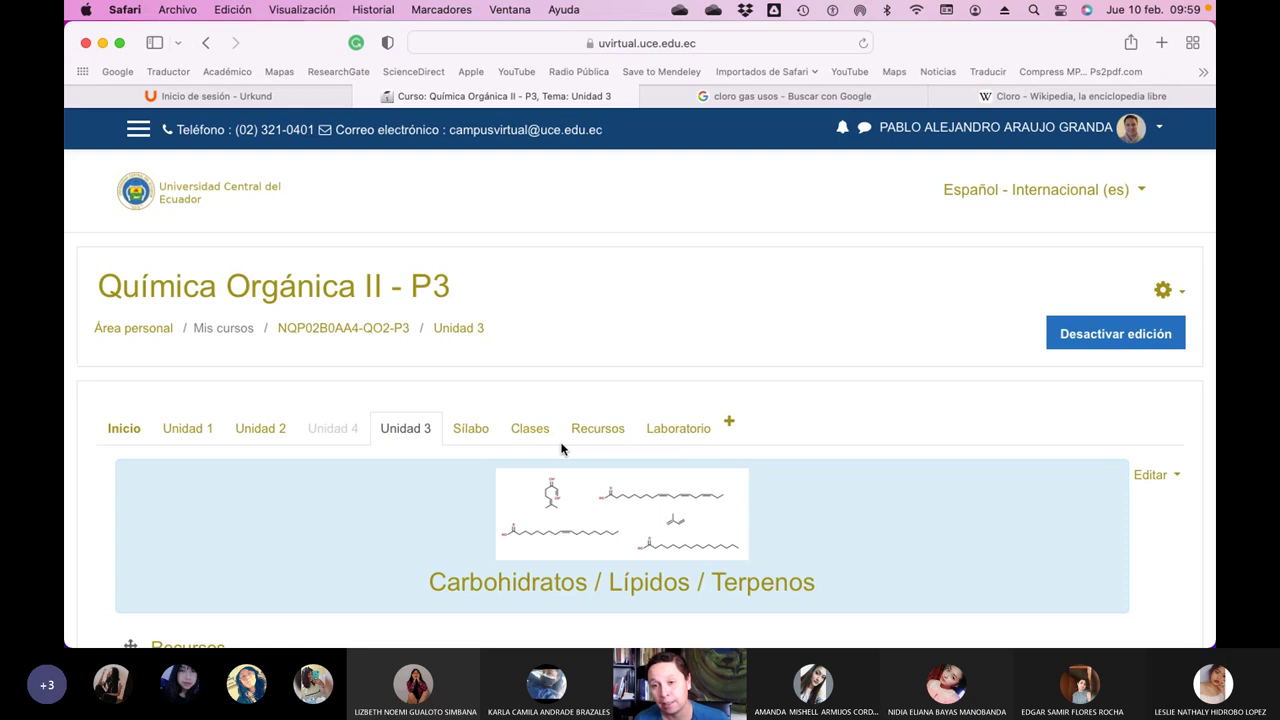
- Move the "Furanos y Piranos" assignment in Unidad 3 so it sits under the Actividades heading
scroll(563, 447, down, 5)
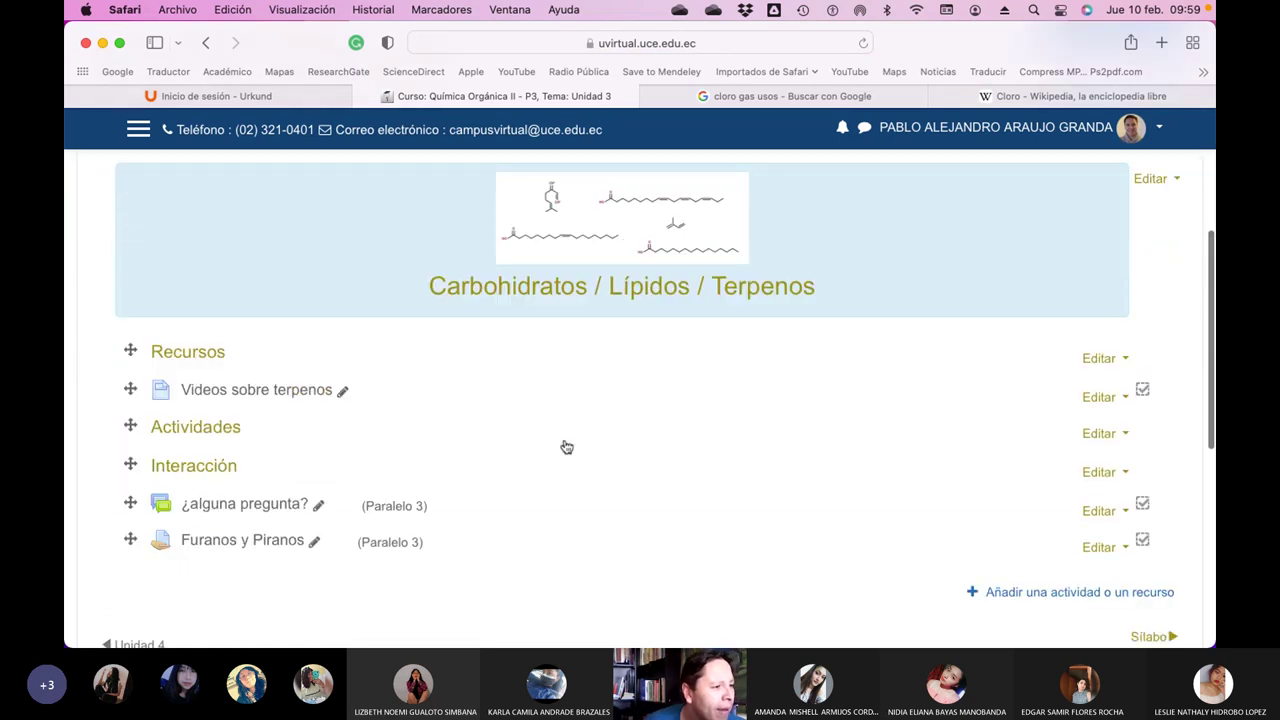
scroll(563, 445, down, 2)
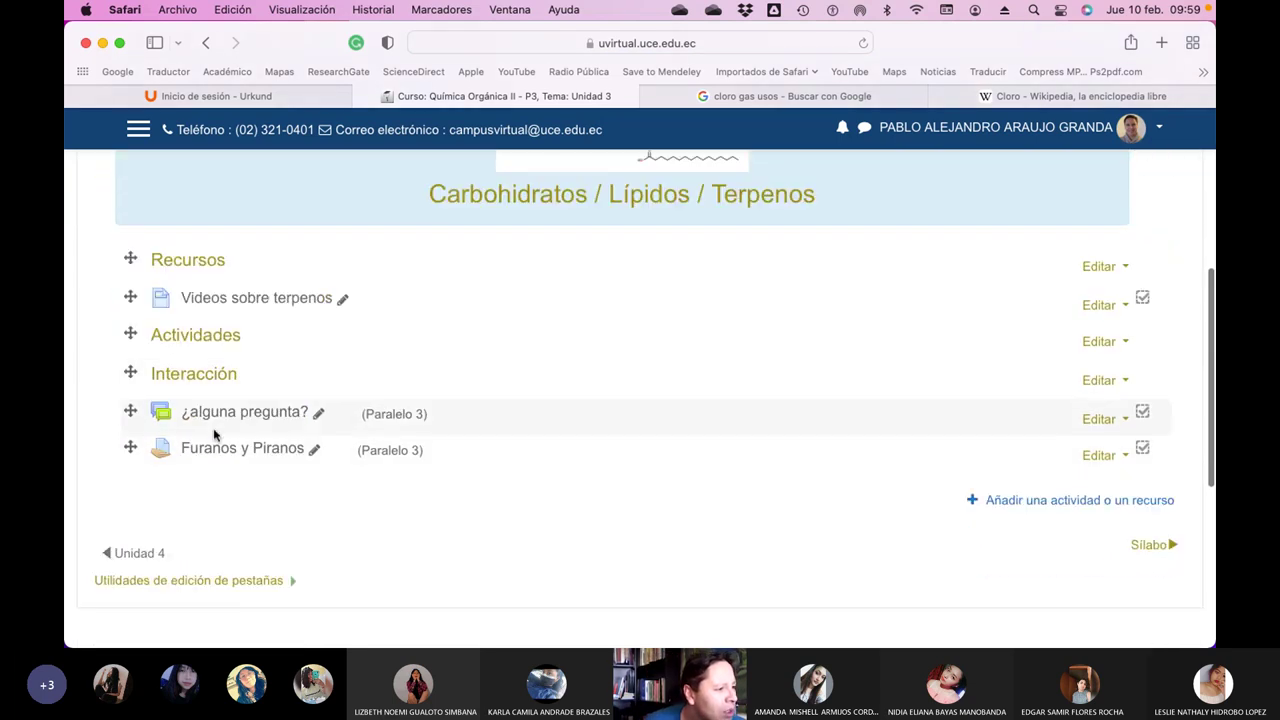
drag(129, 448, 133, 368)
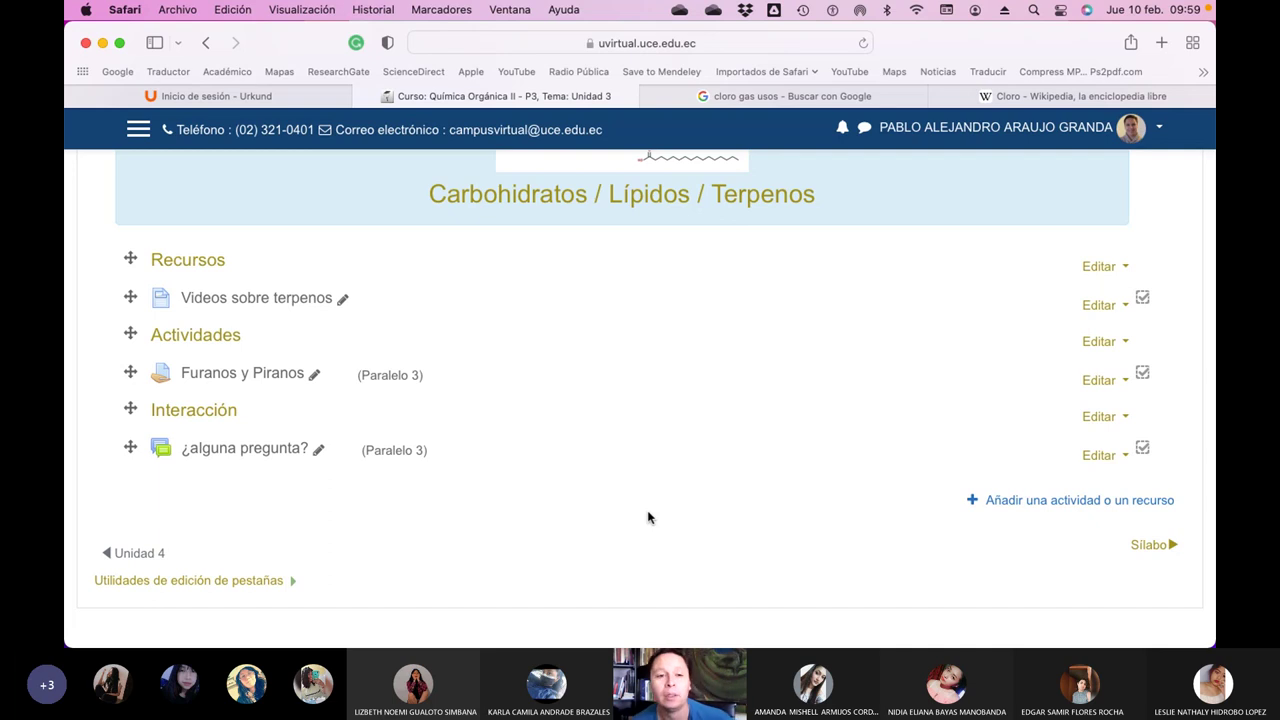
- Switch to the "12. Carbohidratos" presentation in PowerPoint, start its slide show and advance to the D-fructose structure on "Proyecciones Haworth"
key(super+Tab)
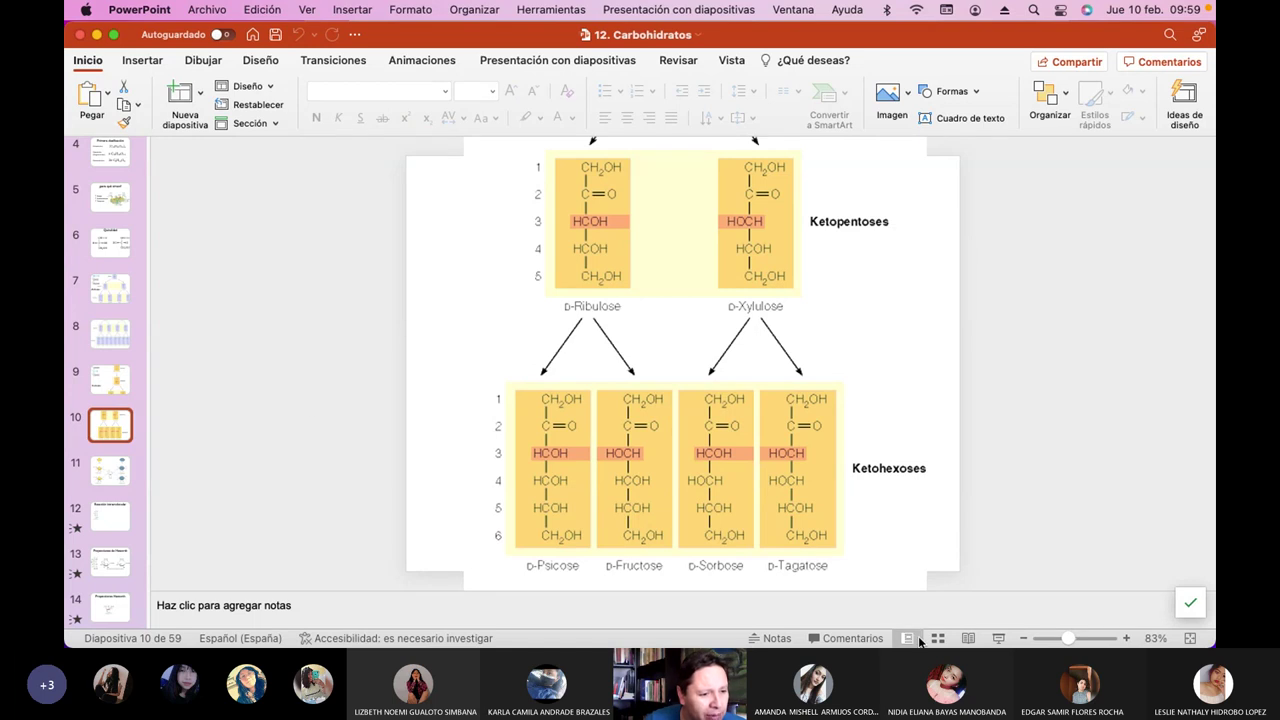
click(997, 638)
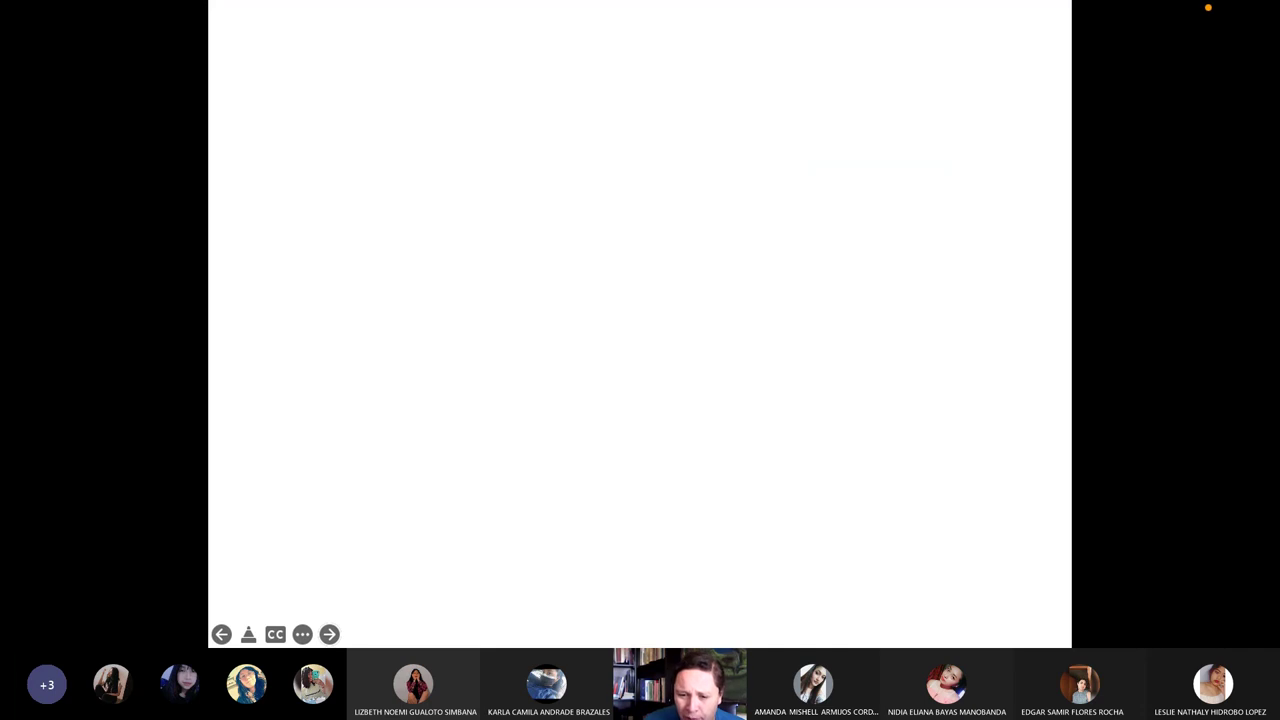
key(Right)
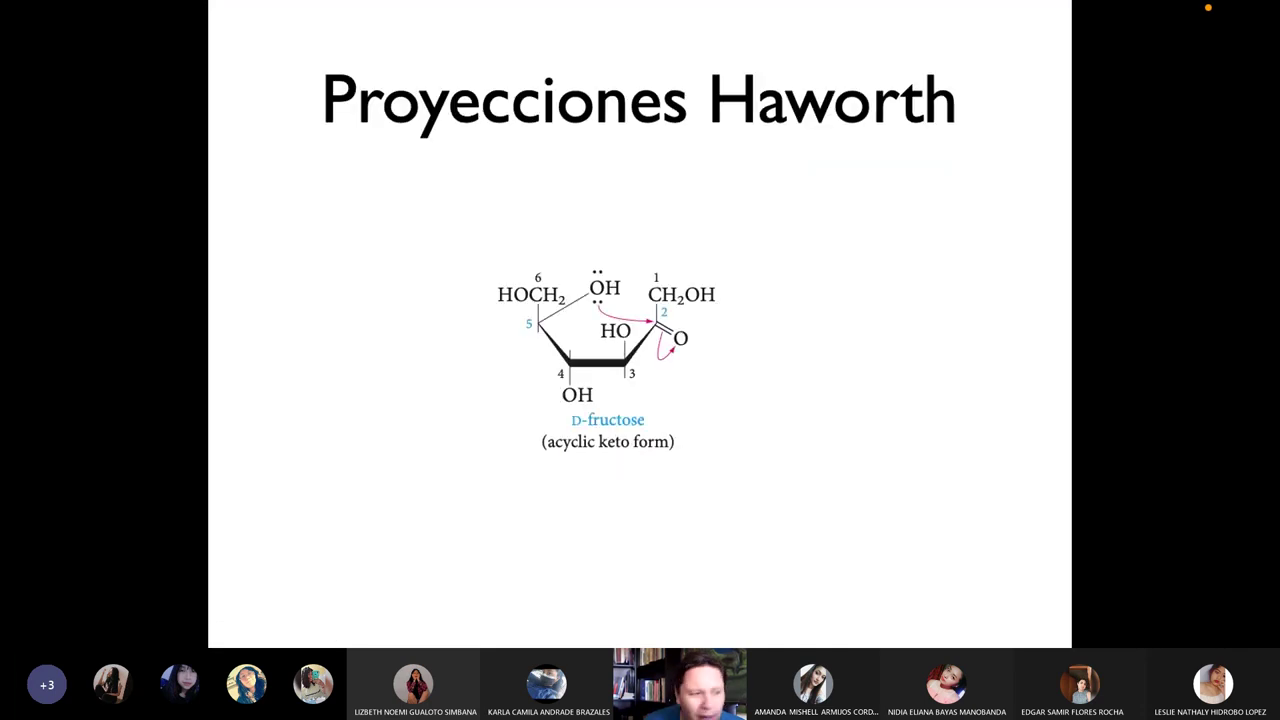